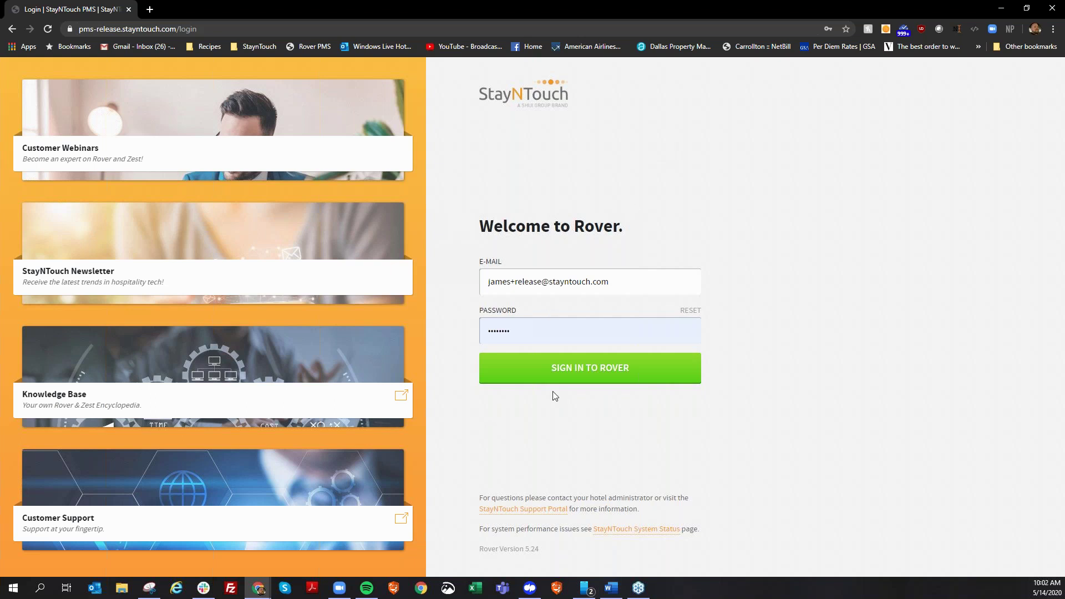
Sign in to Rover at The James Hotel NYC and open the room 0301 stayover's stay card.
left_click(561, 376)
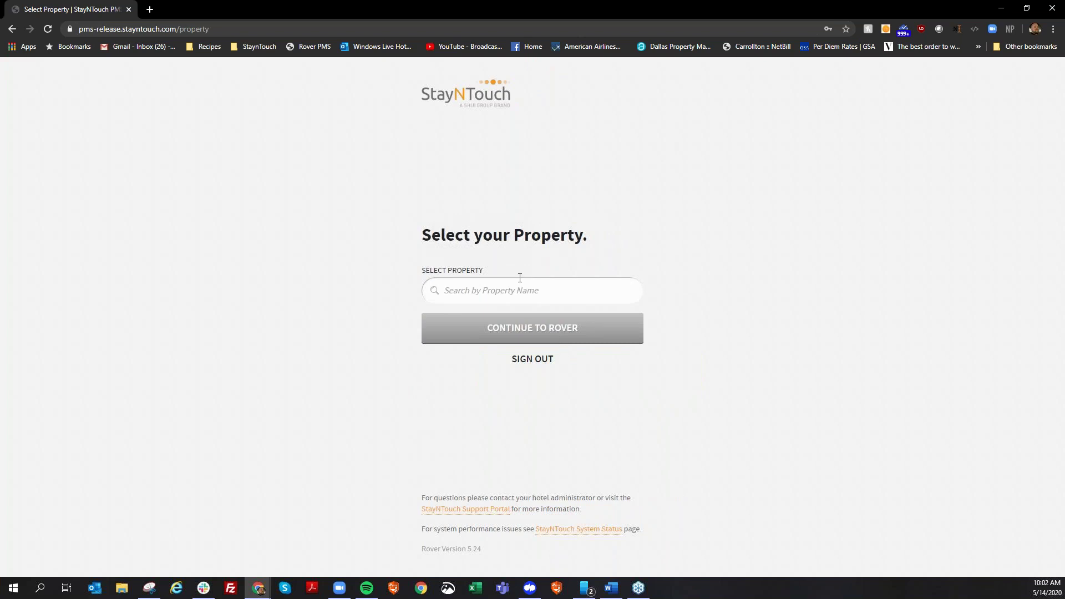
left_click(521, 278)
type("james")
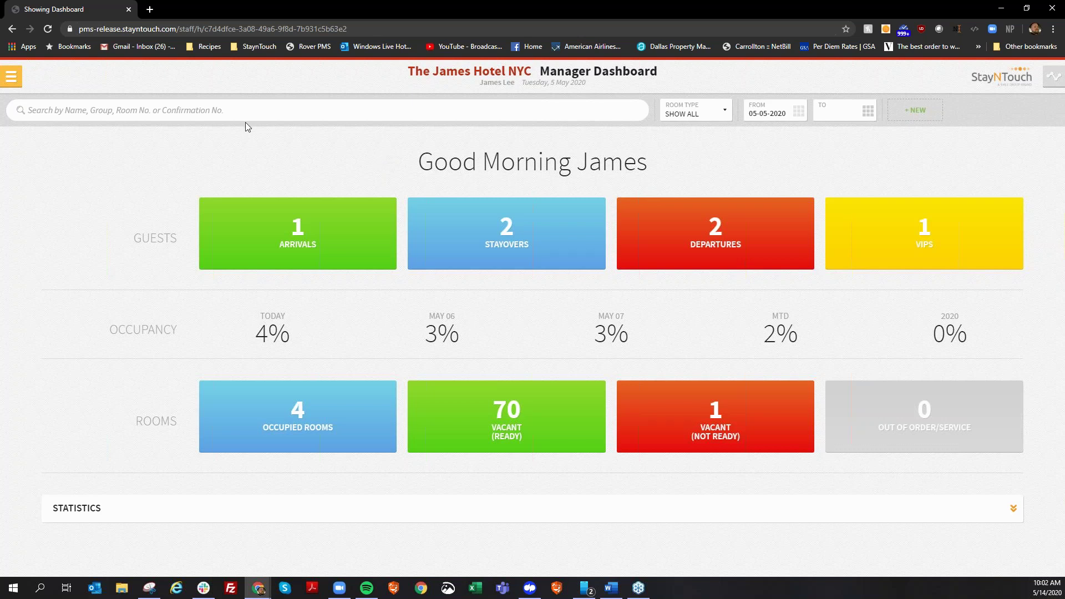
left_click(463, 235)
left_click(227, 158)
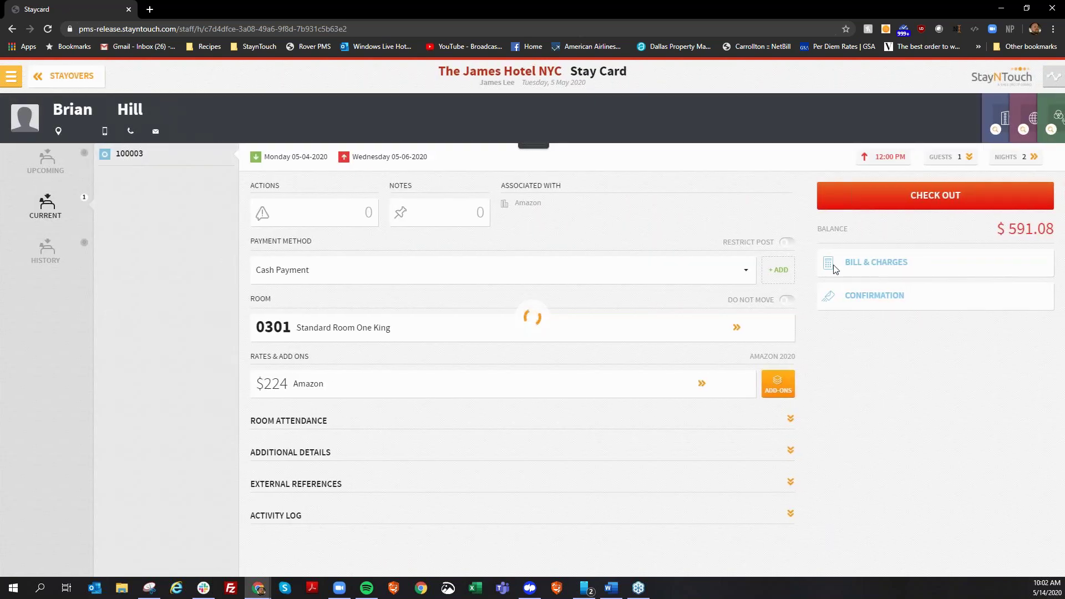
Open the room 0301 bill and charges, viewing the guest card along the way.
left_click(862, 266)
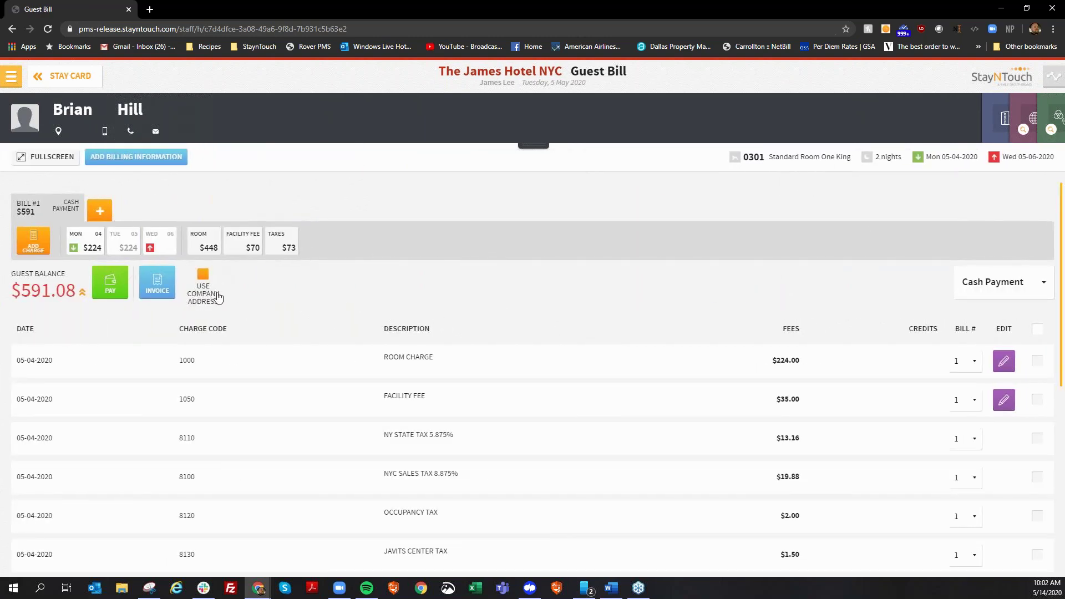
left_click(536, 146)
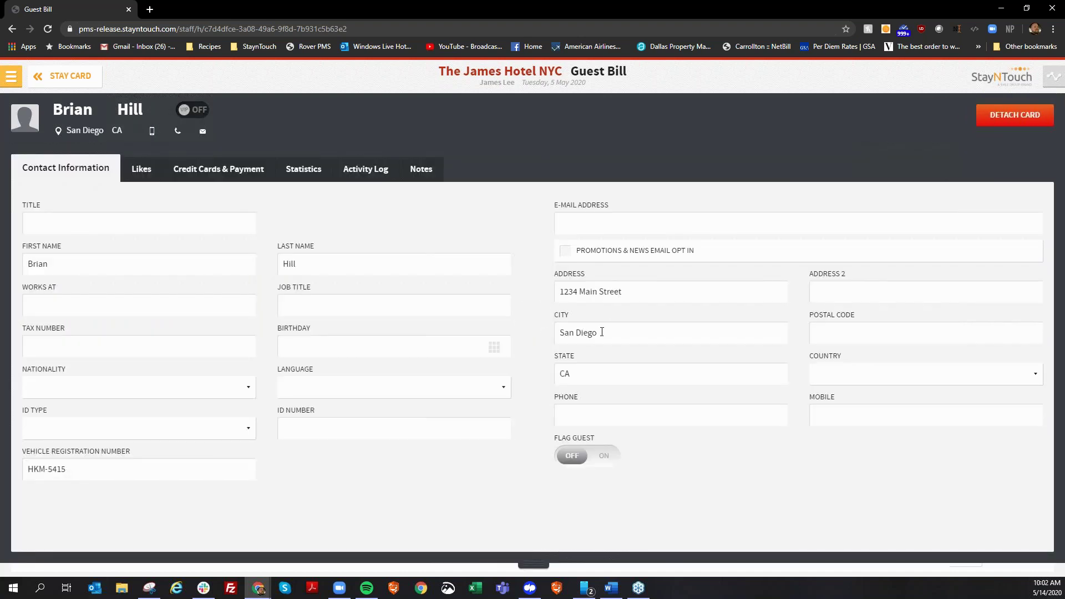
left_click(535, 557)
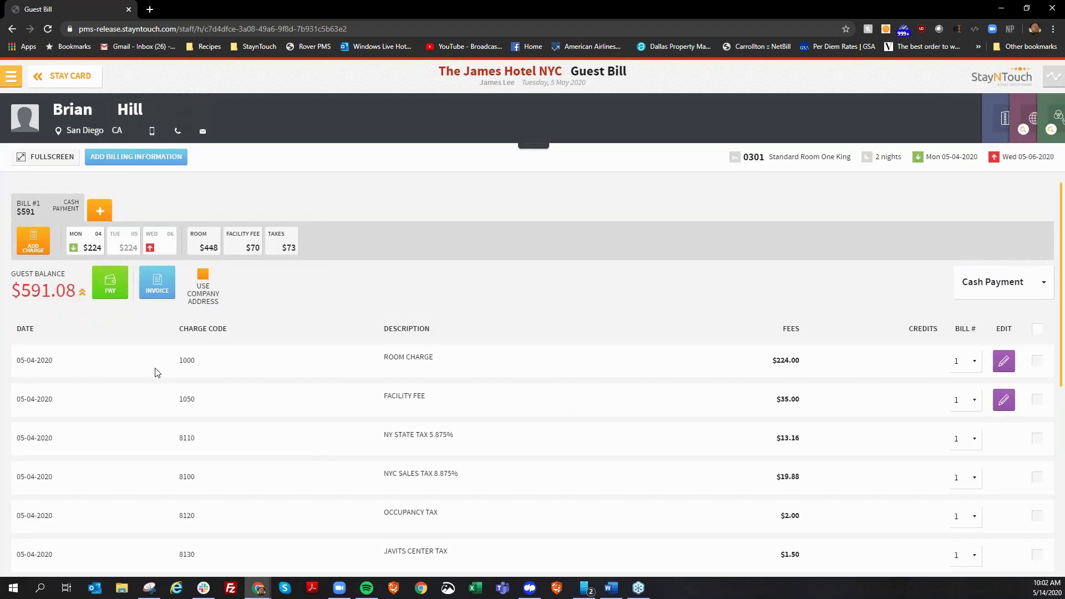
Preview the bill's invoice for printing, then cancel the print preview.
left_click(158, 294)
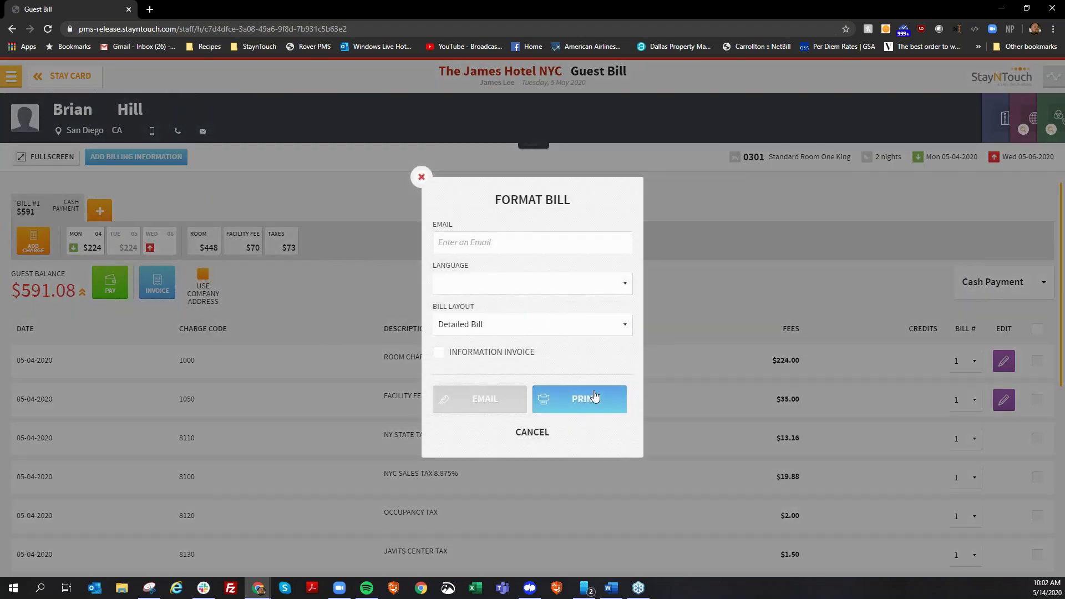
left_click(607, 399)
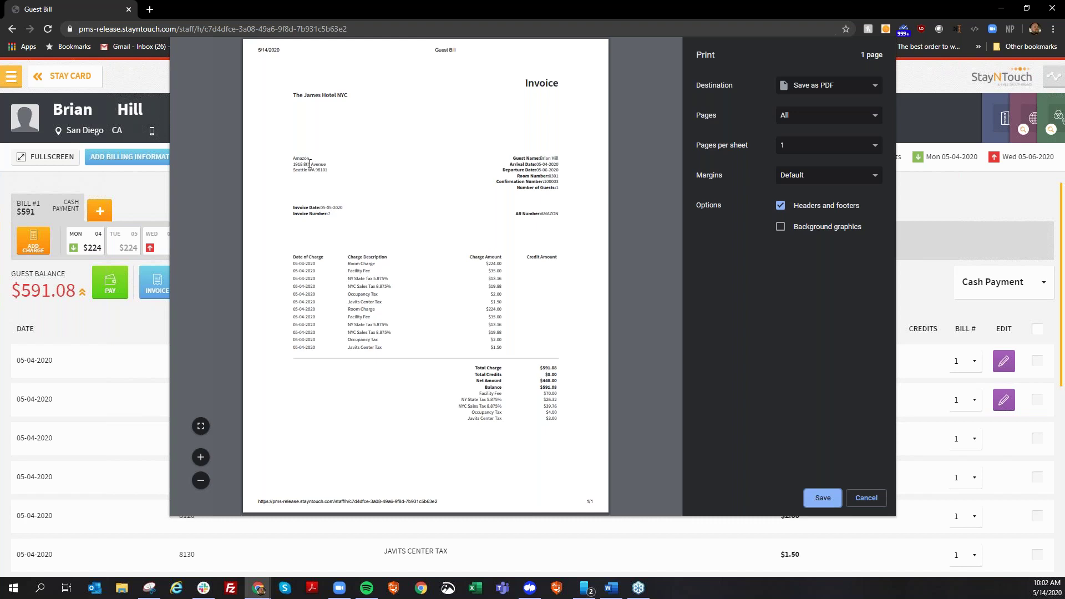
left_click(814, 497)
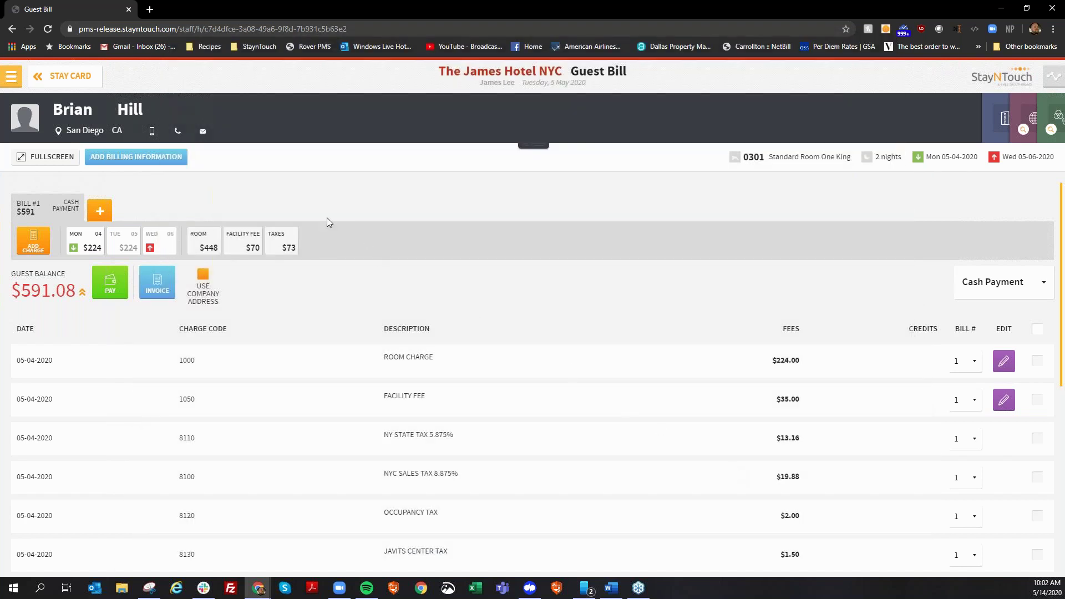
Go to Manage Groups and open the Verizon Wireless Executive Retreat group.
left_click(69, 76)
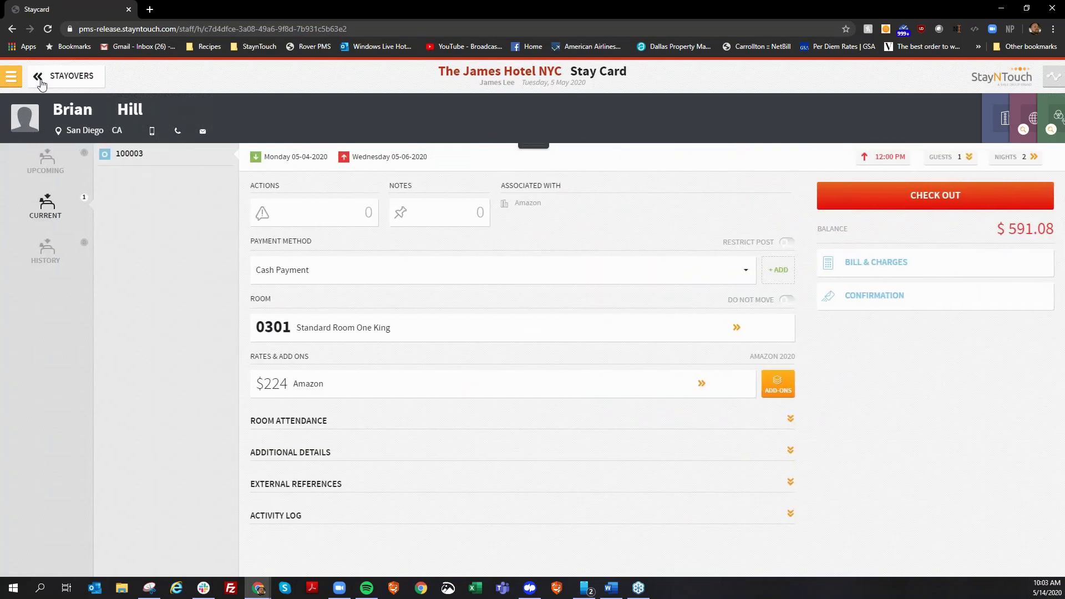
left_click(39, 79)
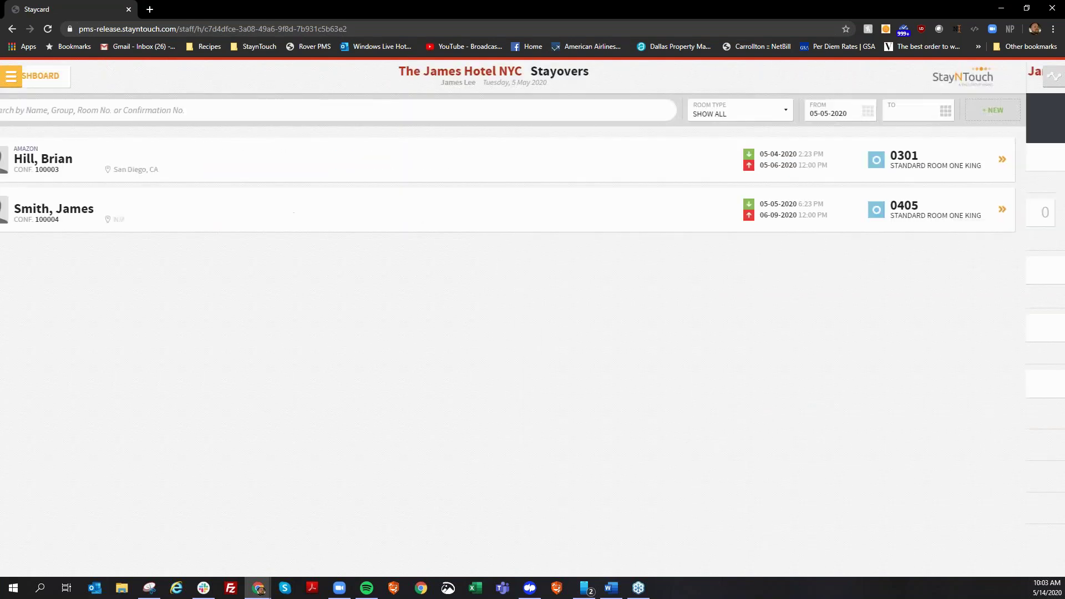
left_click(11, 80)
left_click(56, 181)
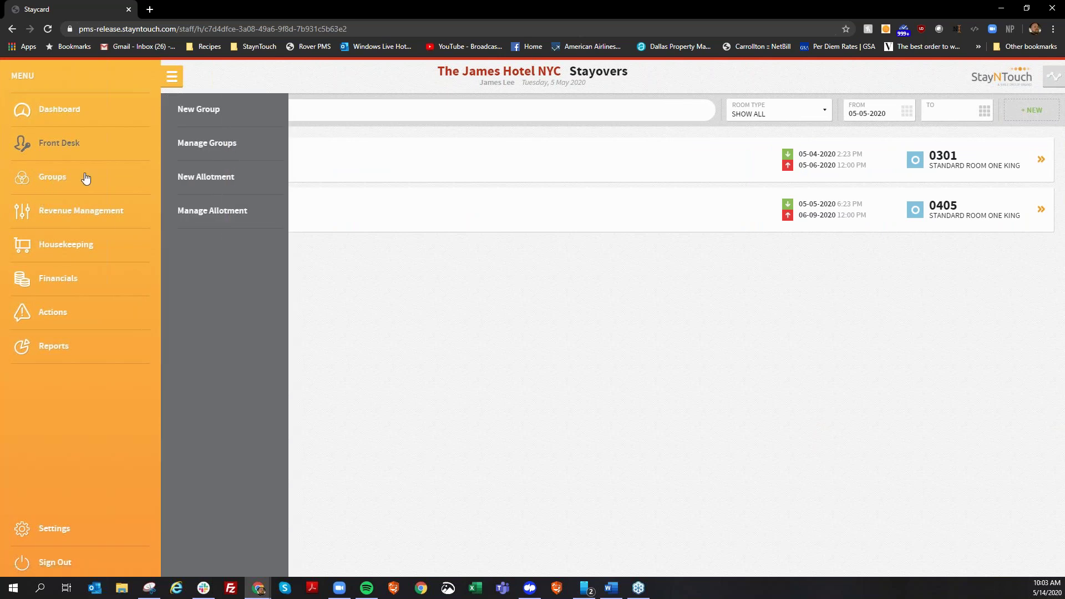
left_click(222, 143)
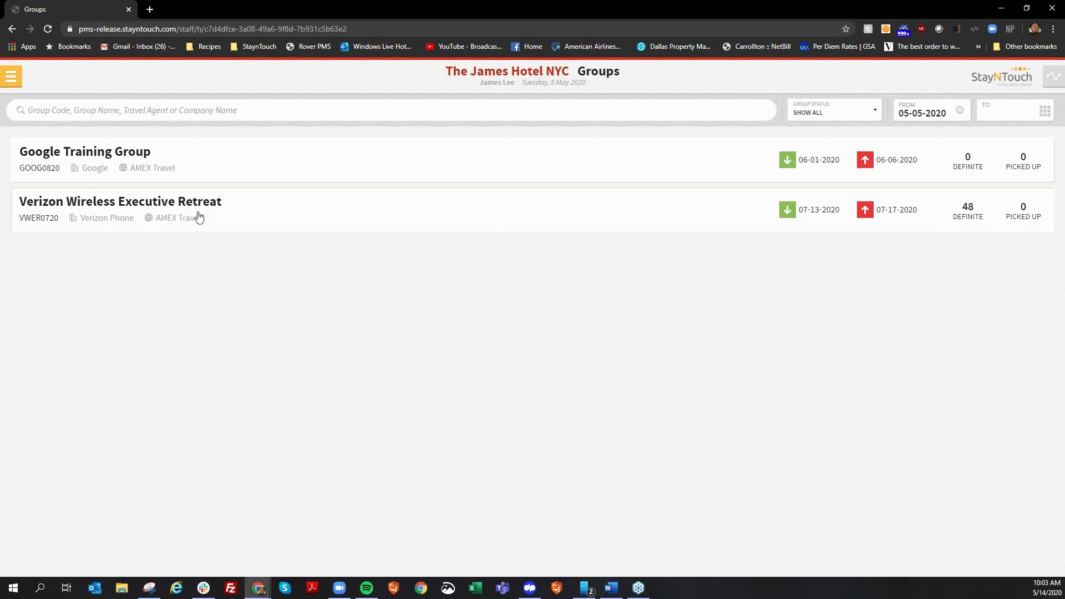
left_click(198, 217)
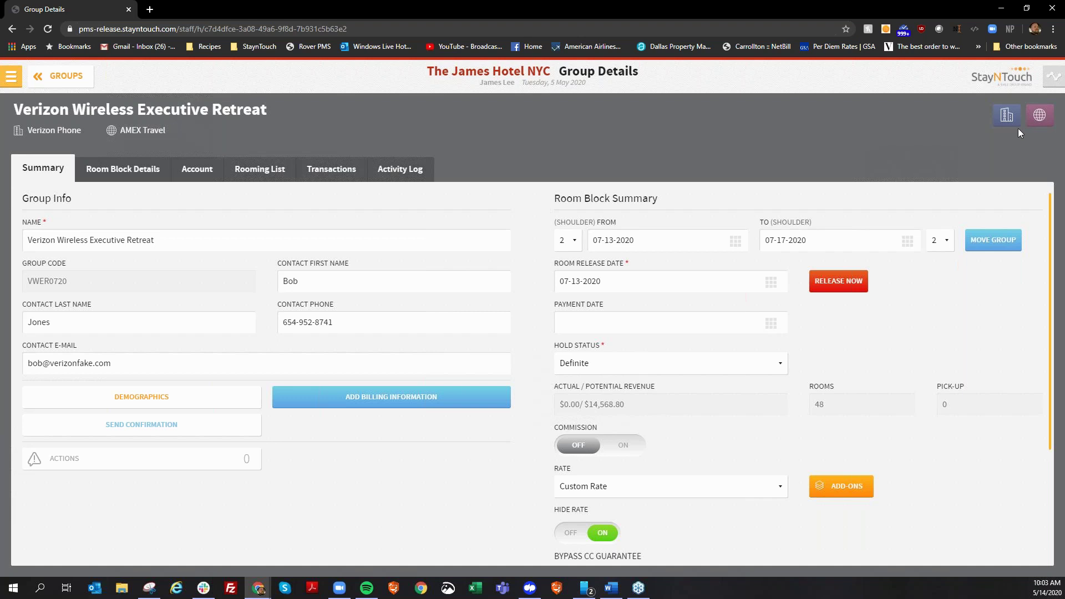
View the group's Verizon Phone company card and AMEX Travel agent card.
left_click(1005, 117)
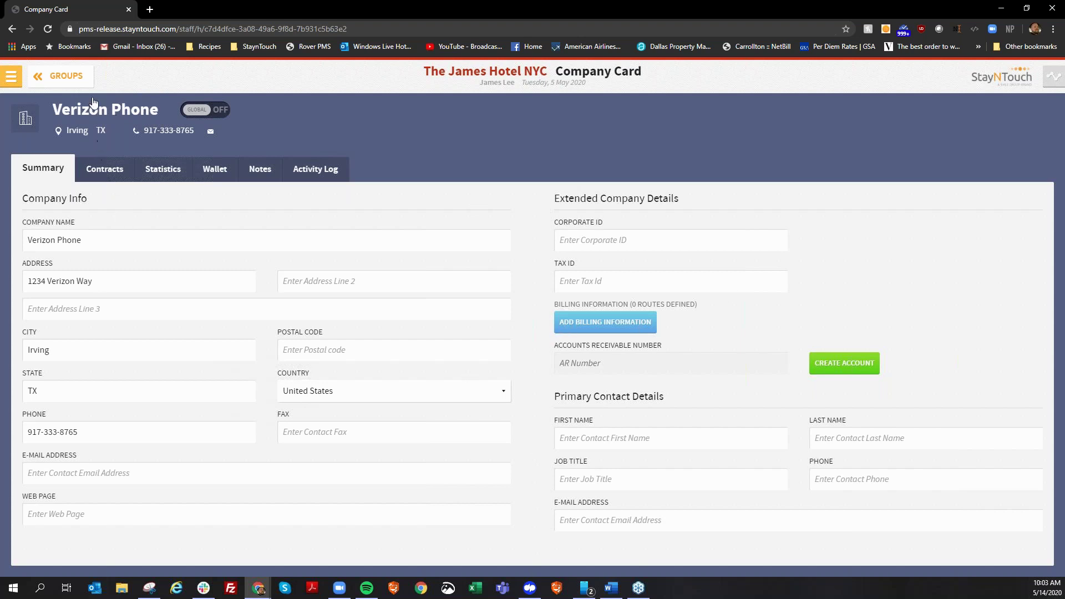
left_click(58, 76)
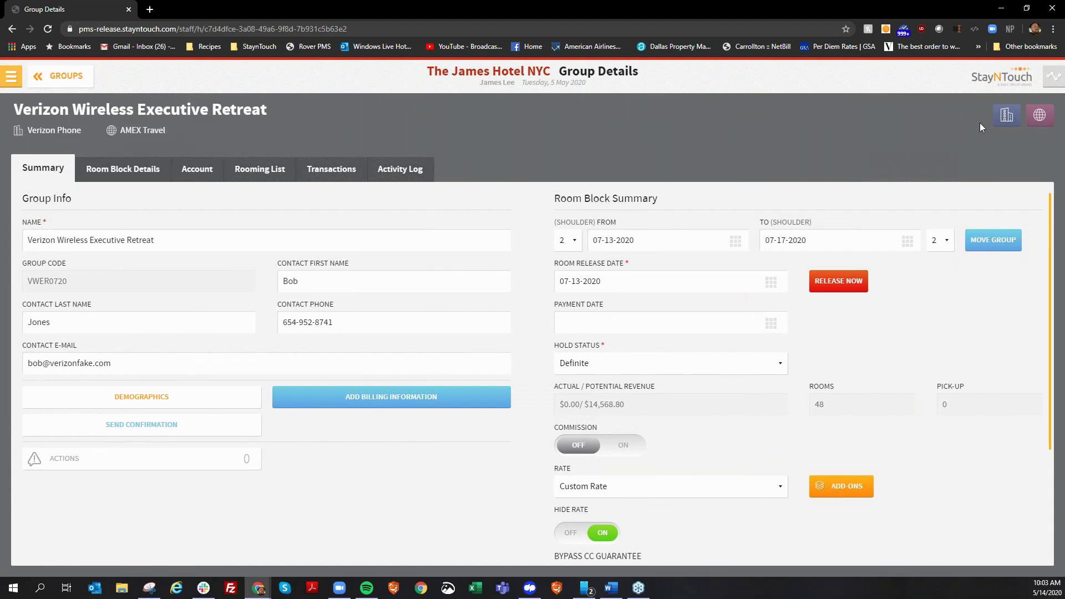
left_click(1040, 116)
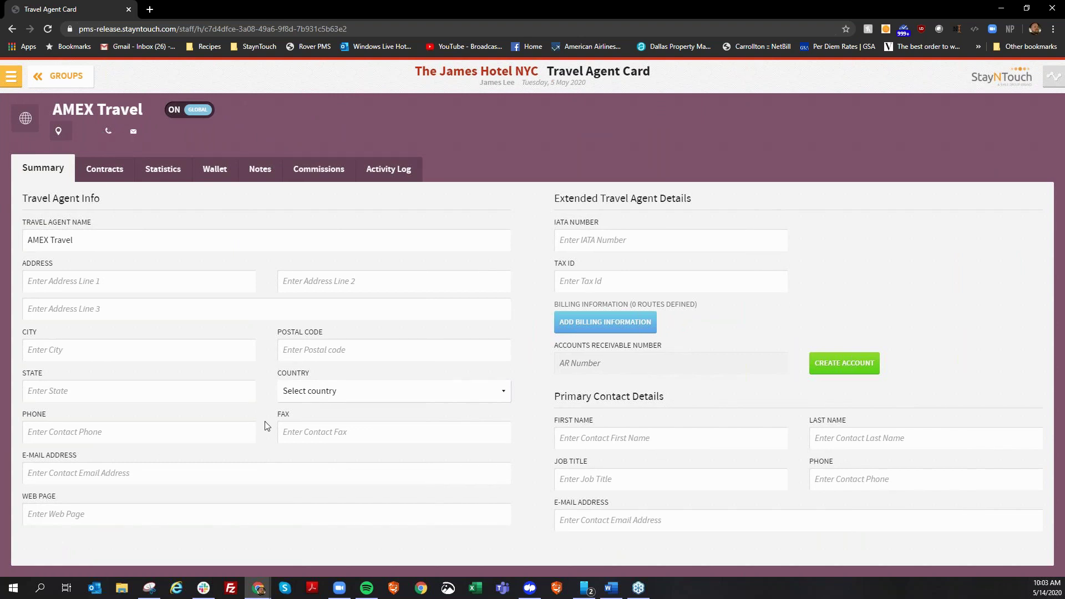
left_click(38, 75)
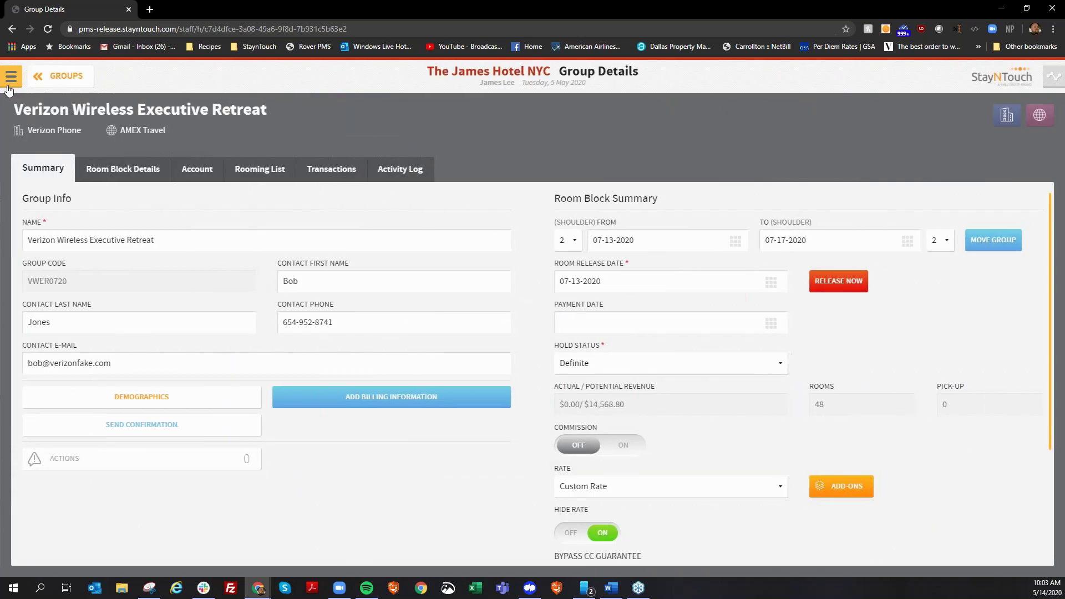
left_click(12, 76)
Find the room 0302 reservation and preview its bill invoice for printing.
left_click(53, 114)
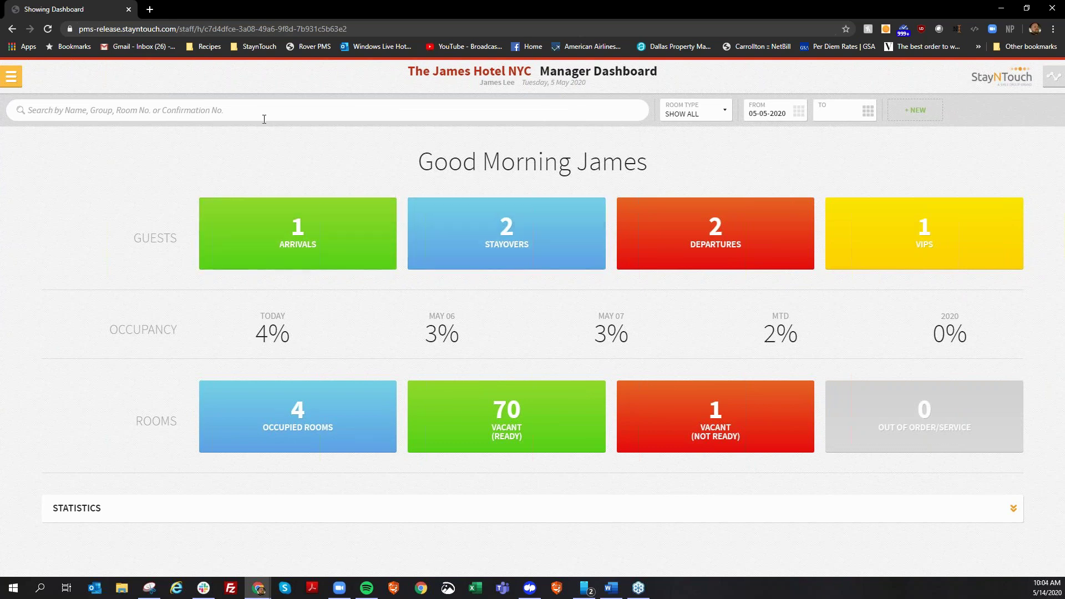
type("0302")
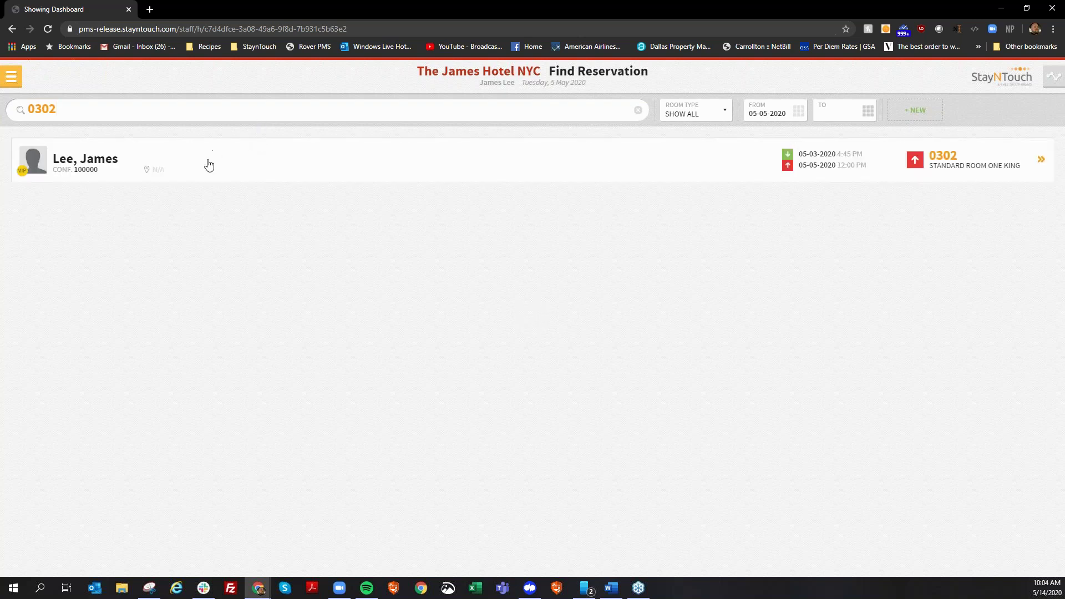
left_click(207, 164)
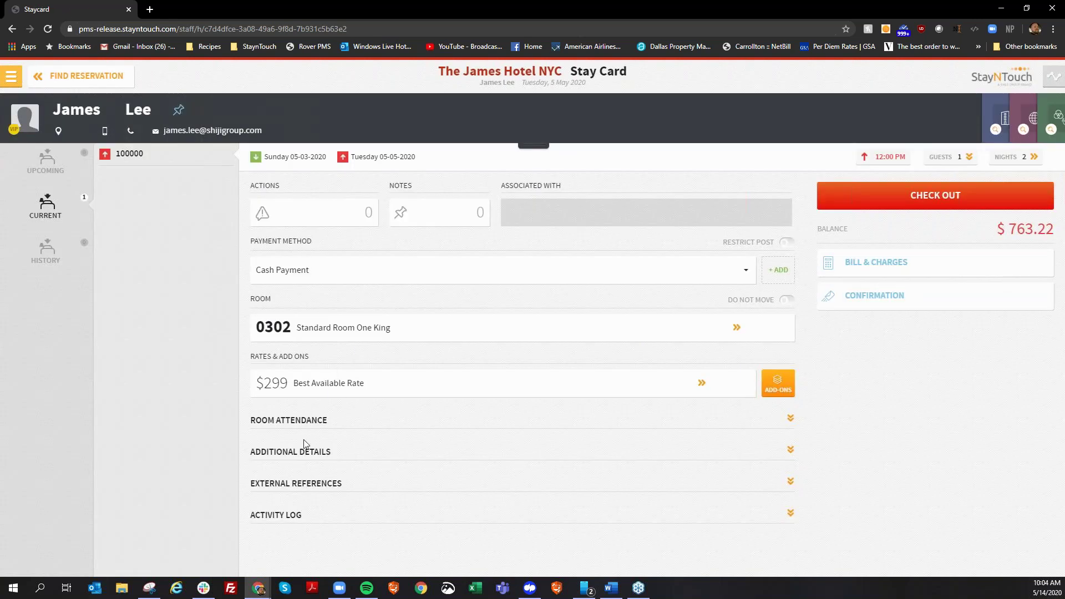
left_click(859, 269)
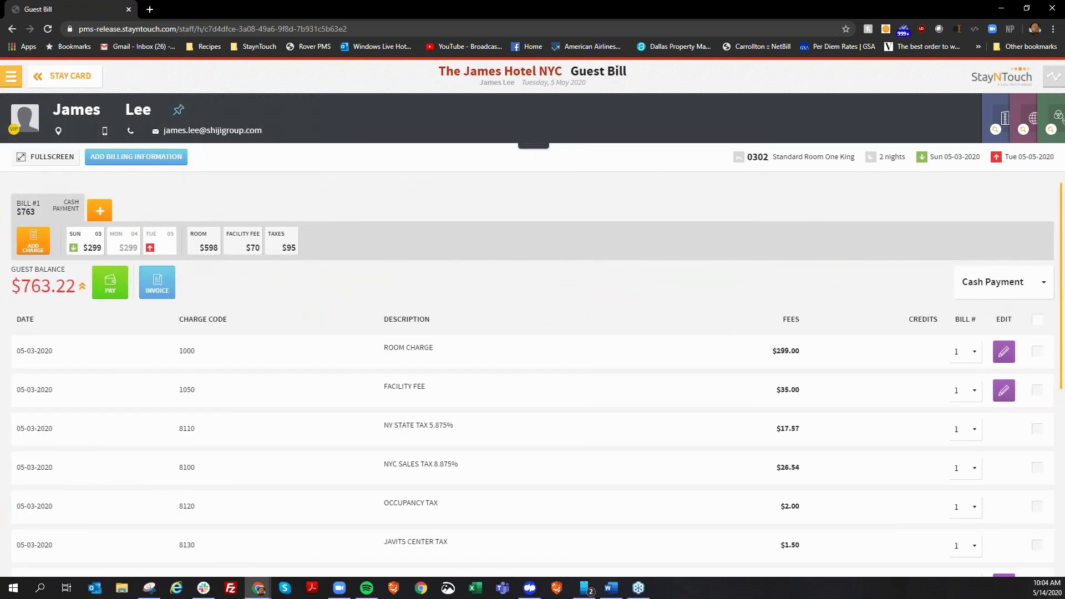
left_click(157, 283)
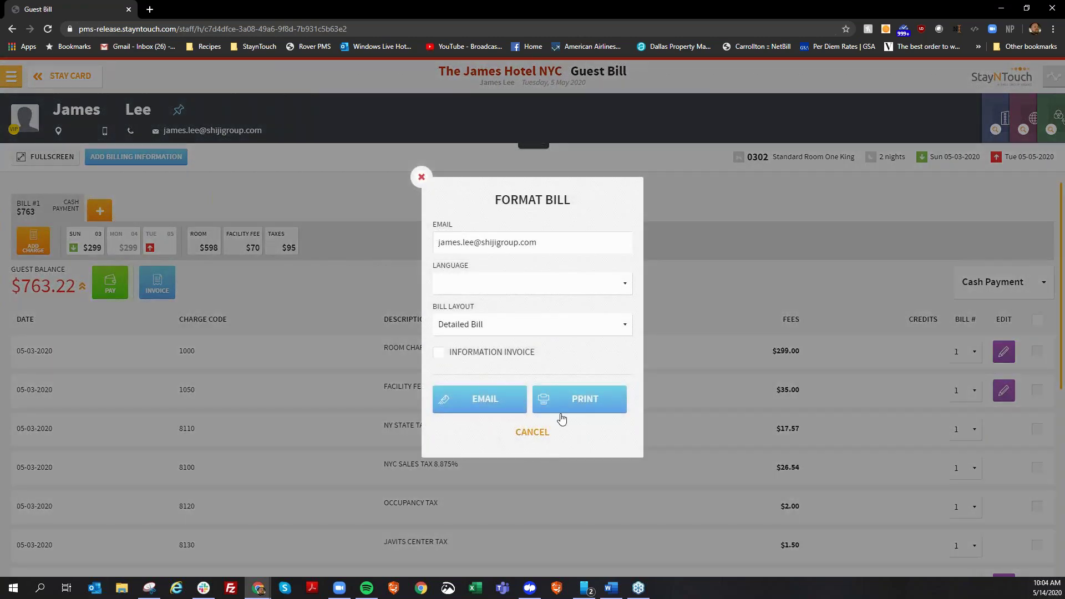
left_click(561, 412)
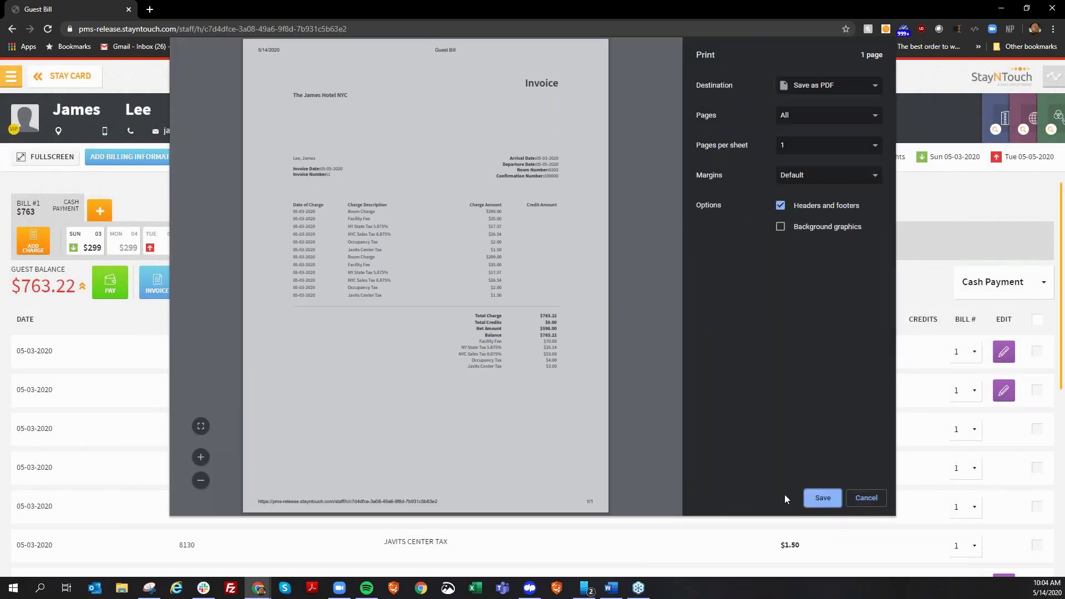
left_click(870, 502)
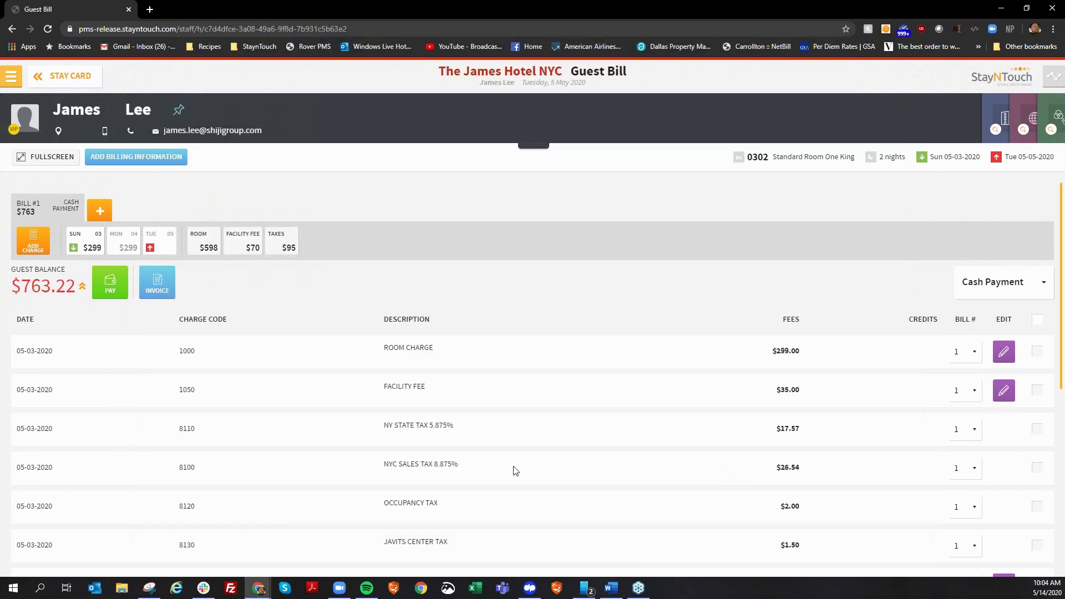
Email the room 0302 invoice to the guest.
left_click(158, 288)
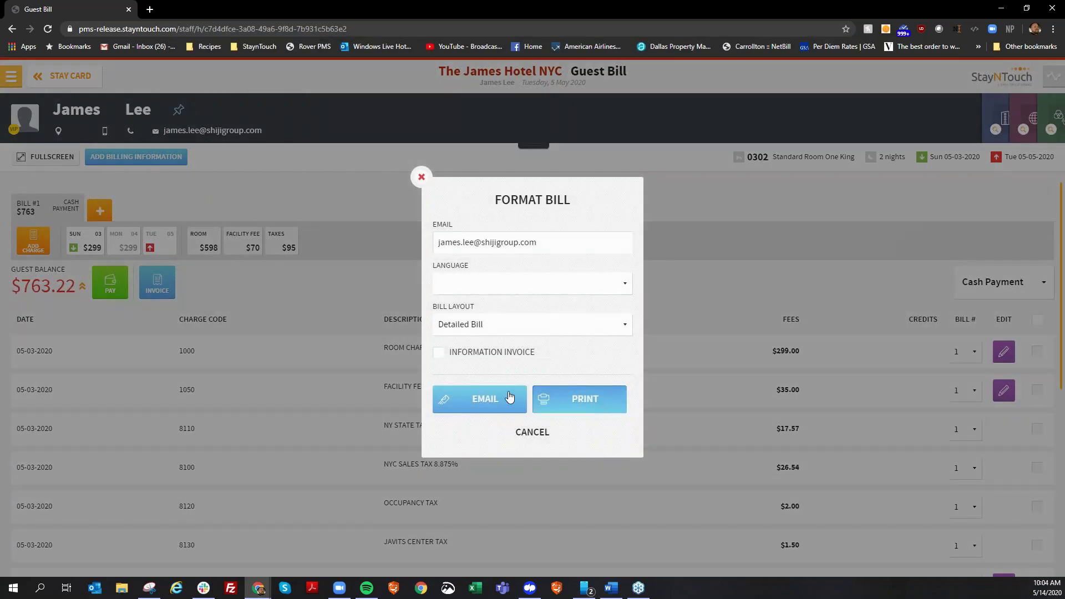
left_click(501, 403)
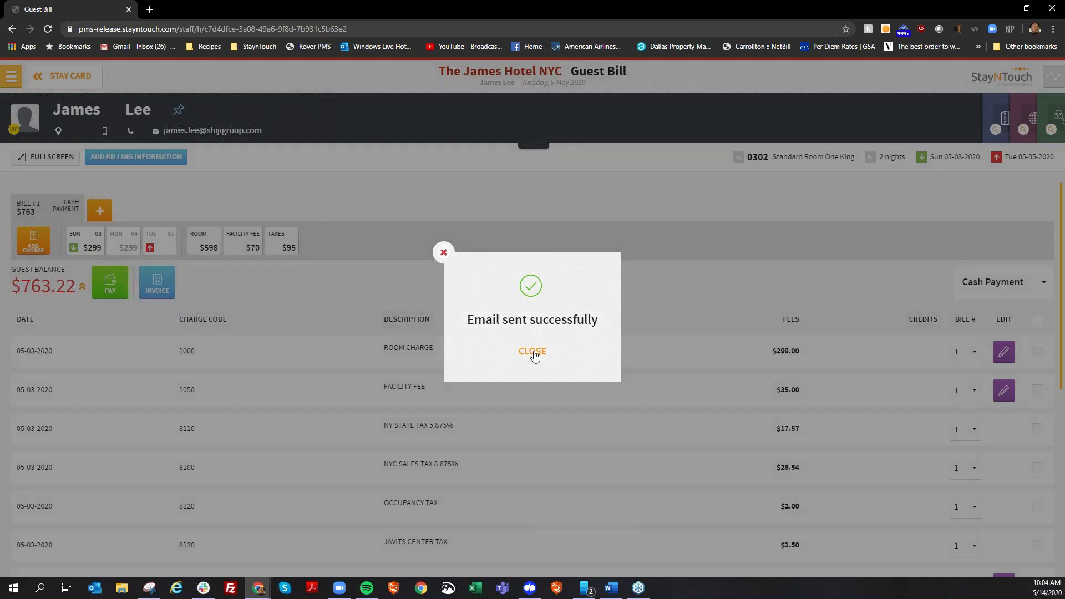
left_click(534, 353)
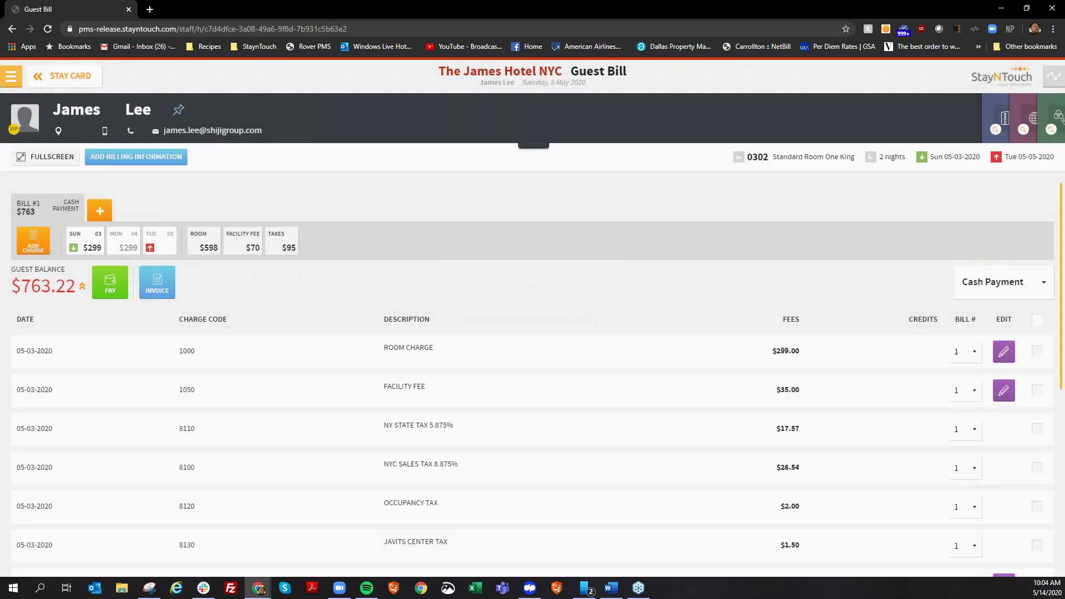
Expand the stay card's Activity Log and show its full details.
left_click(62, 77)
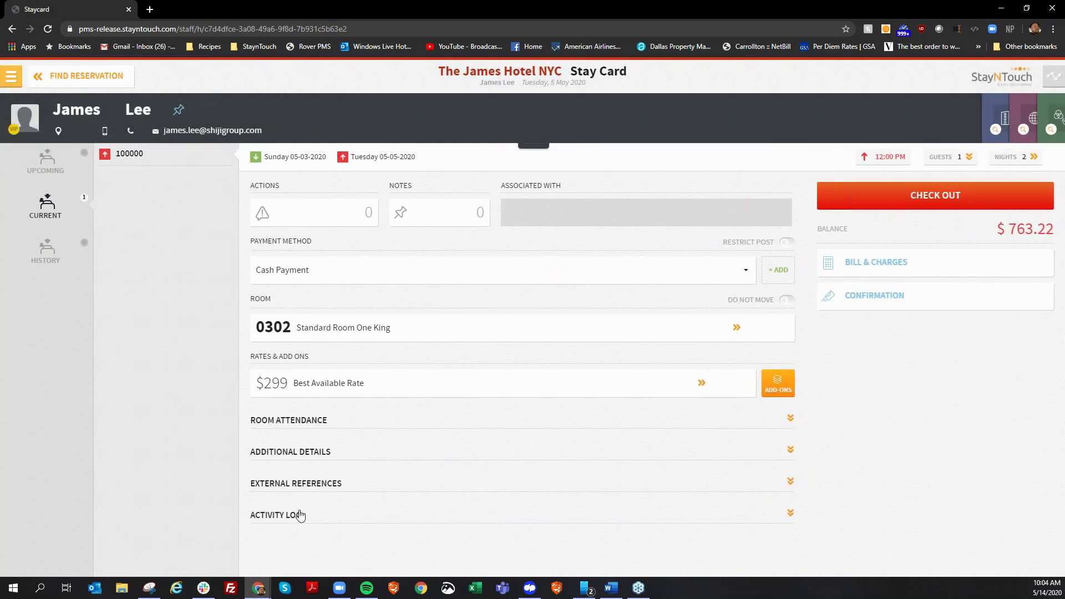
left_click(296, 514)
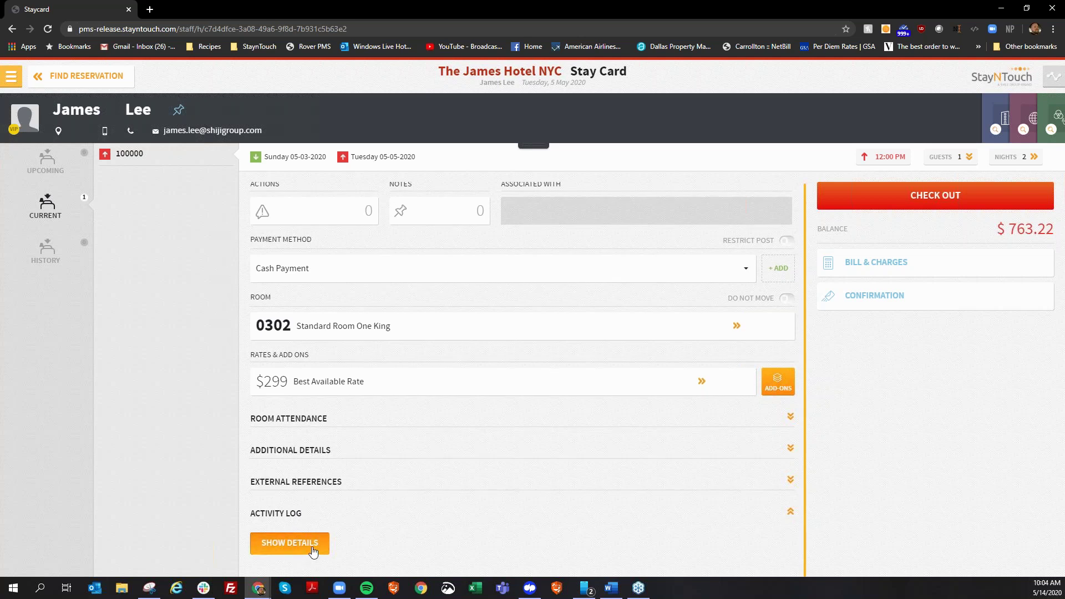
left_click(312, 549)
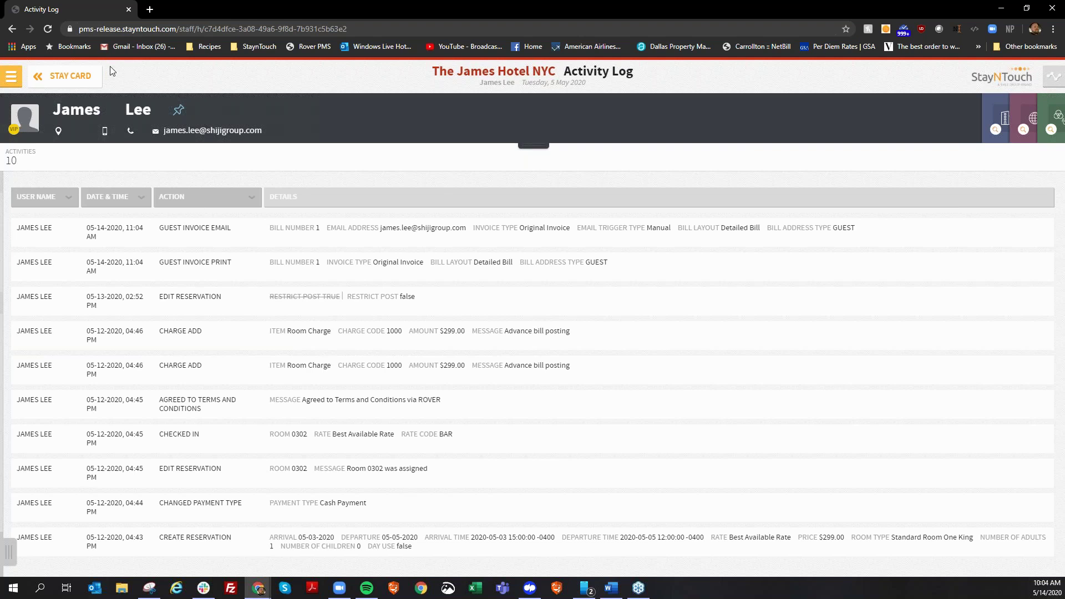
left_click(38, 77)
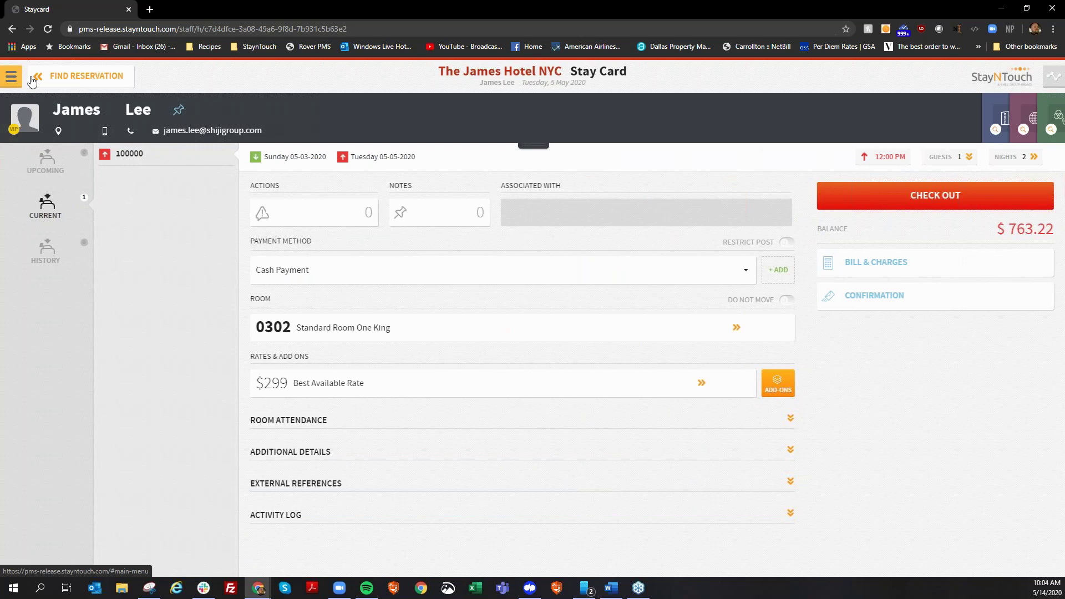
Reopen the room 0301 stayover's stay card and view the guest card.
left_click(40, 77)
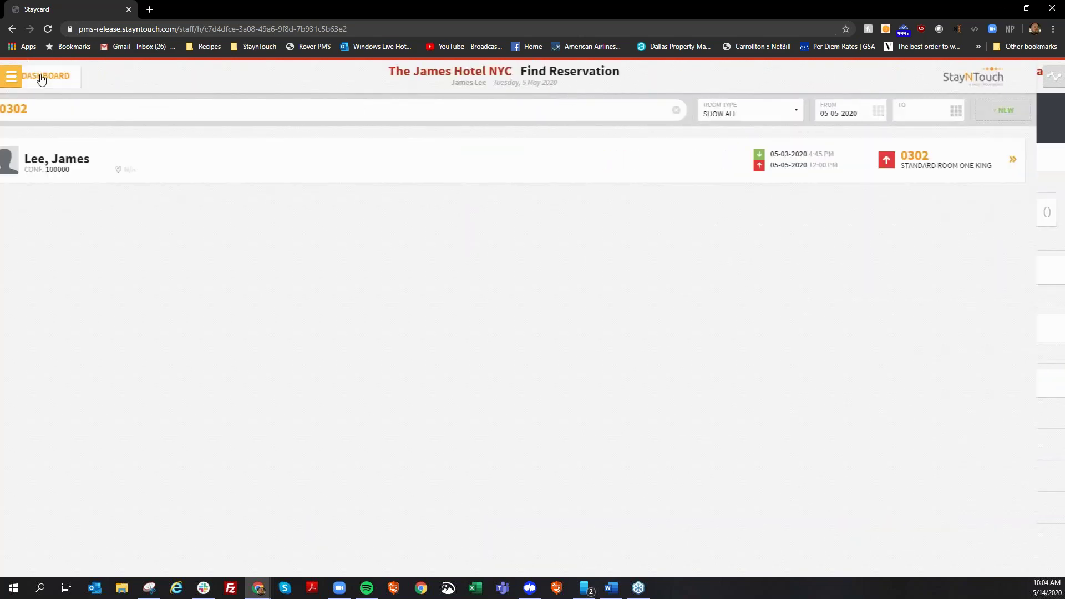
left_click(40, 77)
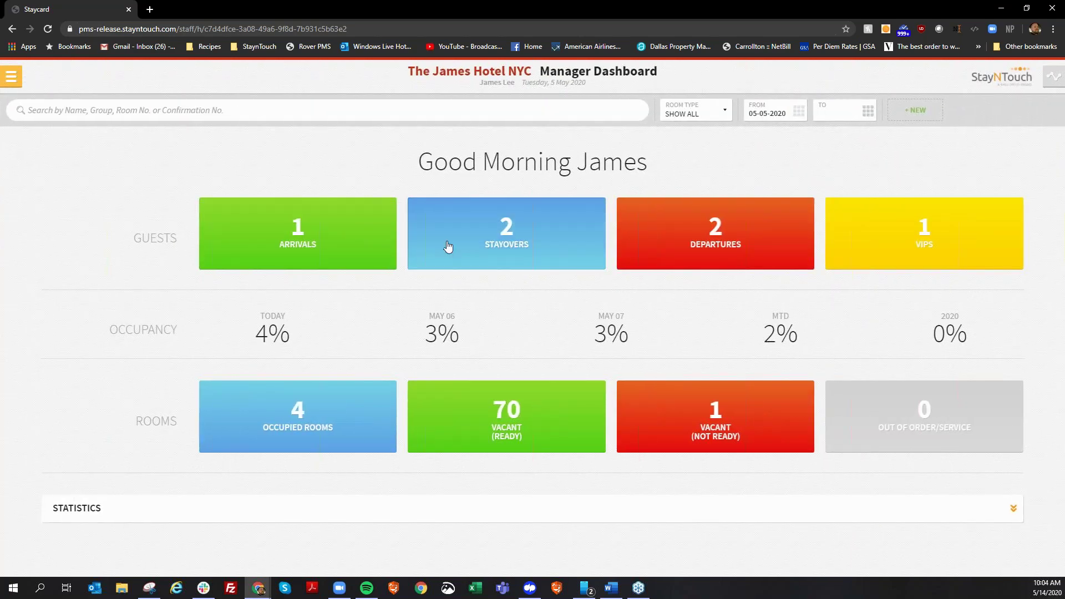
left_click(490, 260)
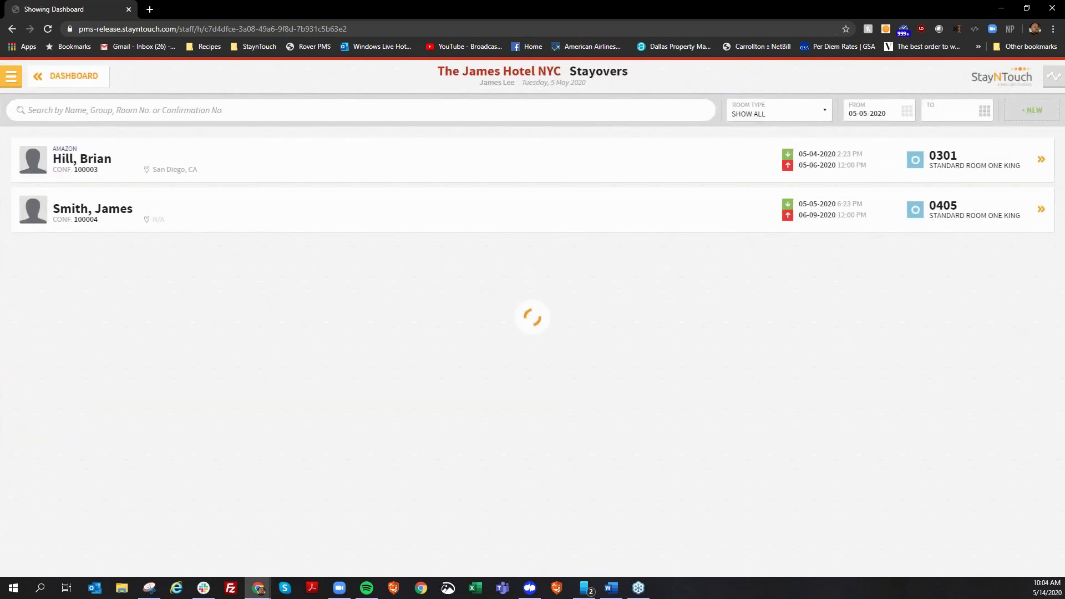
left_click(218, 162)
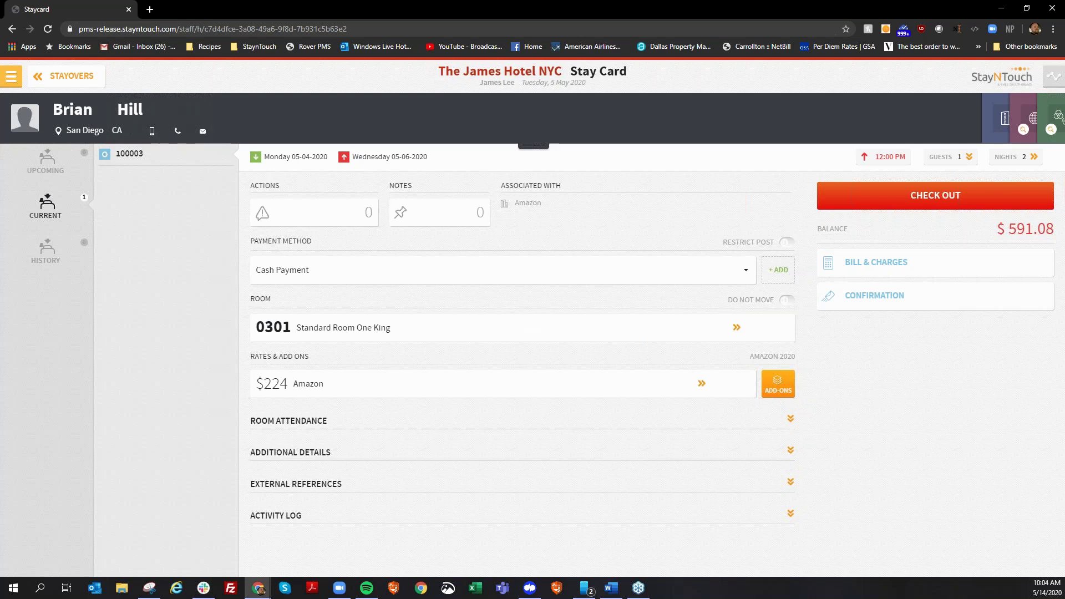
left_click(532, 146)
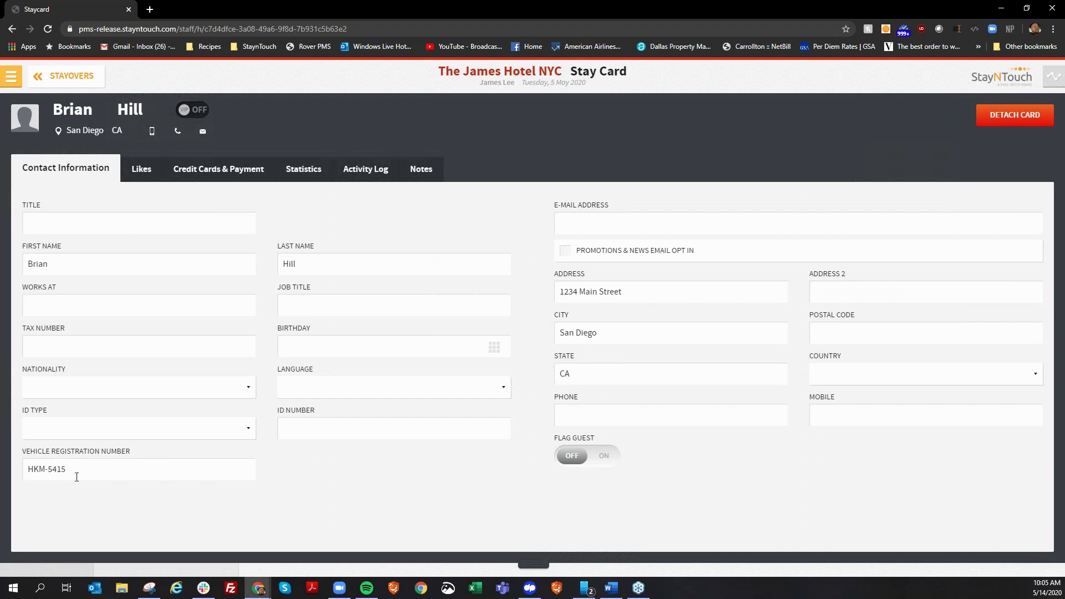
left_click(539, 558)
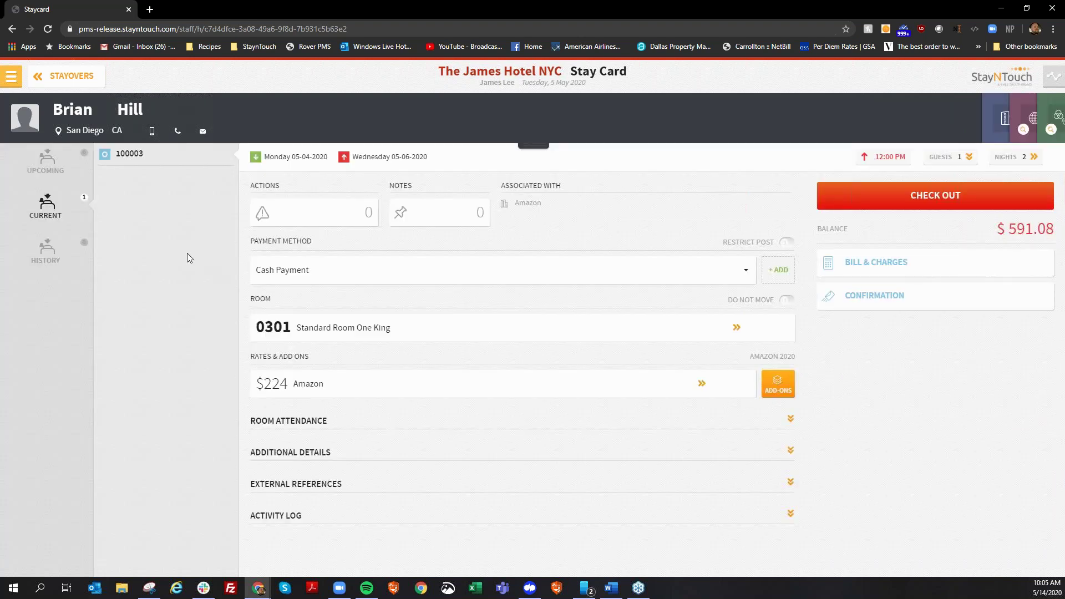
Run a new In-House Guests report, found by searching 'guest', and open it from the inbox.
left_click(12, 76)
left_click(64, 351)
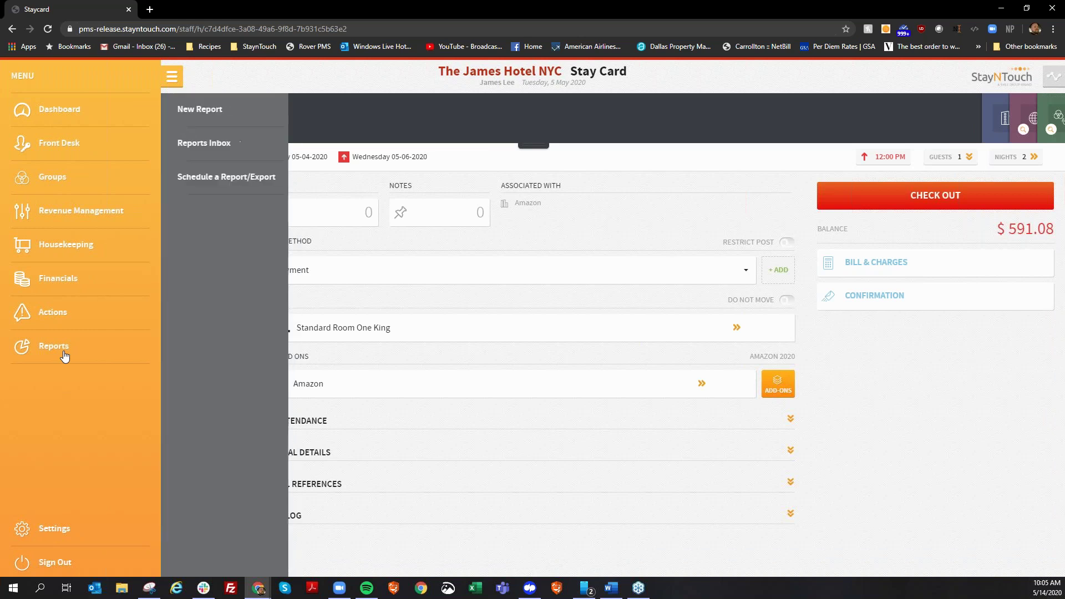
left_click(226, 107)
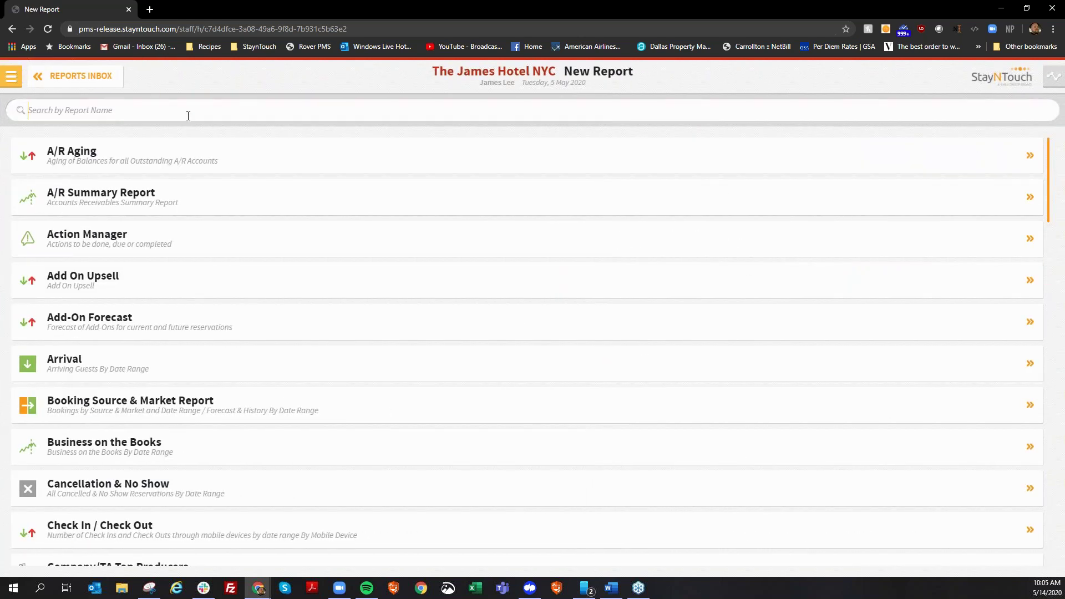
type("guest")
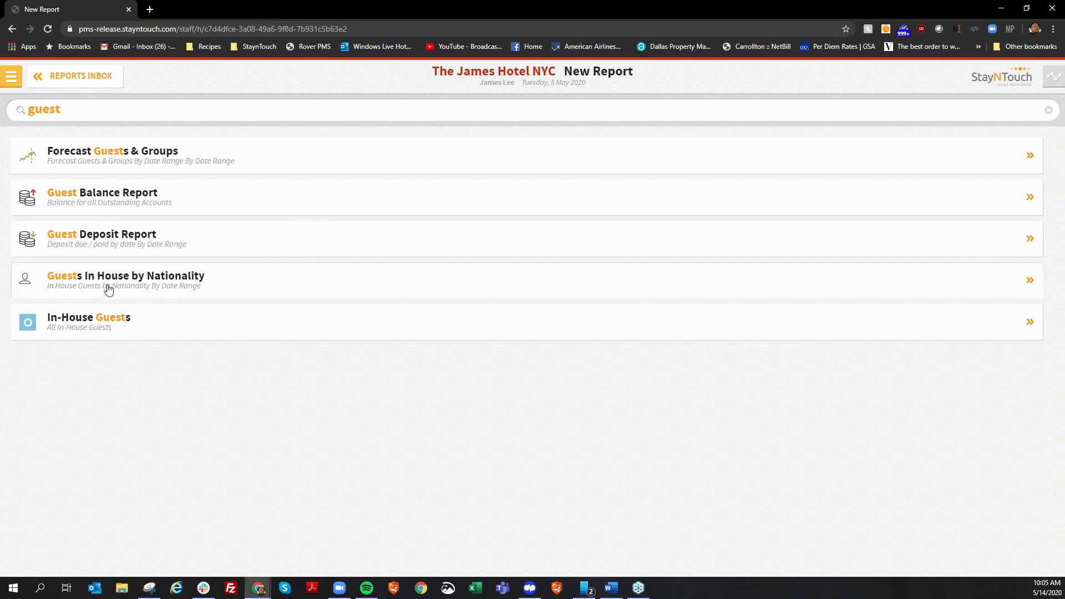
left_click(510, 333)
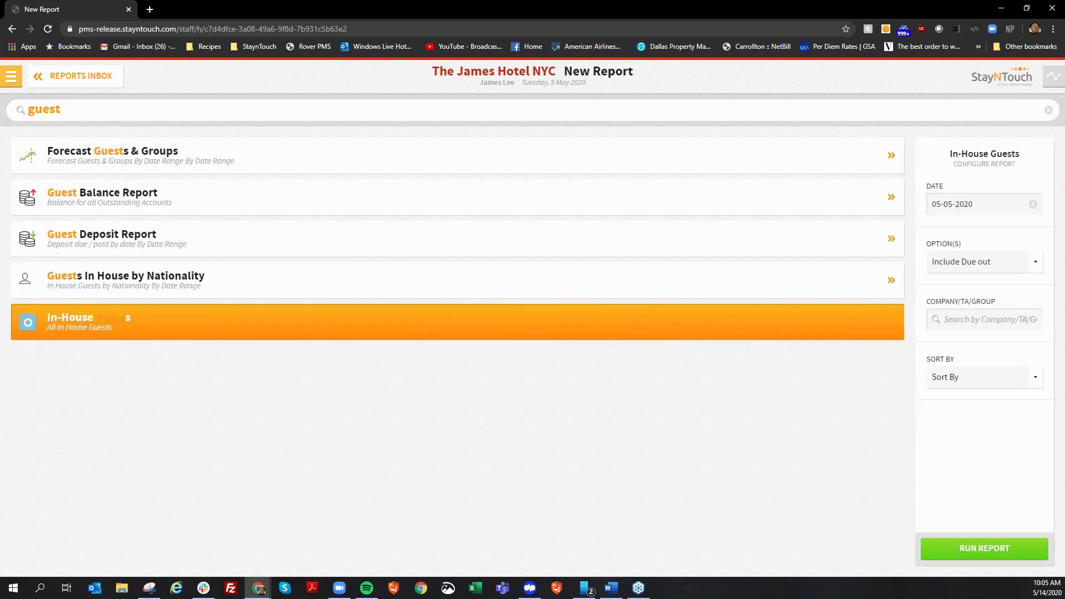
left_click(998, 550)
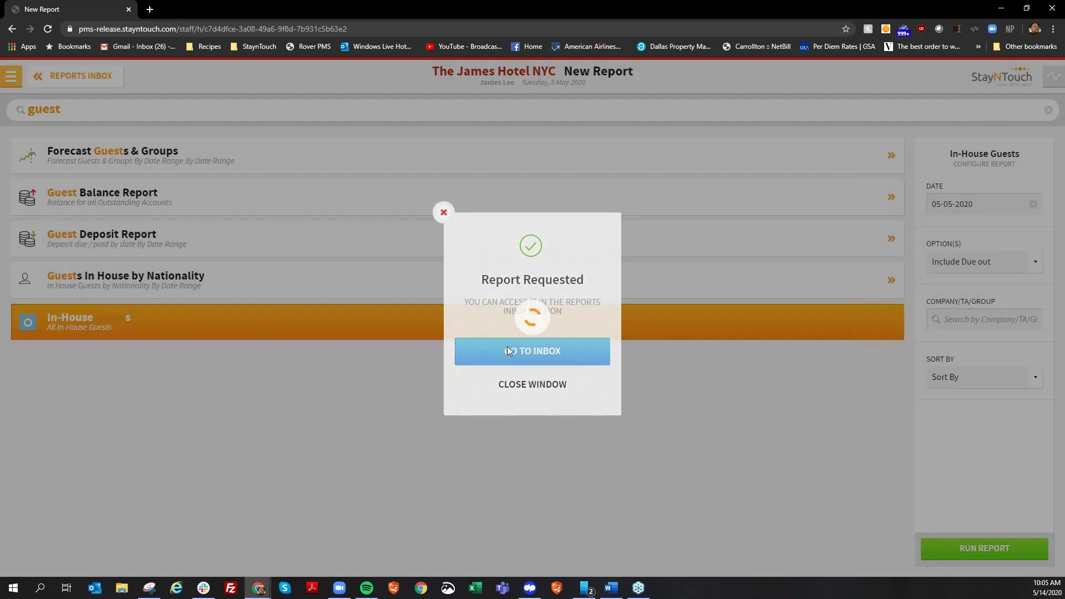
left_click(506, 346)
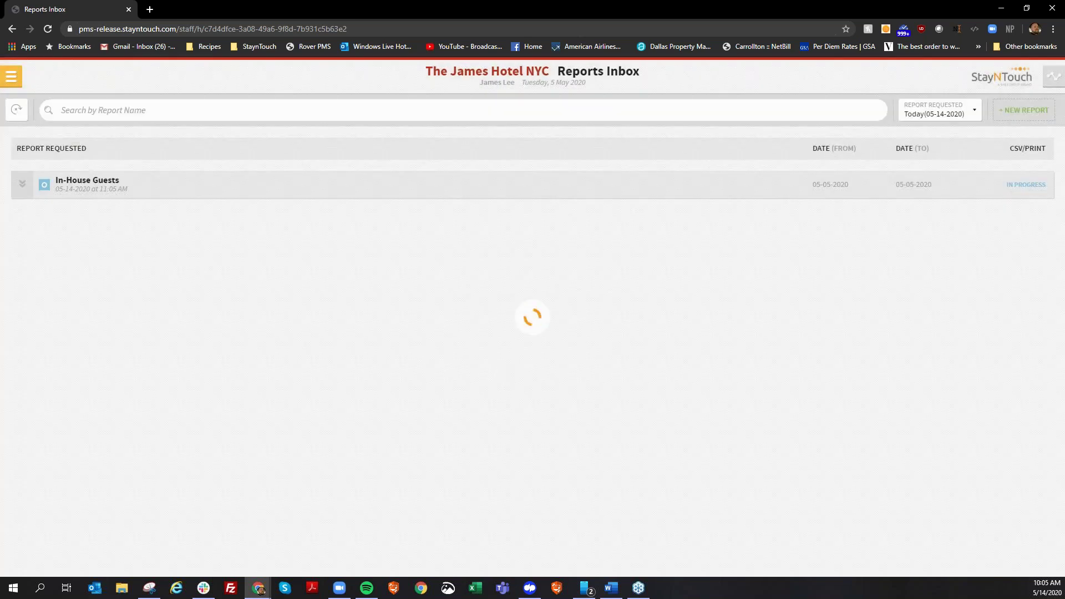
left_click(112, 193)
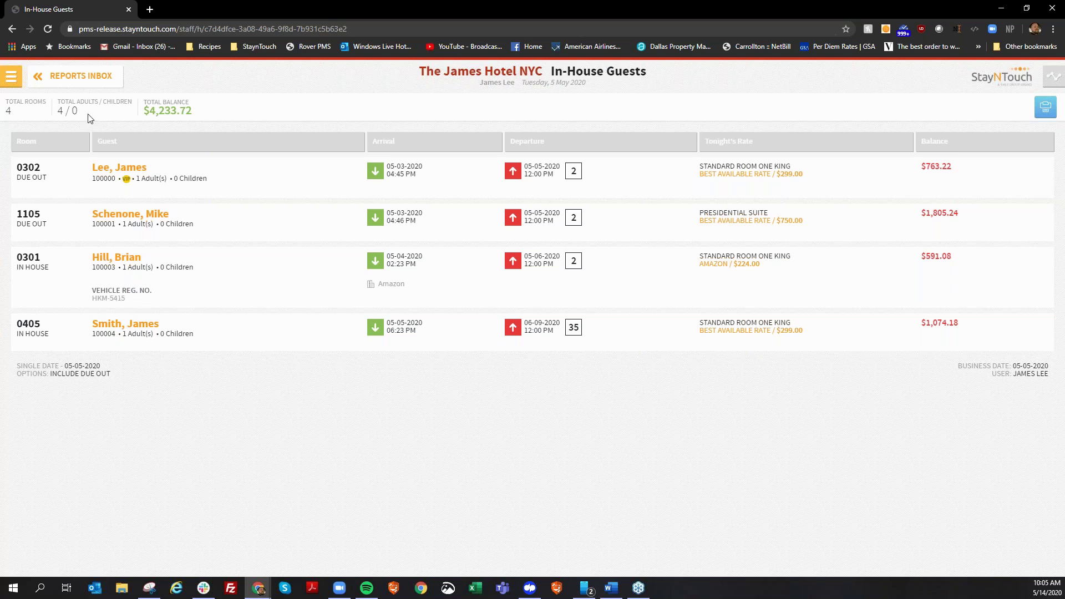
Start another In-House Guests report, found by searching 'gue'.
left_click(89, 83)
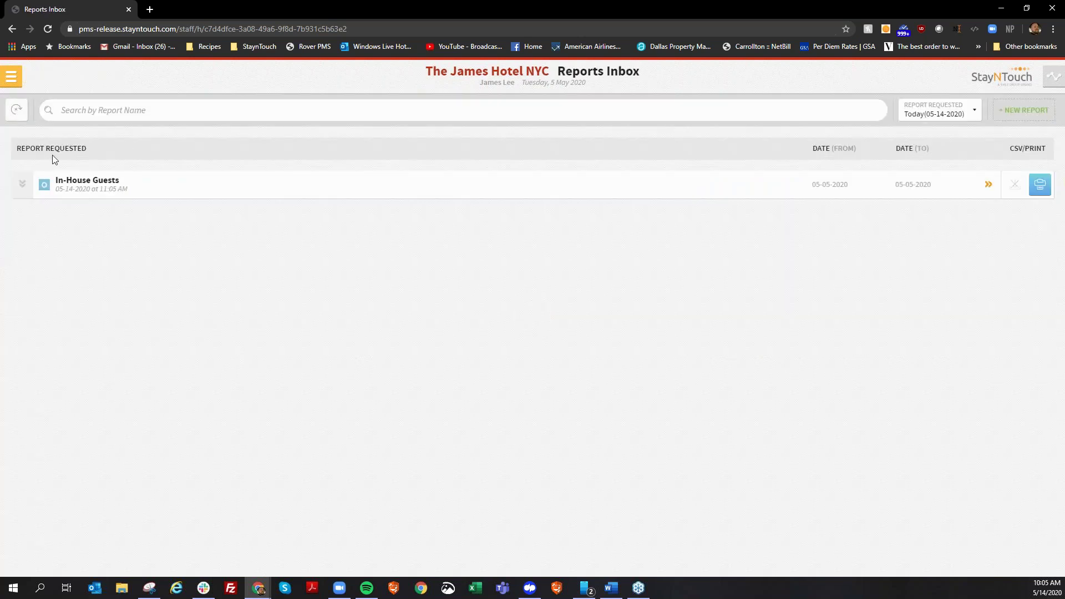
left_click(11, 76)
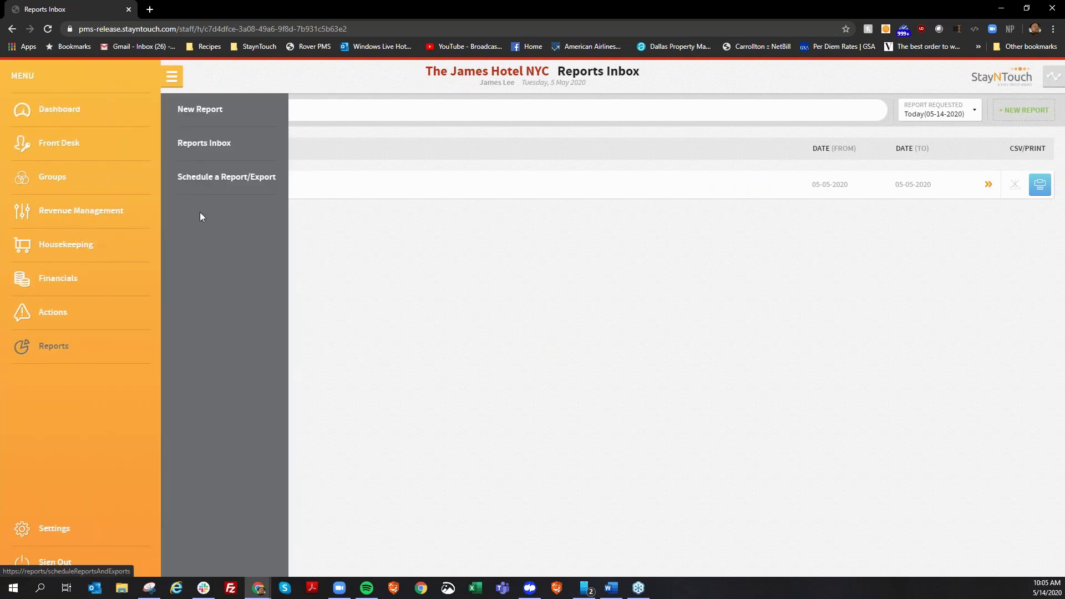
left_click(205, 110)
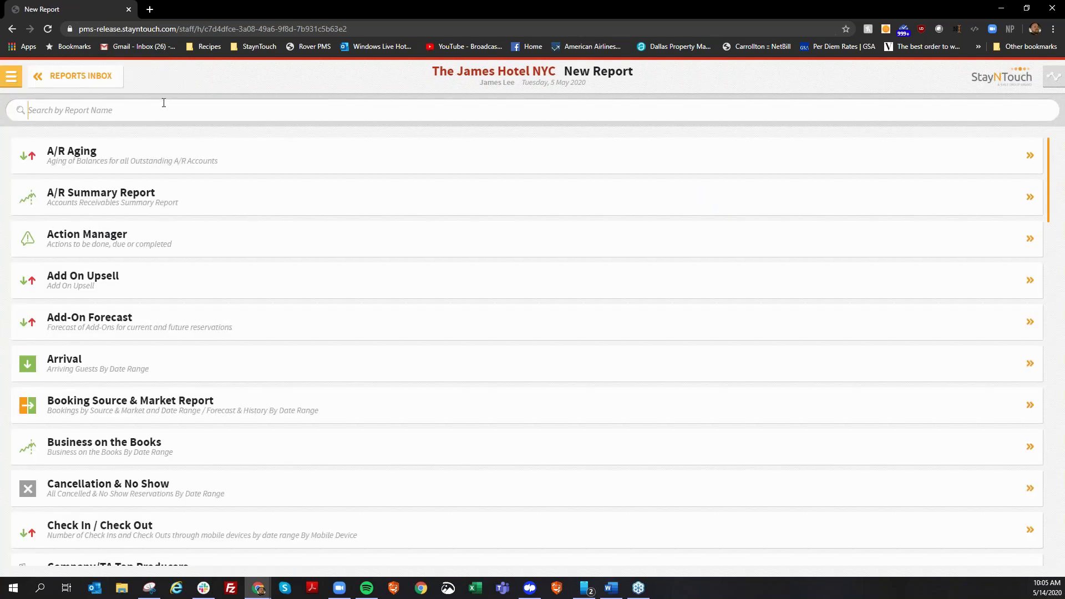
type("gues")
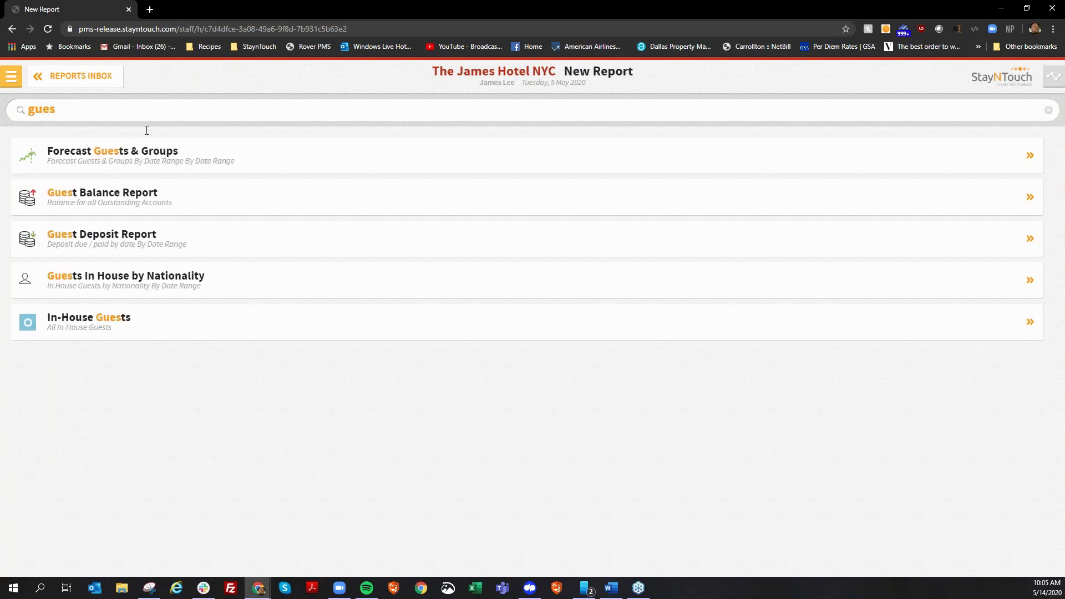
left_click(155, 319)
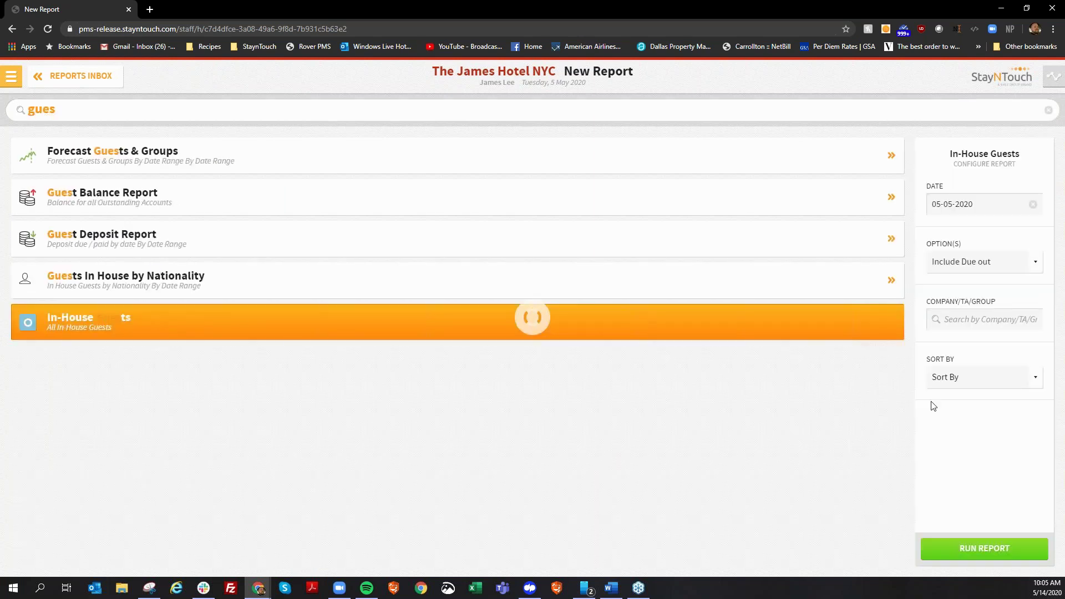
Limit it to Has Vehicle Reg No, run it, and refresh the reports inbox.
left_click(972, 261)
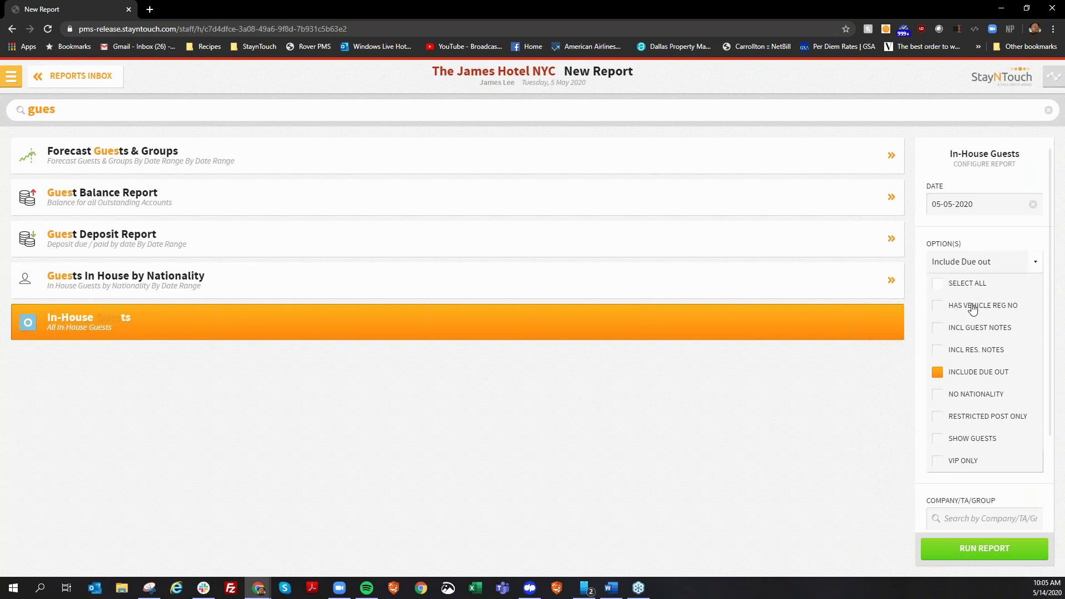
left_click(972, 307)
left_click(984, 547)
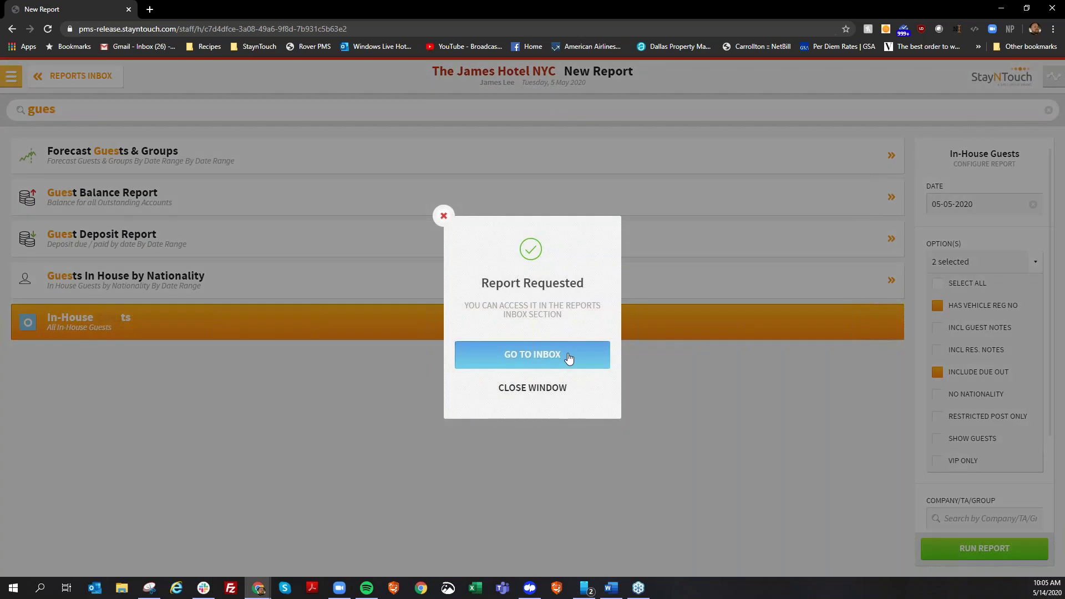
left_click(569, 357)
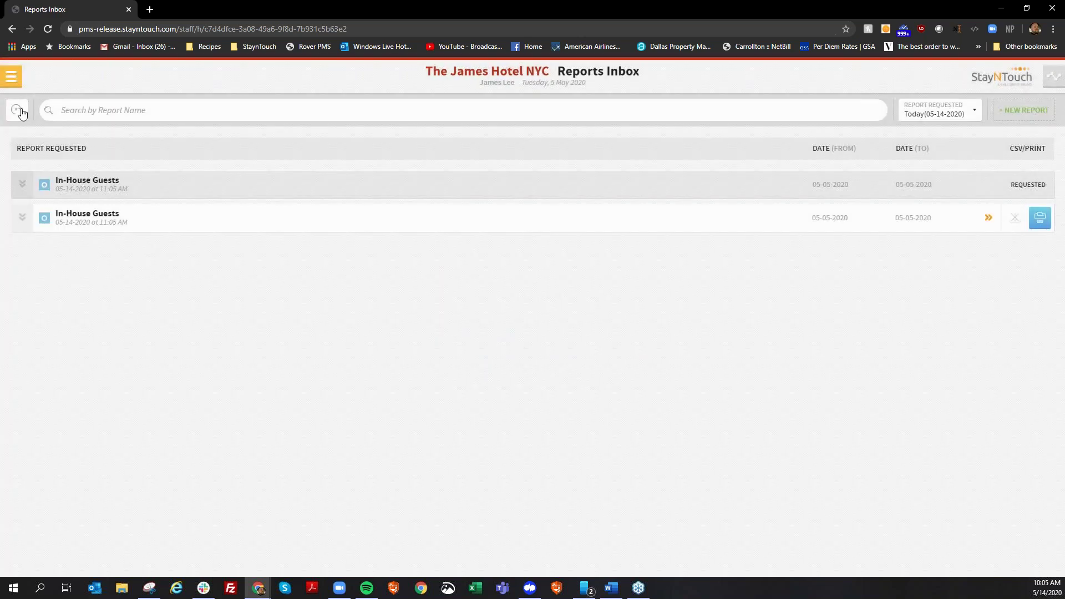
left_click(18, 111)
left_click(17, 111)
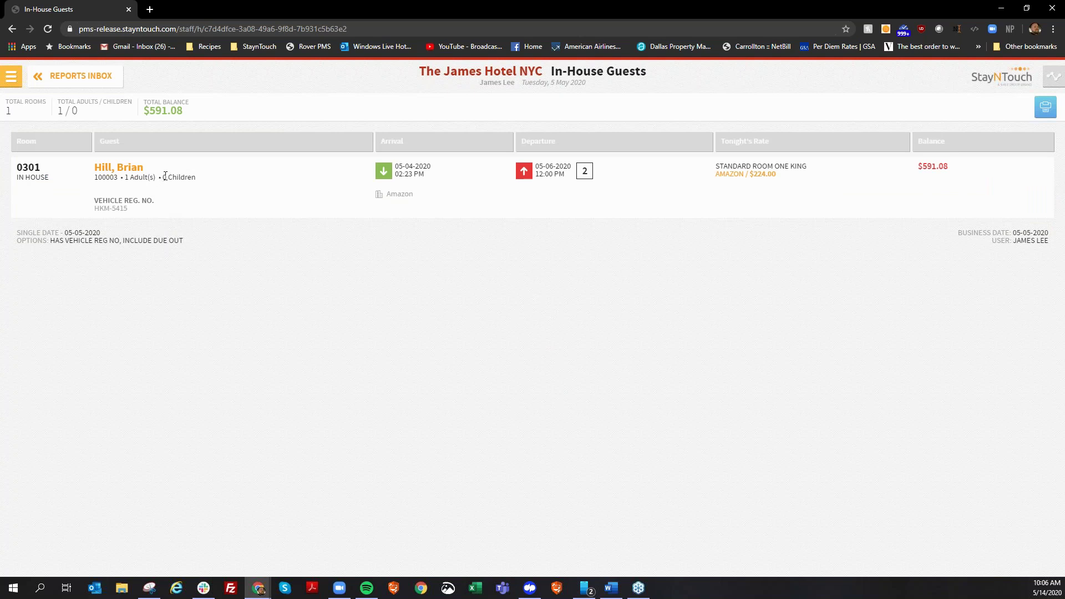
Start a new report and search 'add on' to pick the Add On Upsell report.
left_click(65, 81)
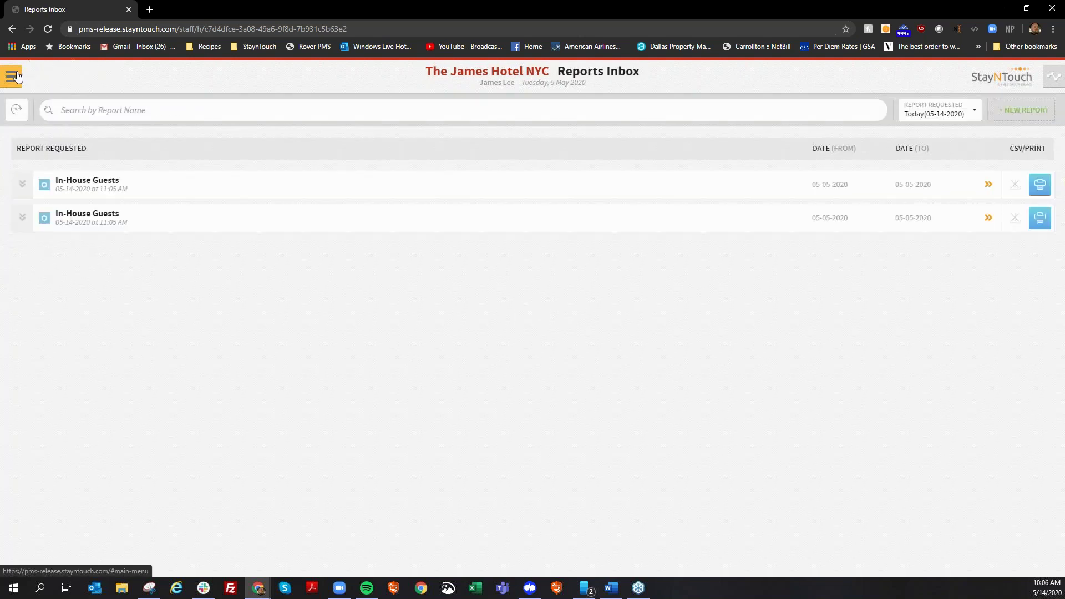
left_click(13, 76)
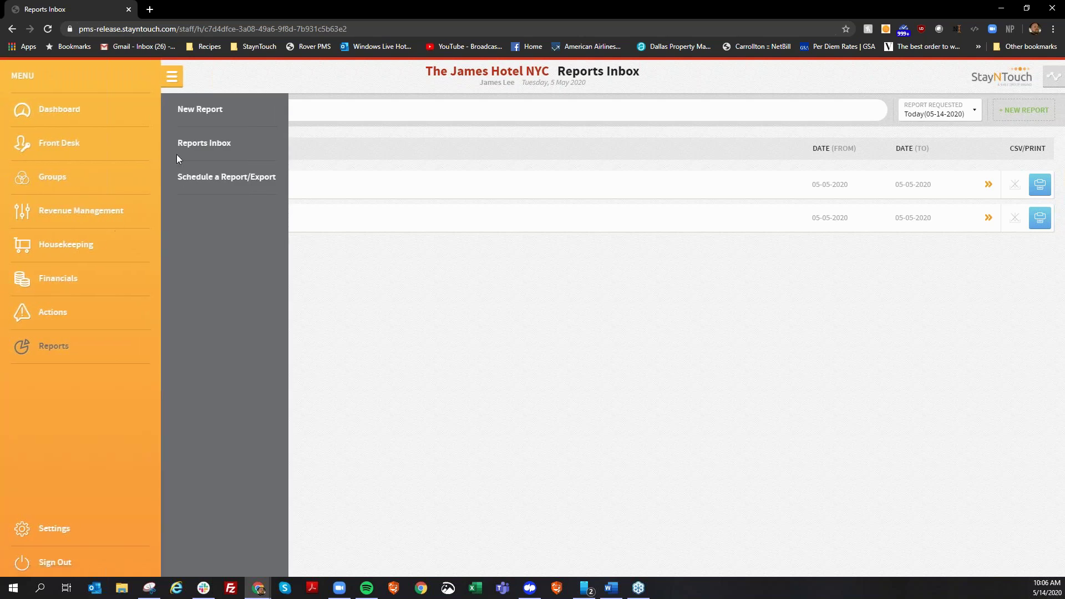
left_click(197, 109)
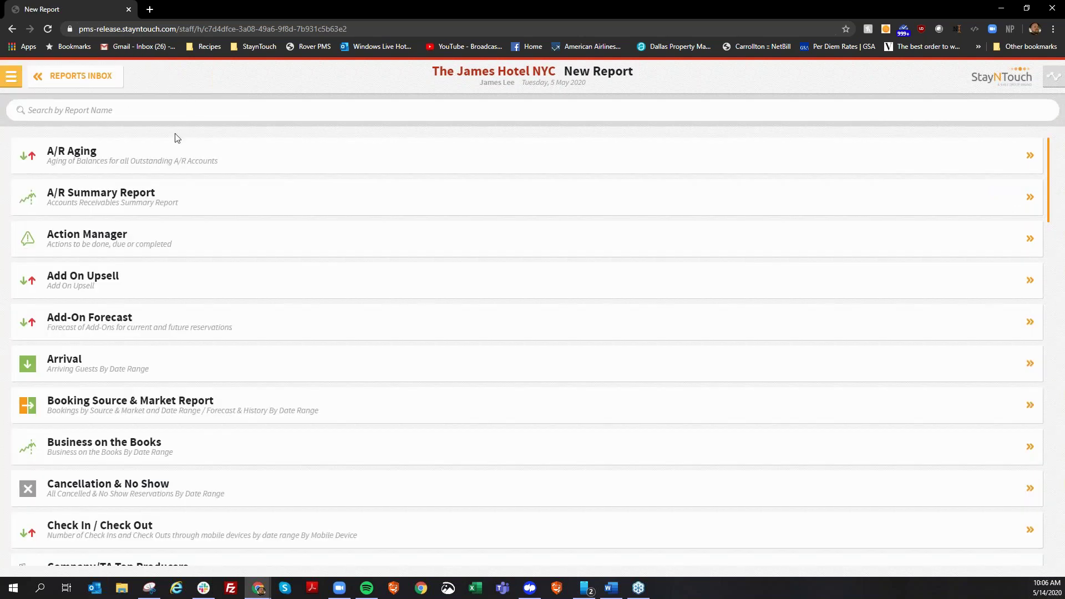
left_click(165, 110)
type("add on")
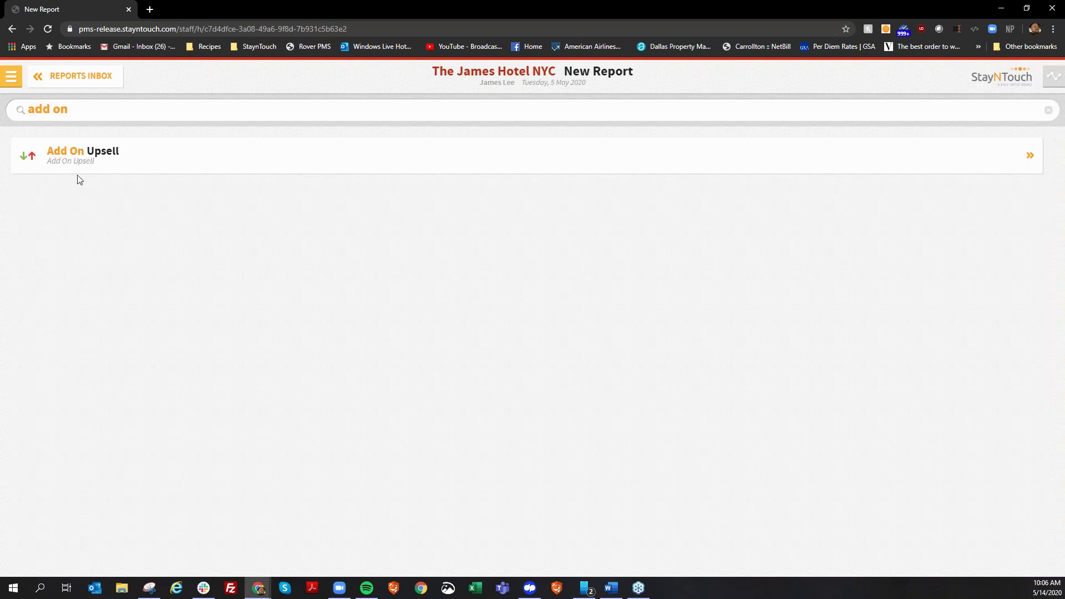
left_click(96, 150)
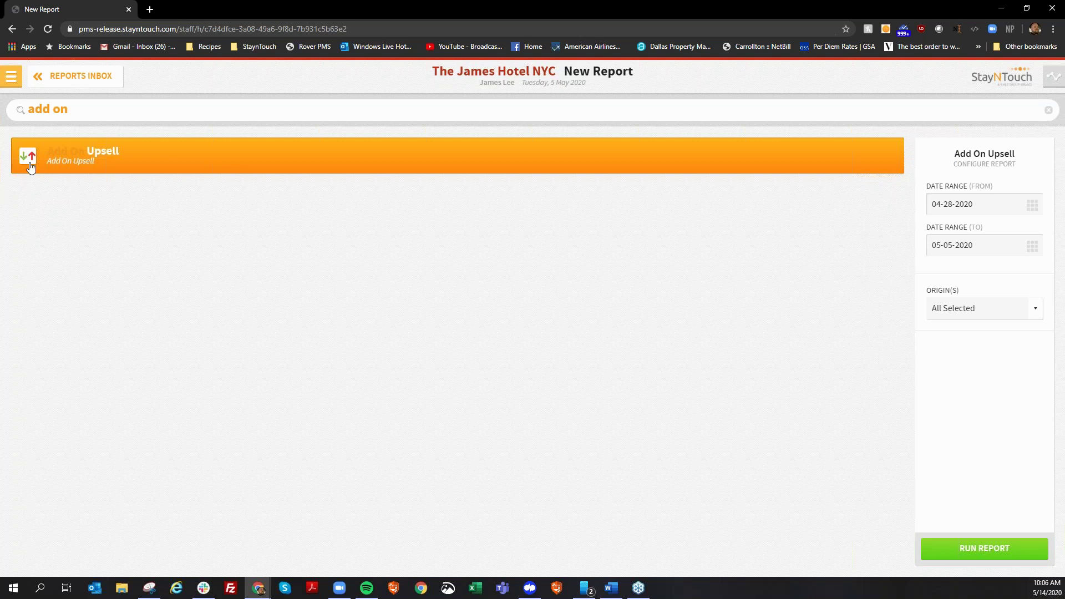
Replace the search with 'company to', clear it, and go back to the Reports Inbox.
key("ctrl+a")
type("company")
type(" to")
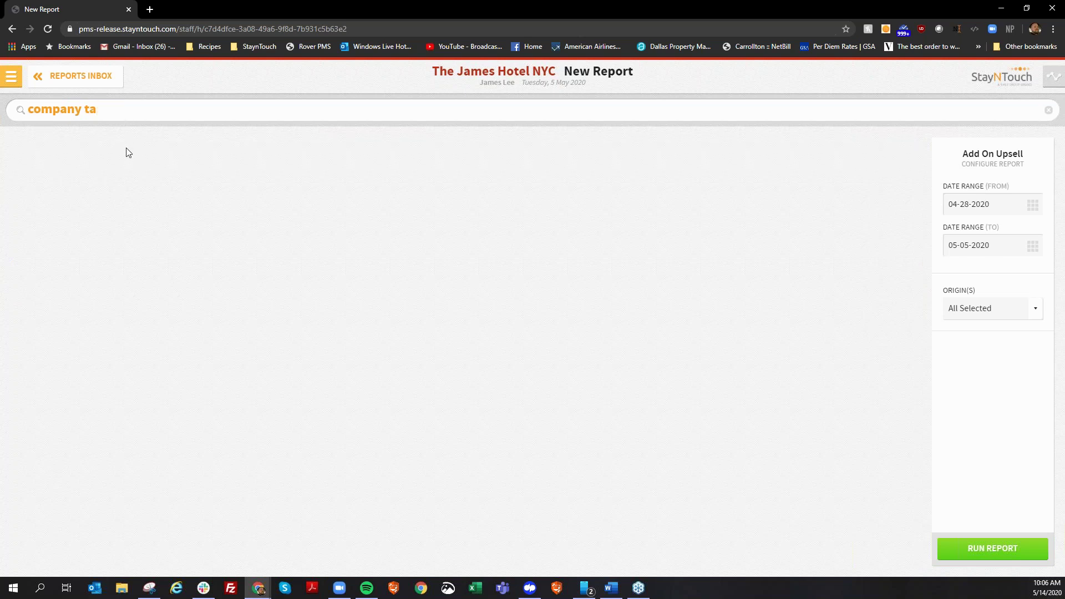
key("BackSpace")
key("BackSpace")
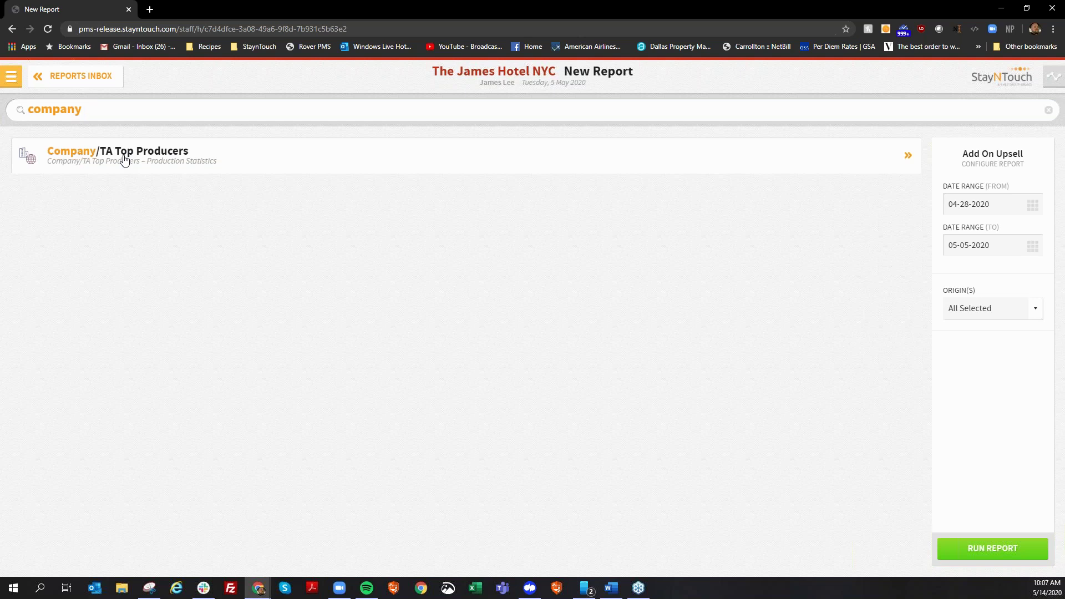
key("BackSpace")
key("BackSpace")
key("BackSpace")
key("BackSpace")
key("BackSpace")
key("BackSpace")
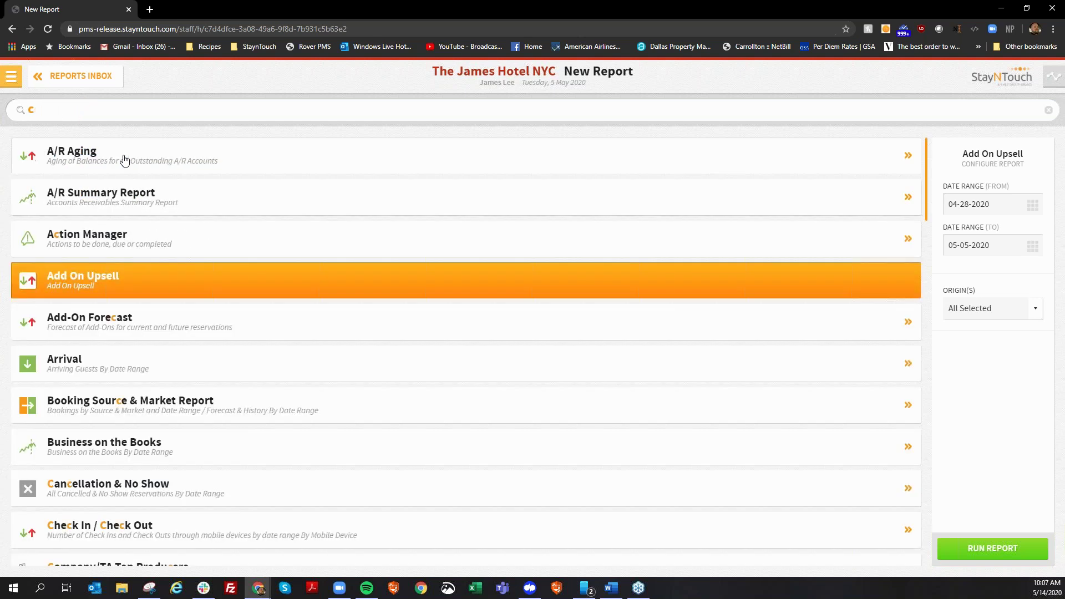
left_click(61, 83)
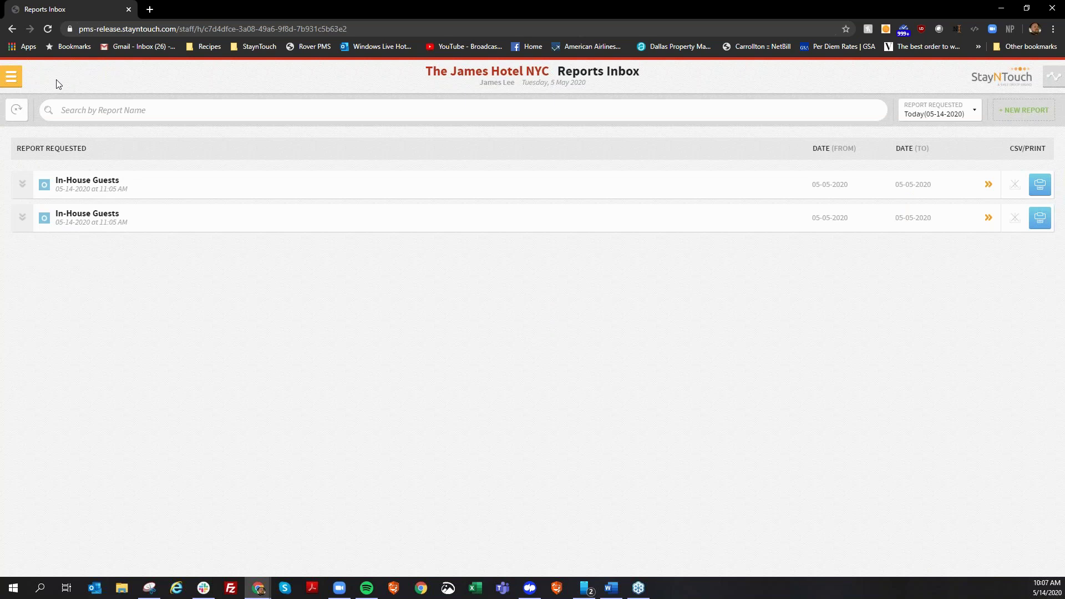
Start a new report schedule under Schedule a Report/Export and scroll through the report types.
left_click(11, 77)
left_click(212, 177)
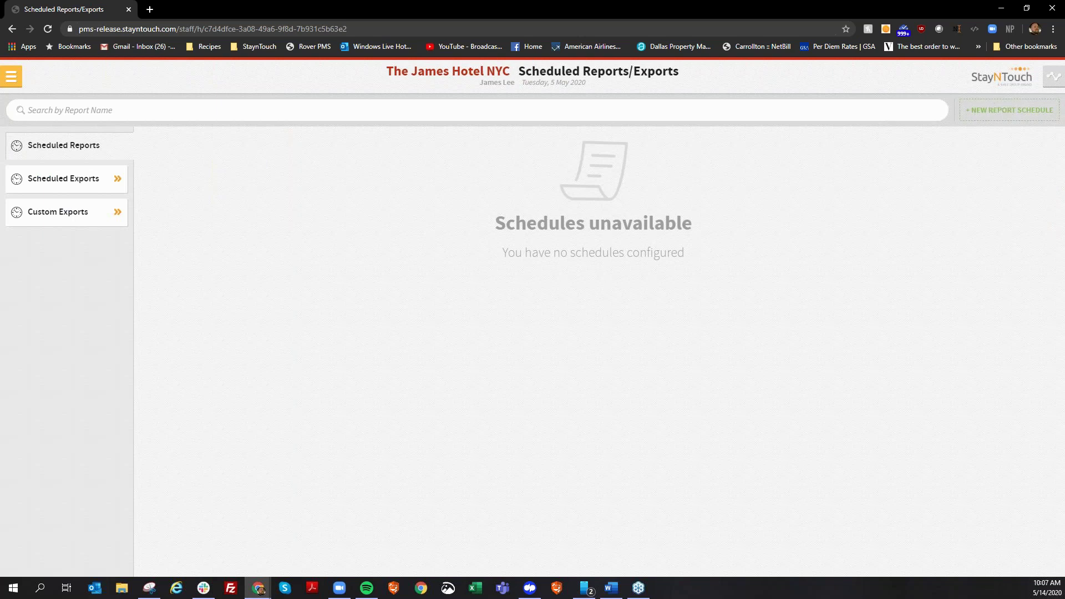
left_click(1010, 110)
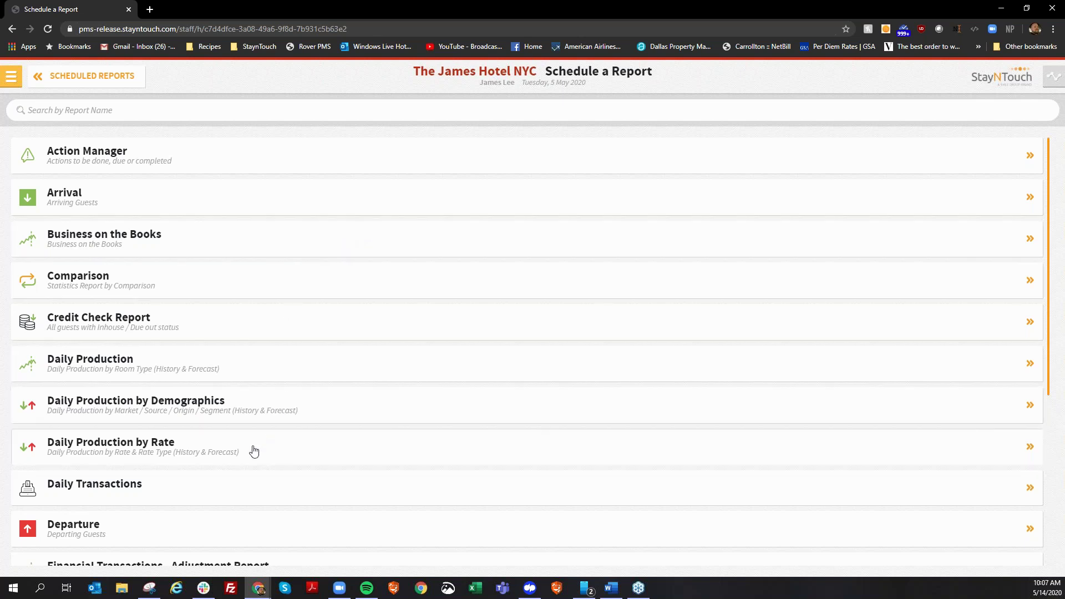
scroll(226, 478, "down", 4)
scroll(215, 494, "down", 1)
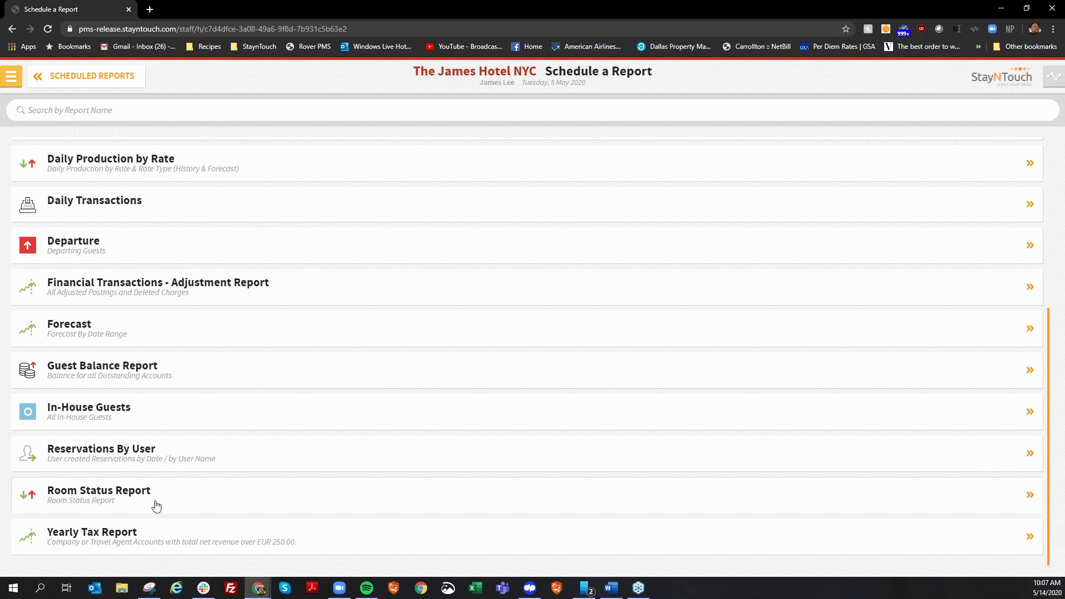
scroll(156, 505, "up", 1)
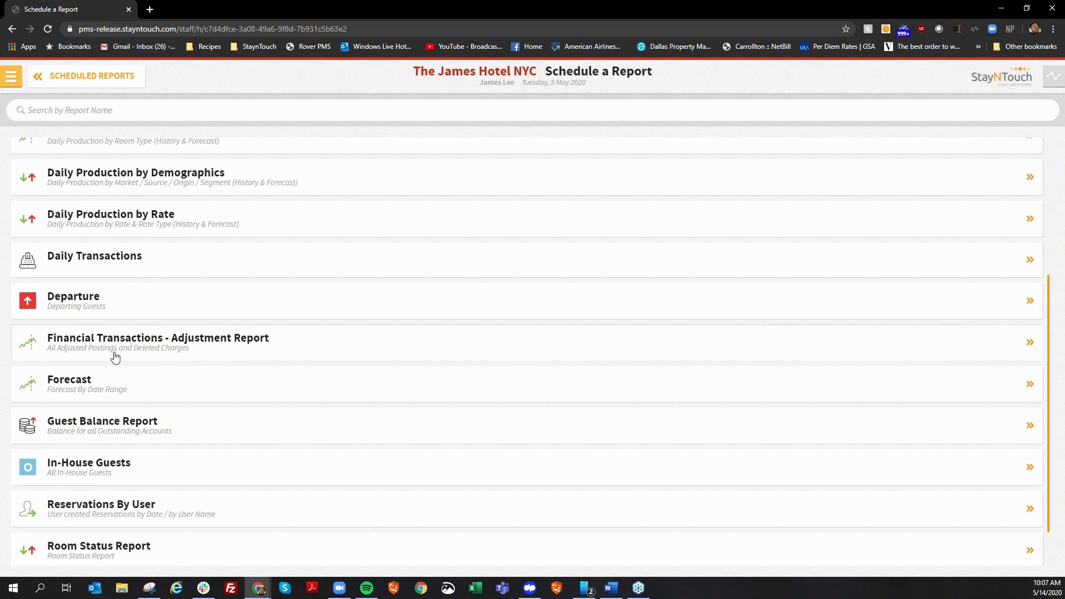
scroll(114, 360, "up", 3)
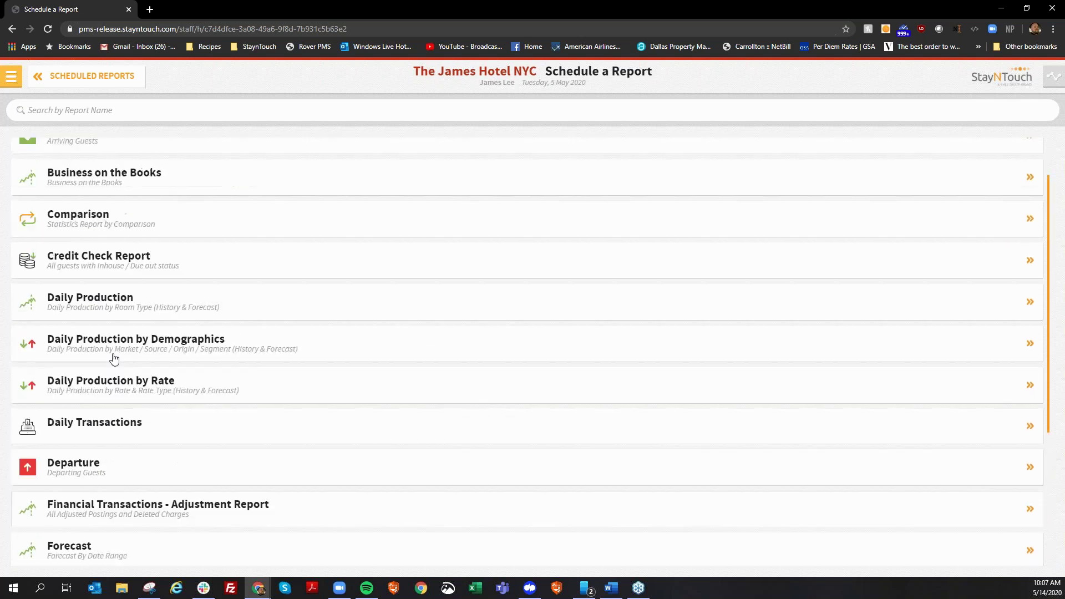
scroll(114, 360, "up", 1)
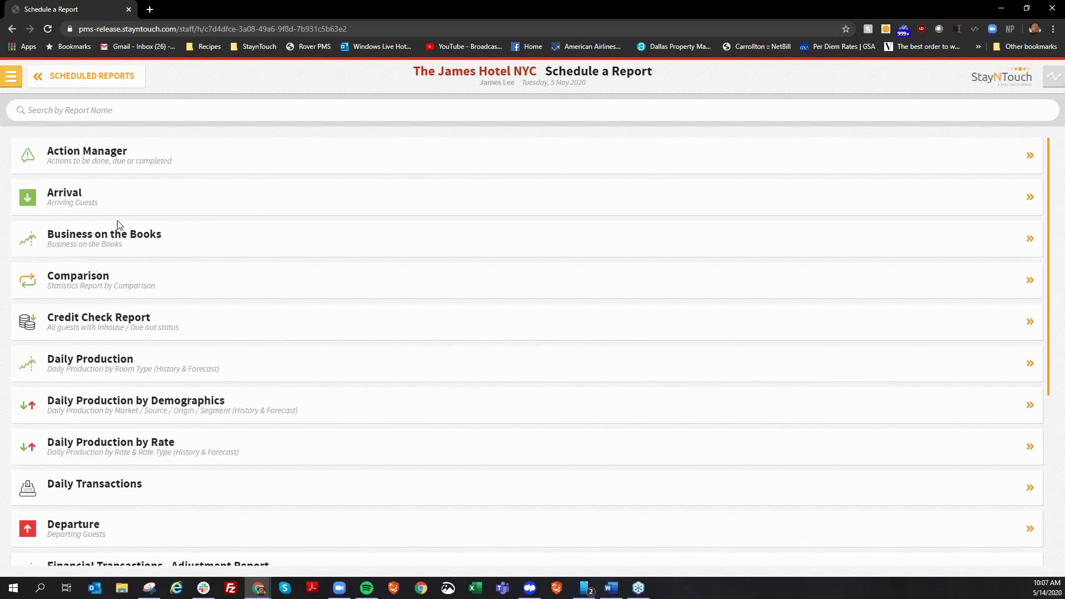
Pick Business on the Books and review its Time Period choices.
left_click(116, 233)
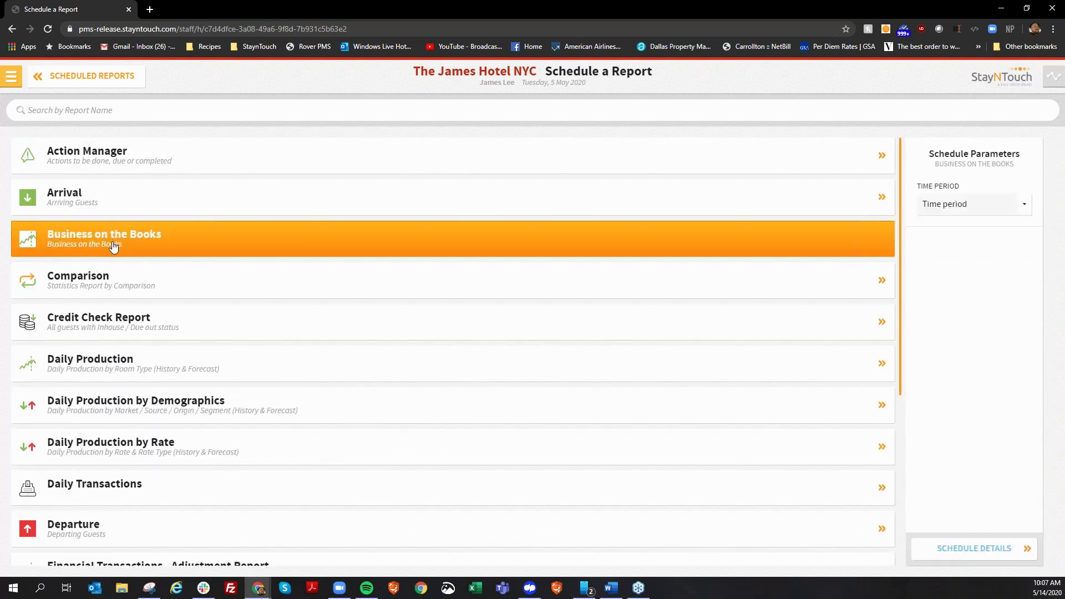
left_click(997, 209)
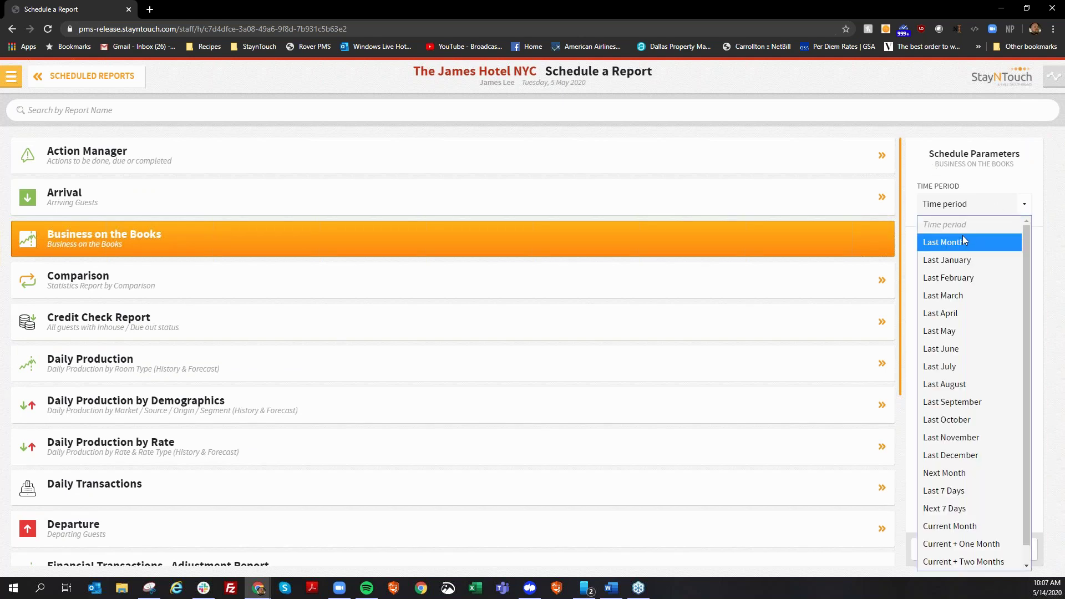
scroll(963, 260, "down", 1)
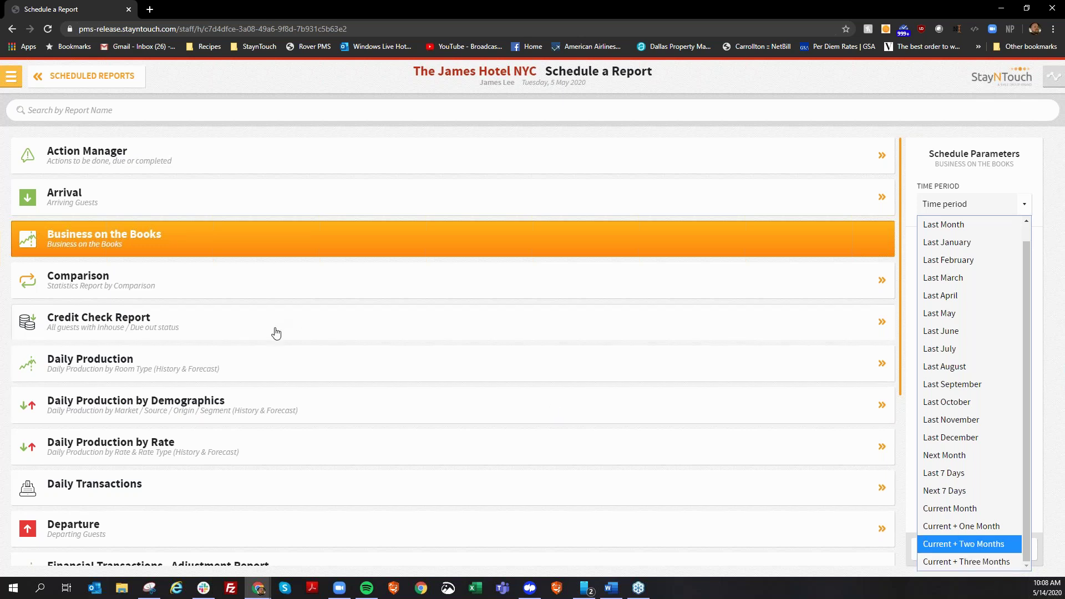
scroll(283, 376, "down", 2)
Pick Forecast instead and view its Time Period options.
left_click(213, 500)
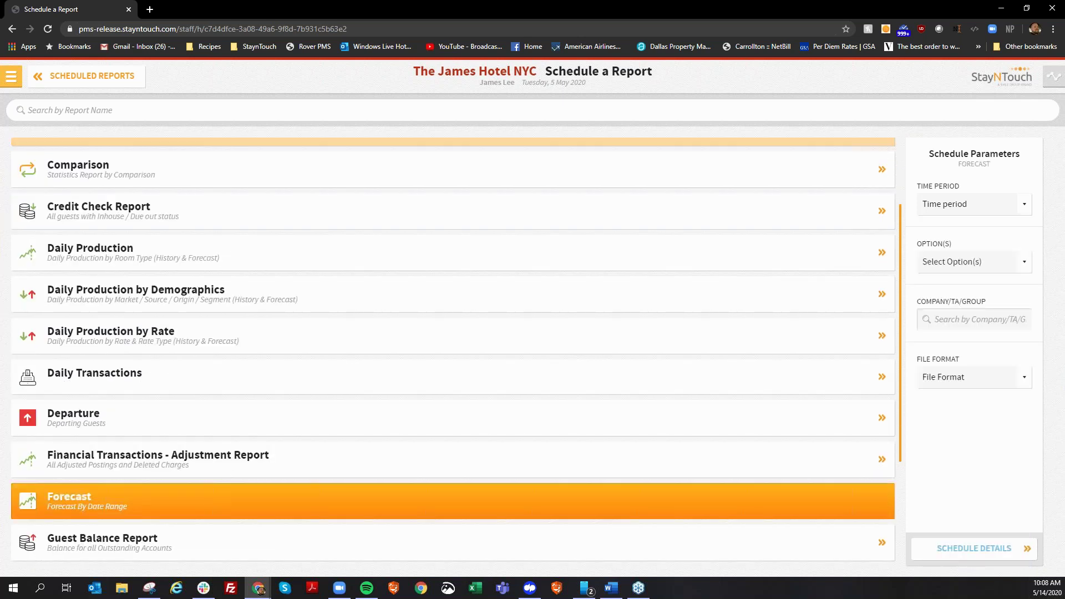
left_click(1003, 209)
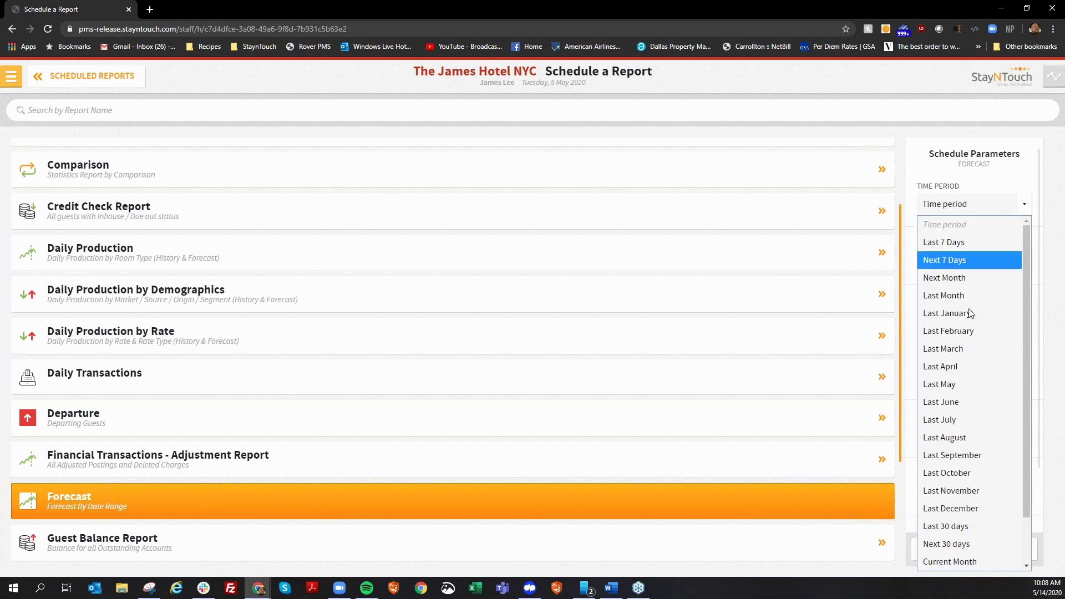
scroll(960, 361, "down", 1)
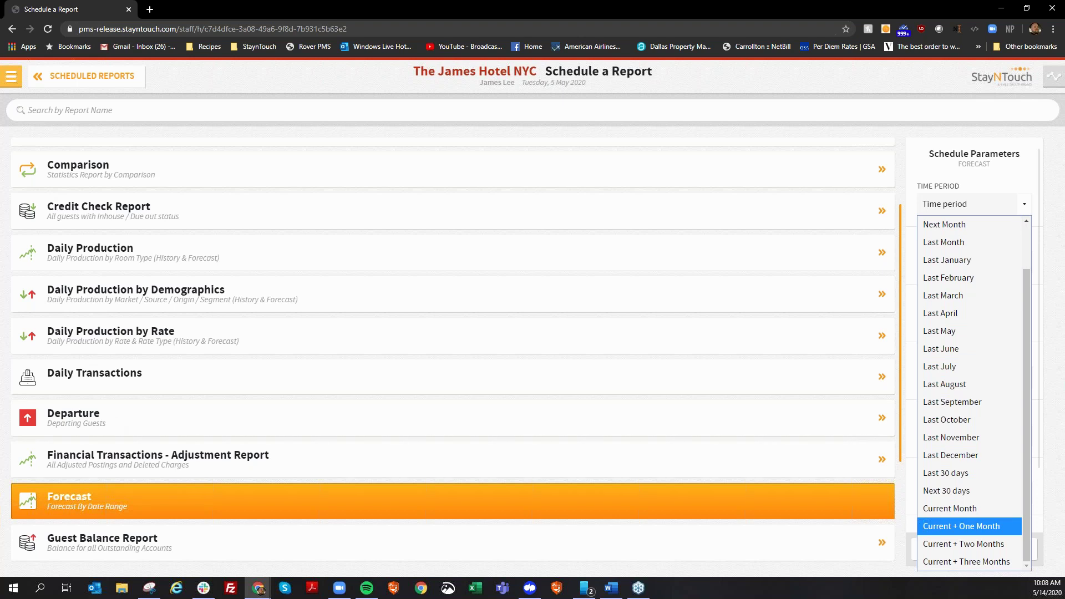
In a new tab, sign in to Wexford Bay Hotel and show the dashboard's Analytics list.
left_click(151, 12)
left_click(300, 49)
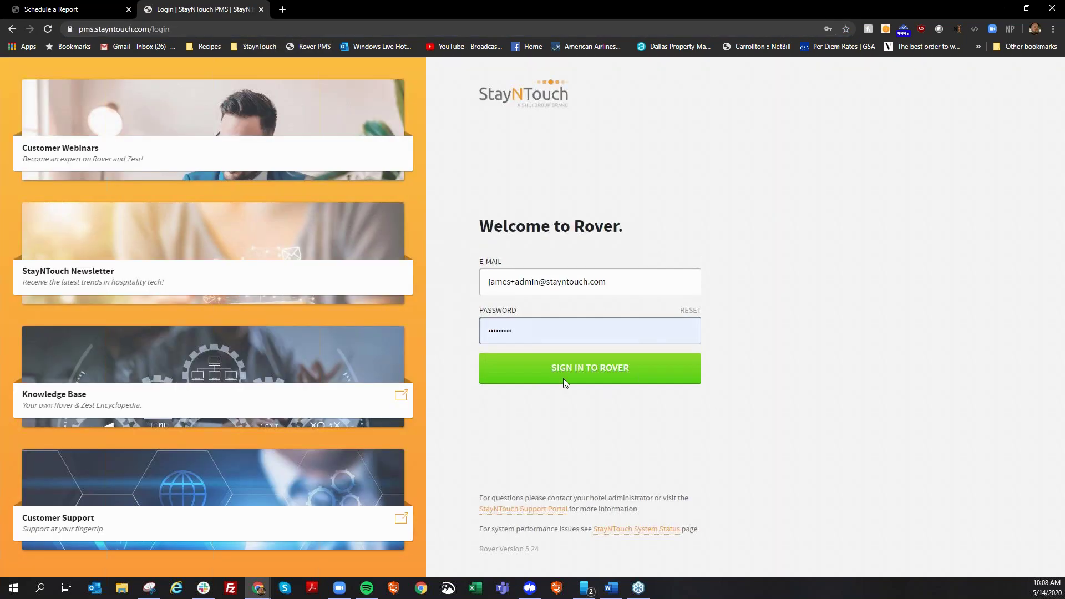
left_click(565, 382)
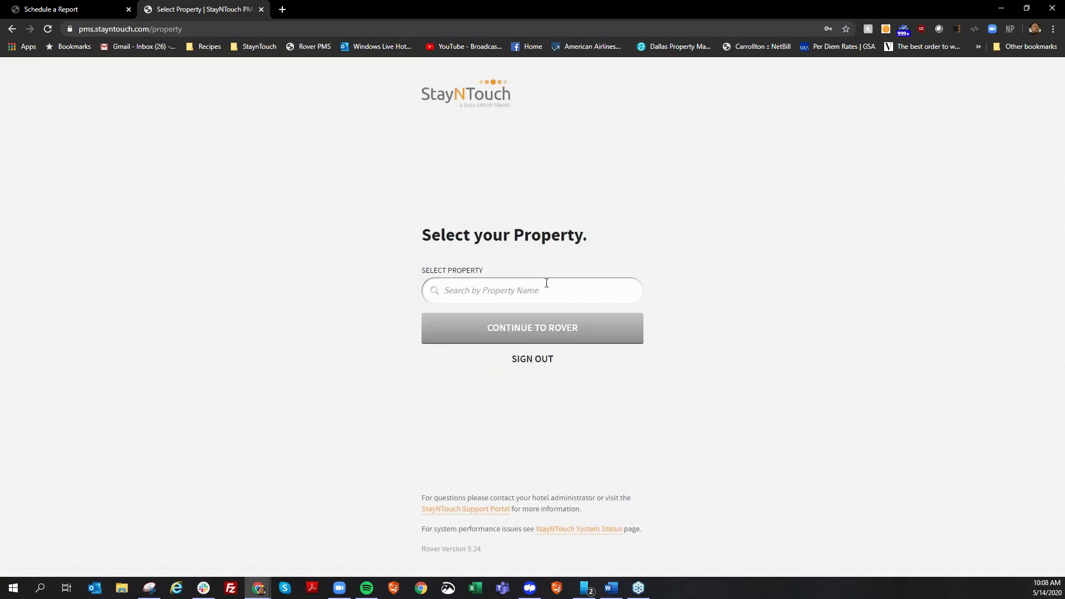
type("wexf")
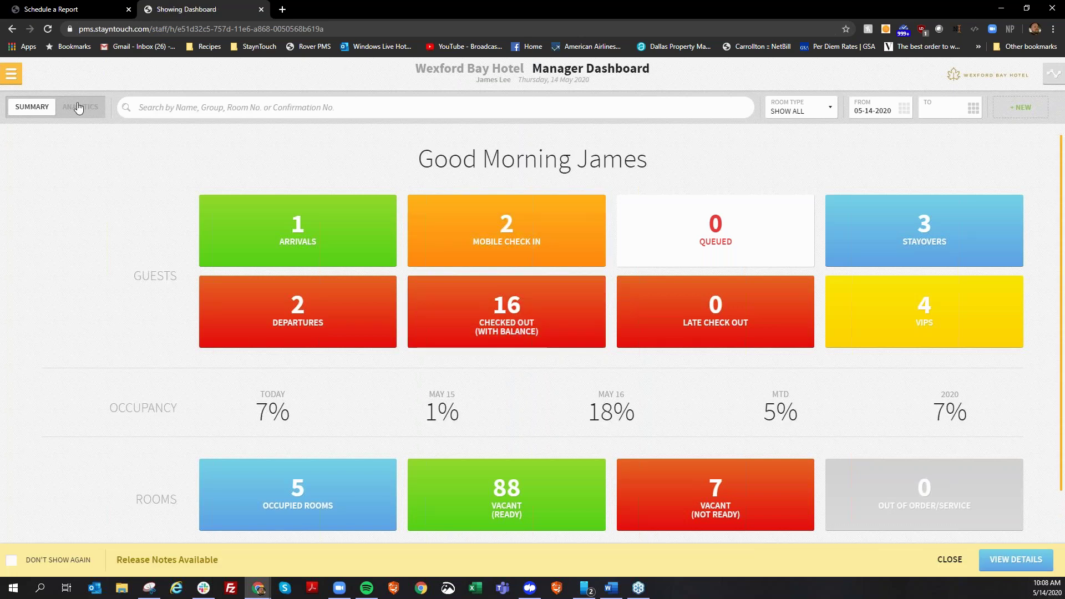
left_click(79, 108)
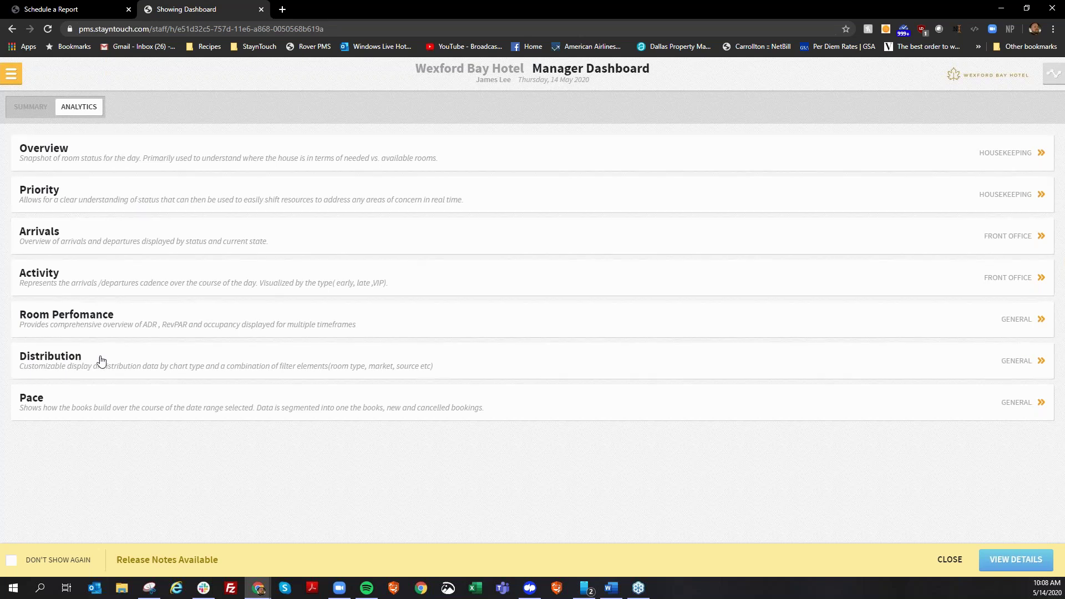
Add Transient, Retail Transient and Rack (11231) as market filters on the Distribution chart.
left_click(129, 366)
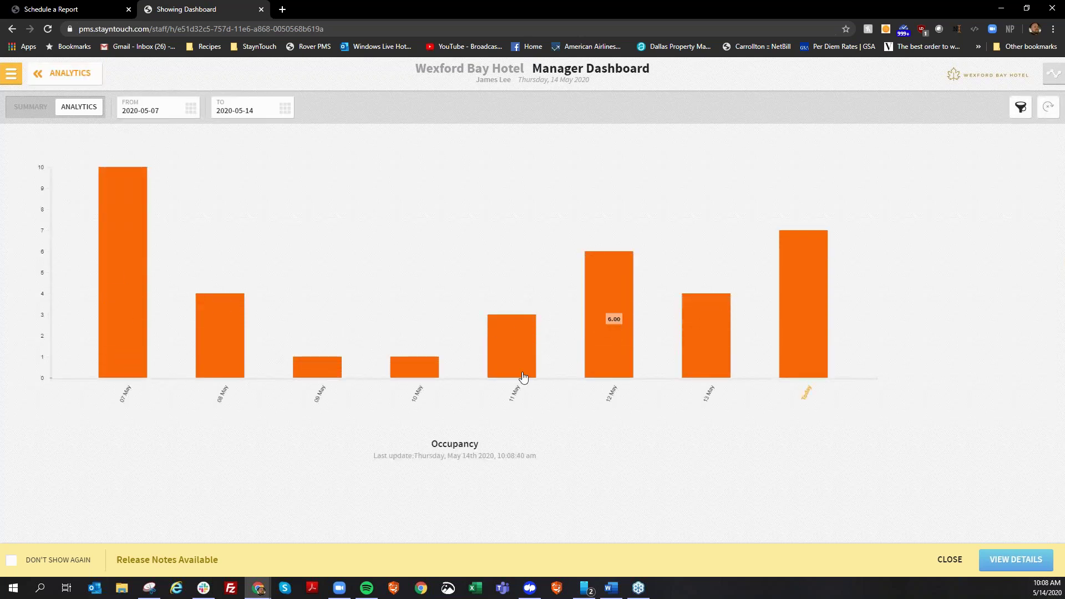
left_click(1020, 107)
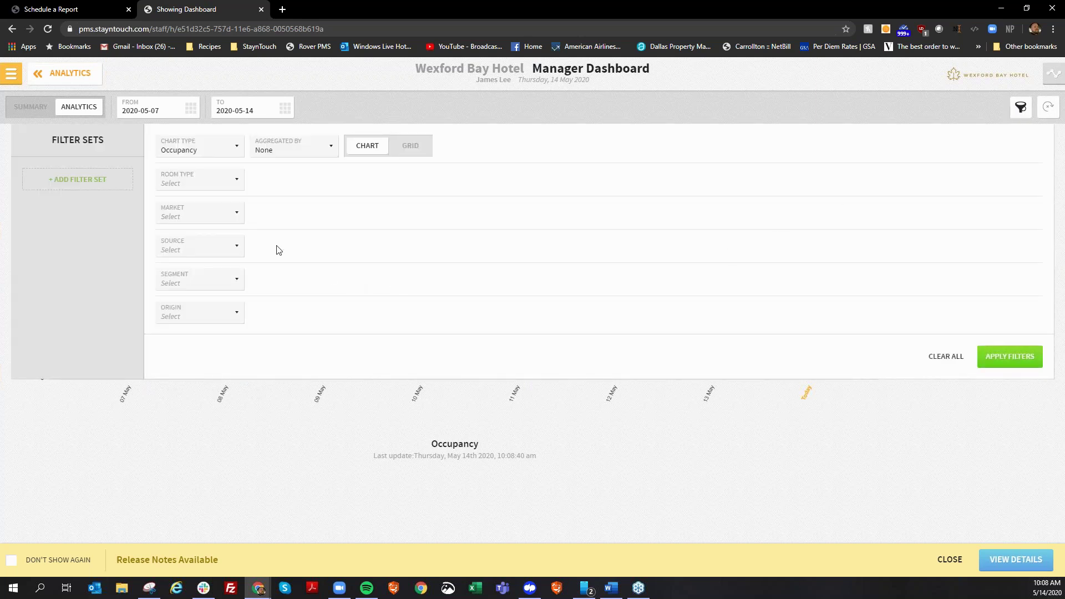
left_click(201, 219)
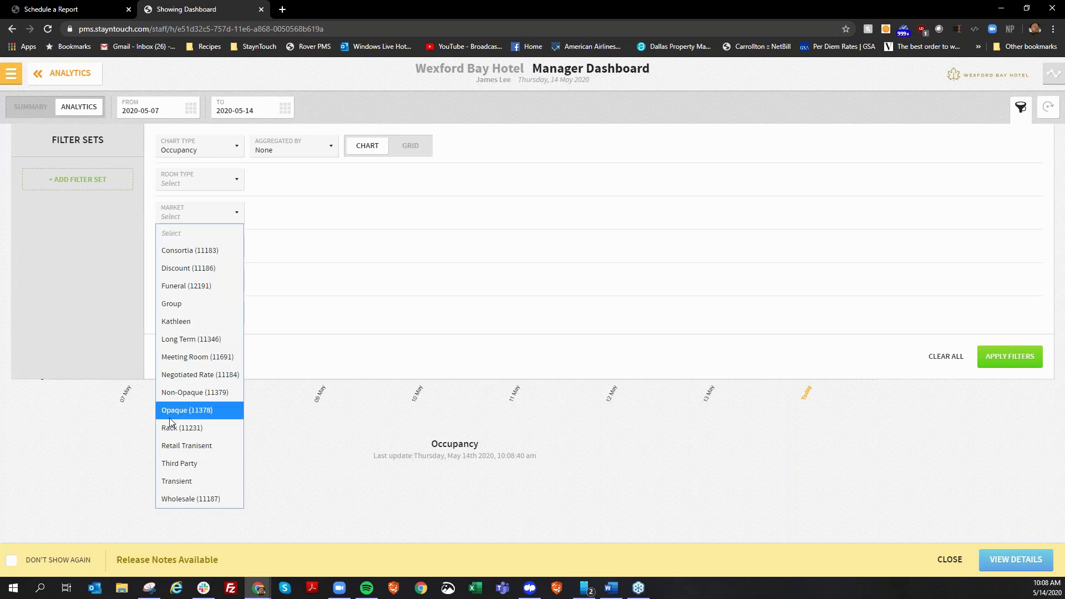
left_click(202, 481)
left_click(225, 214)
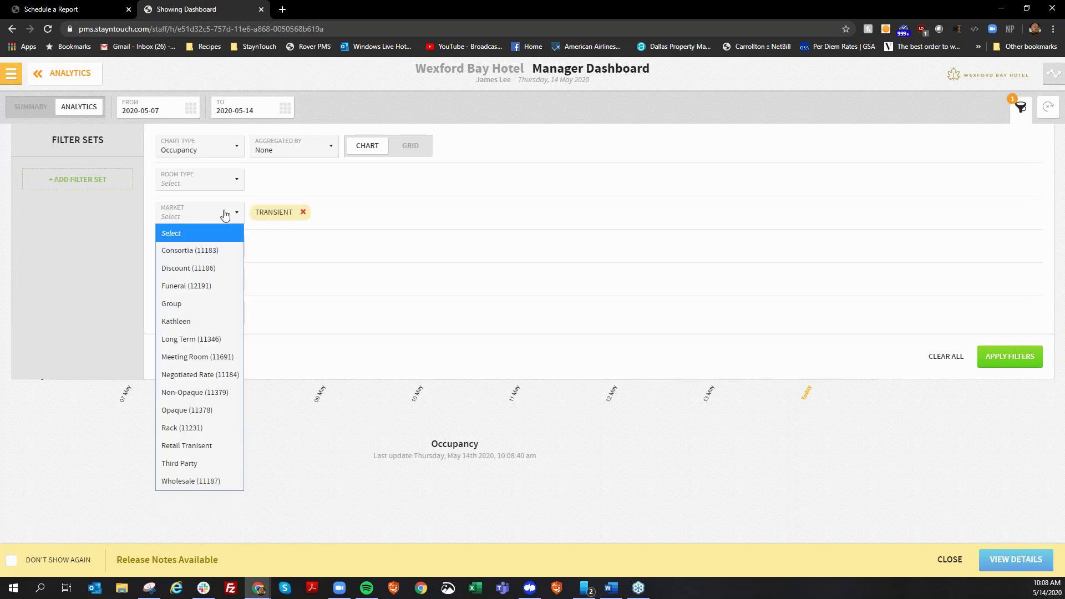
left_click(179, 447)
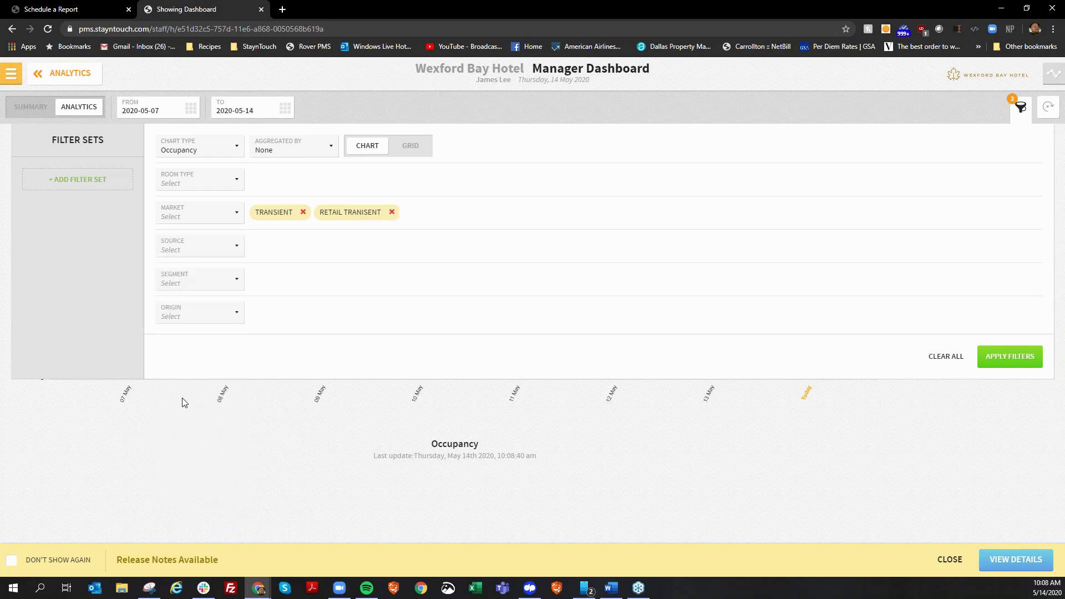
left_click(200, 213)
left_click(178, 428)
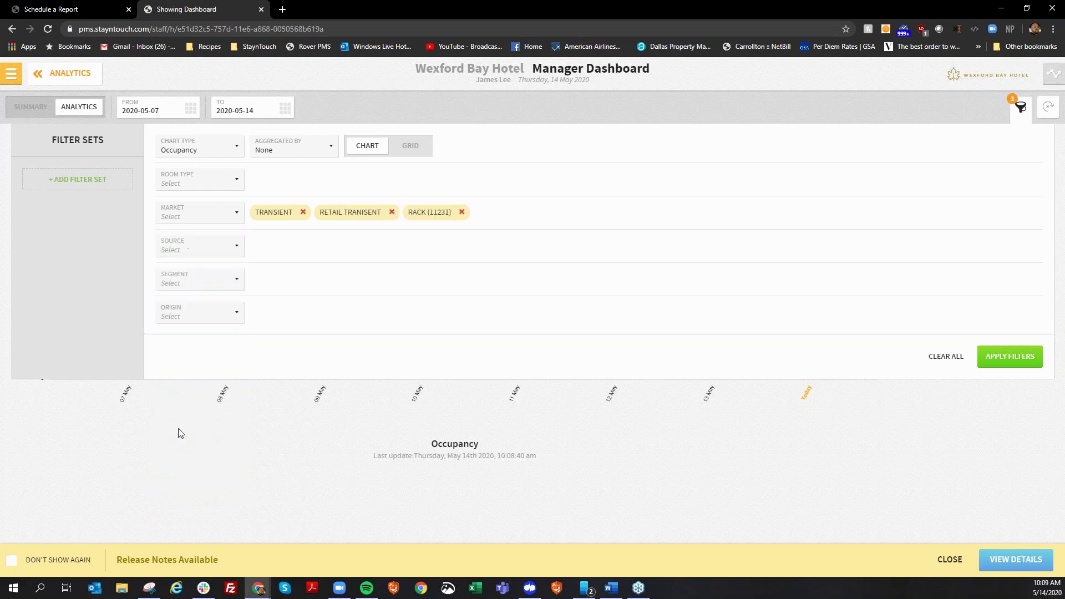
Save these filters as the TRANSIENT / RACK filter set and apply them to the chart.
left_click(89, 179)
left_click(200, 360)
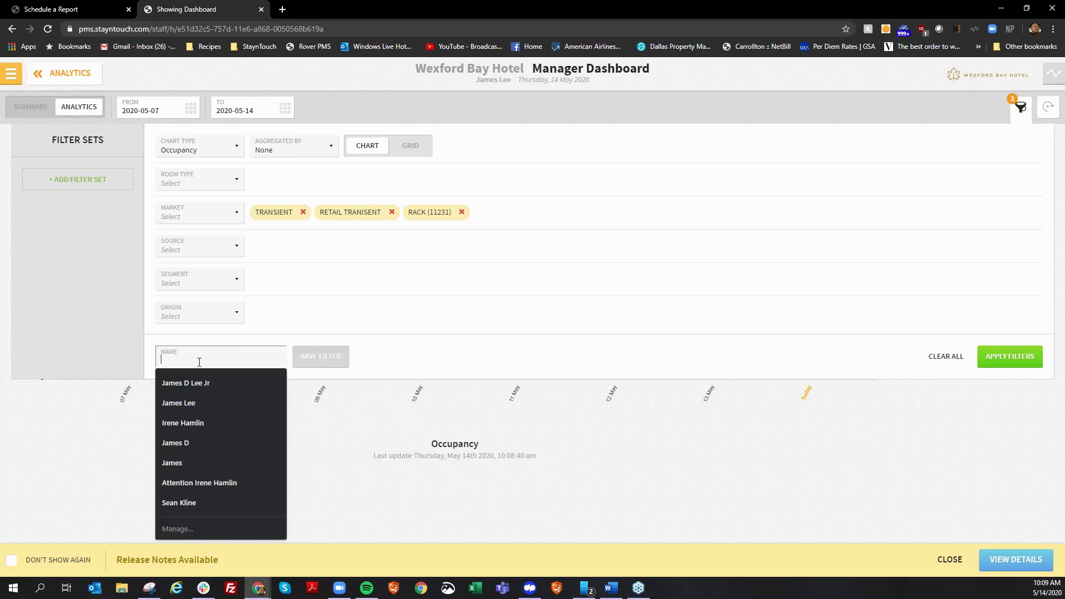
type("Transient / Rack")
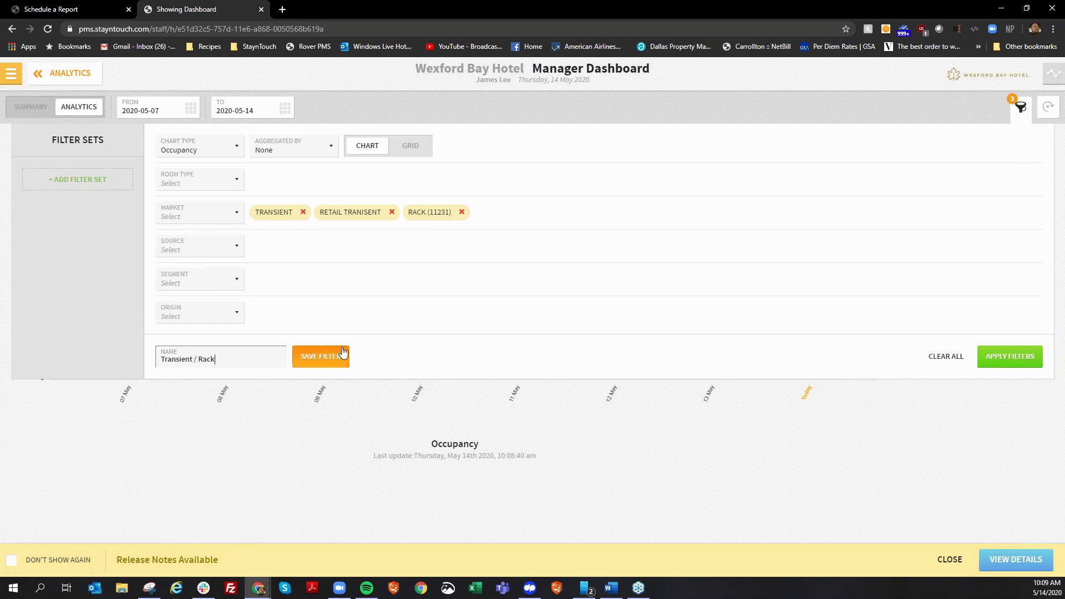
left_click(332, 356)
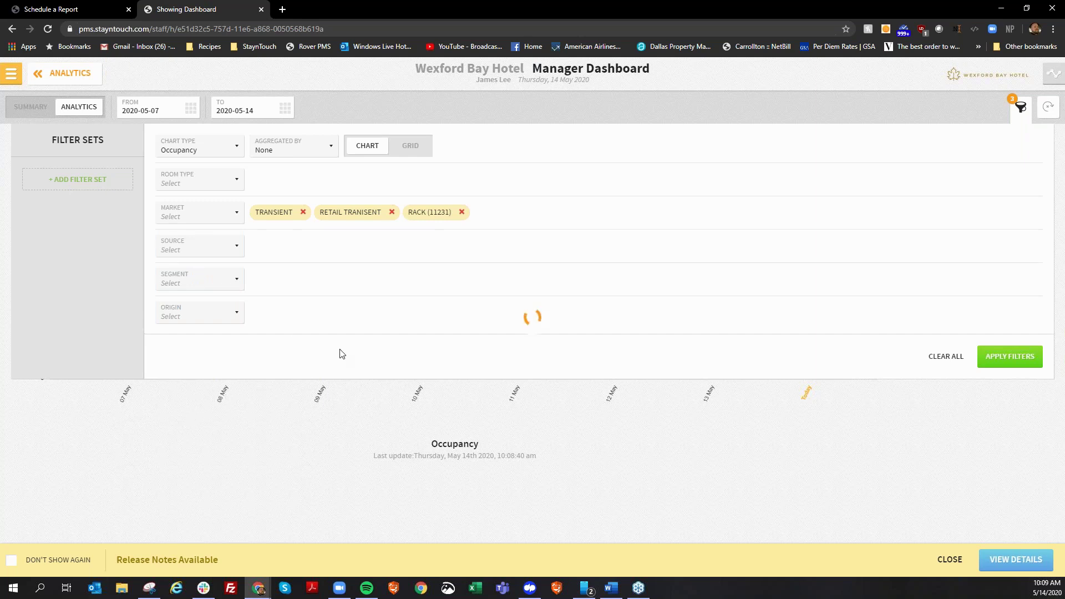
left_click(1005, 358)
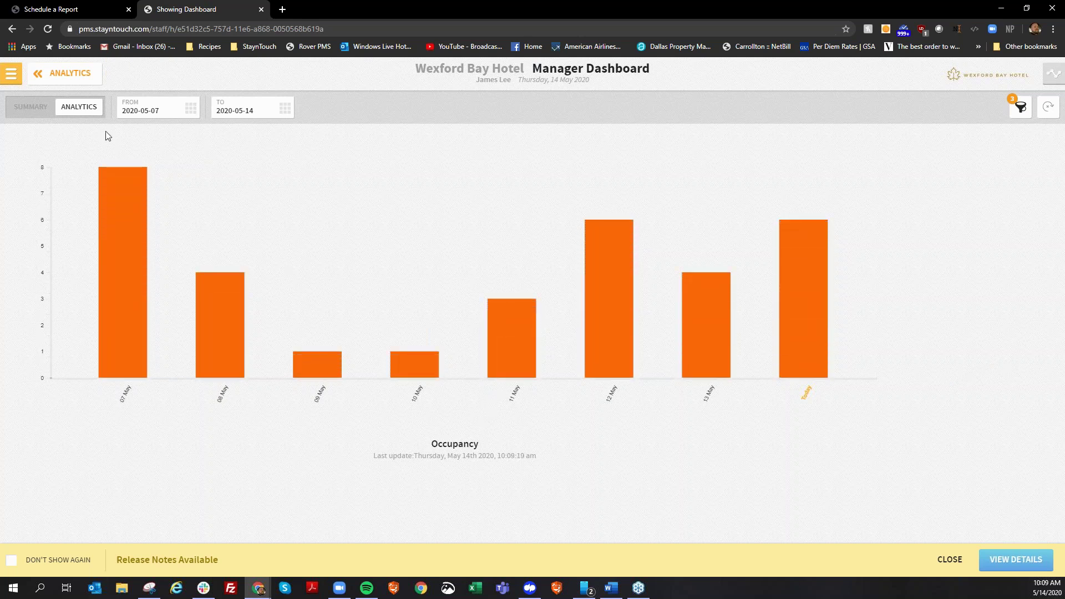
Leave the chart and get back to the Analytics dashboard list.
left_click(56, 86)
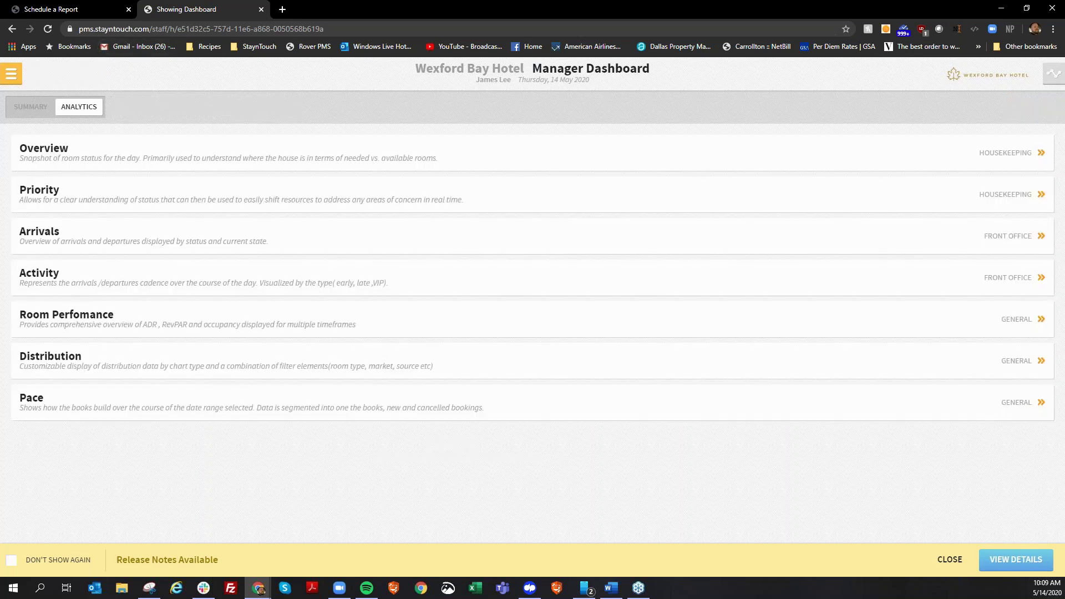
left_click(12, 79)
left_click(14, 81)
left_click(49, 109)
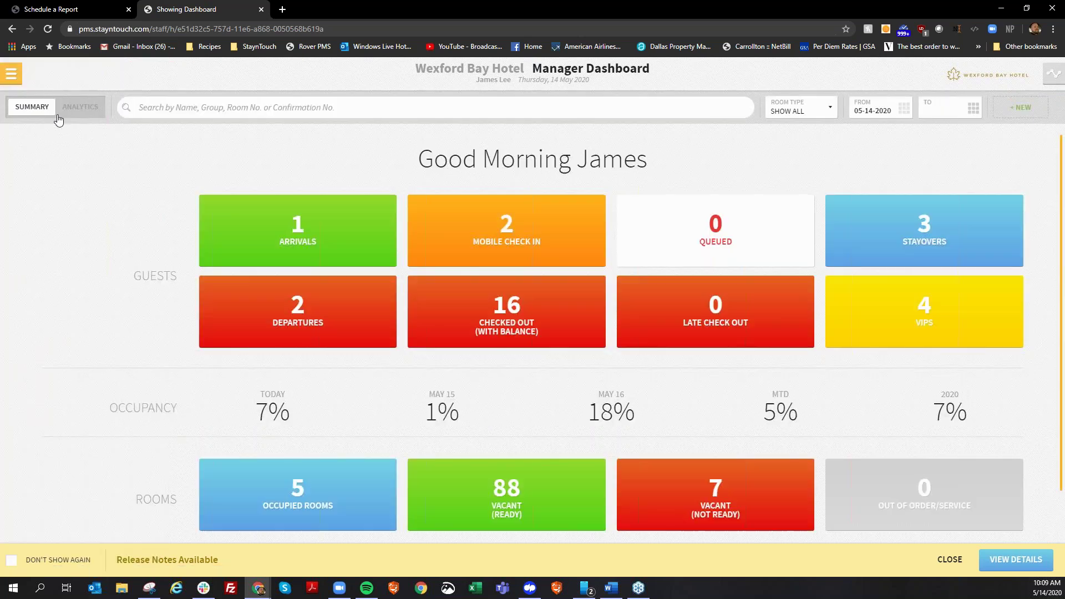
left_click(71, 108)
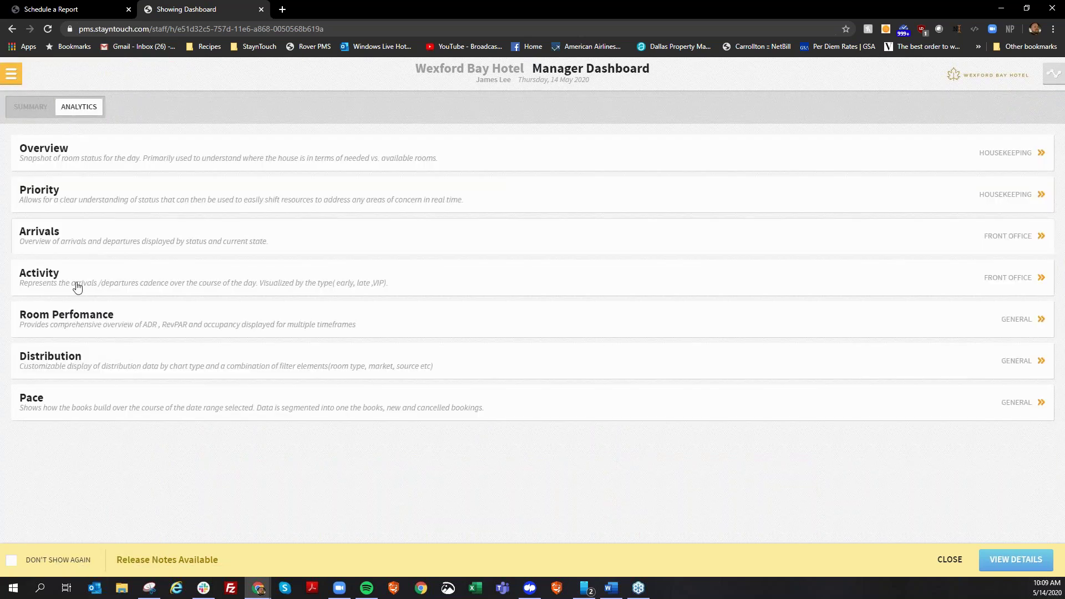
Load the TRANSIENT / RACK filter set on the Distribution chart, apply it, and return to Analytics.
left_click(83, 359)
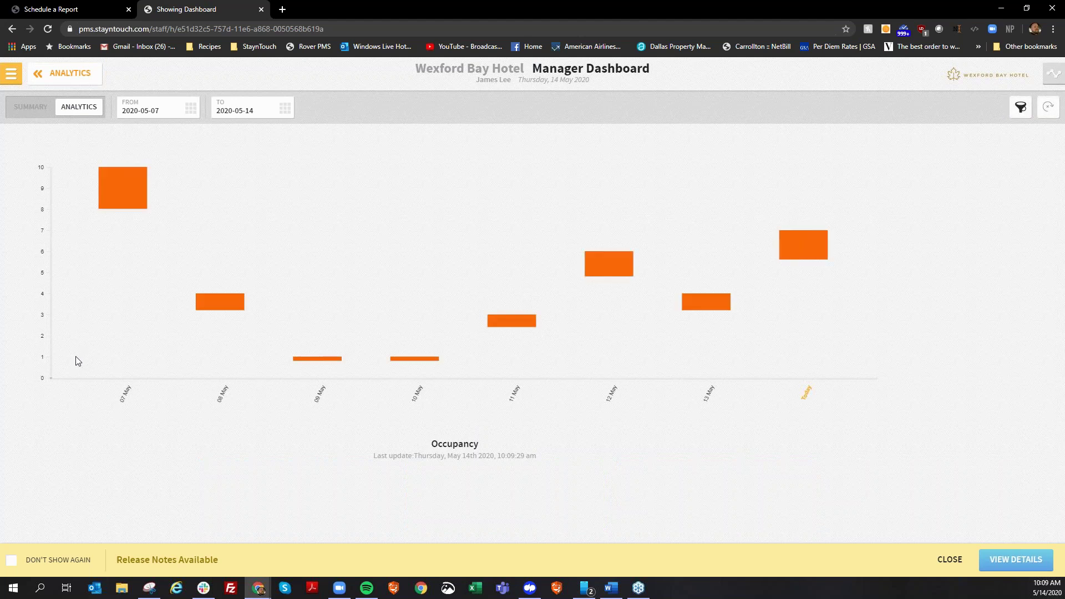
left_click(1020, 118)
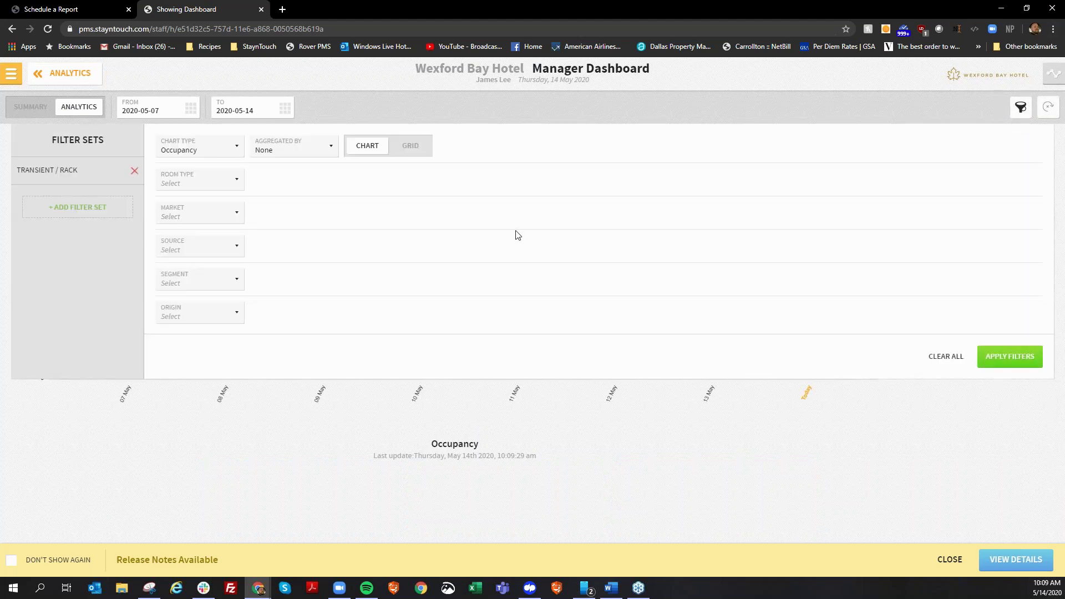
left_click(70, 177)
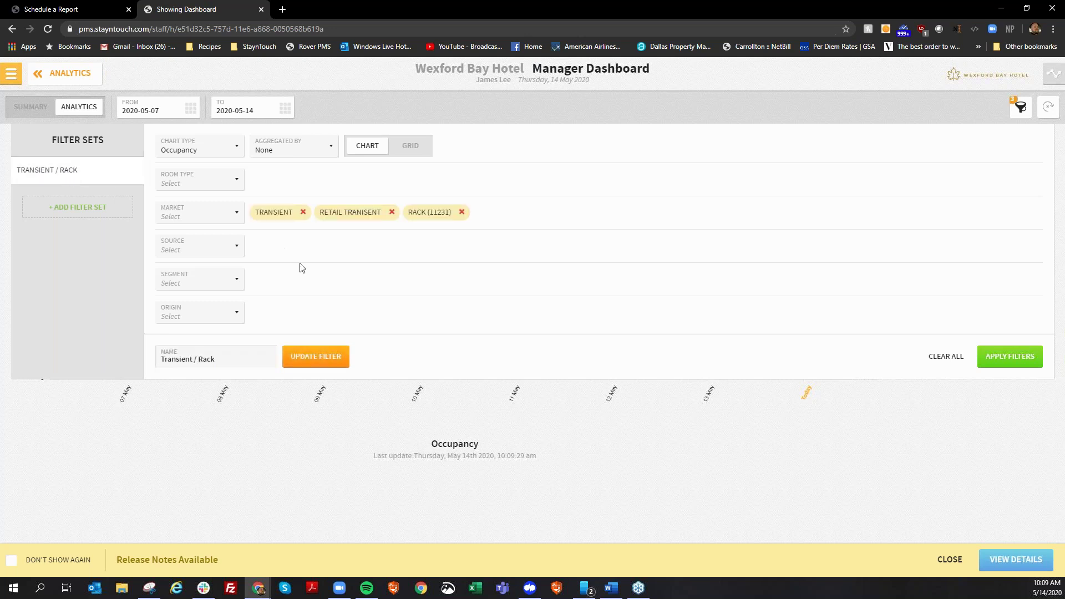
left_click(992, 362)
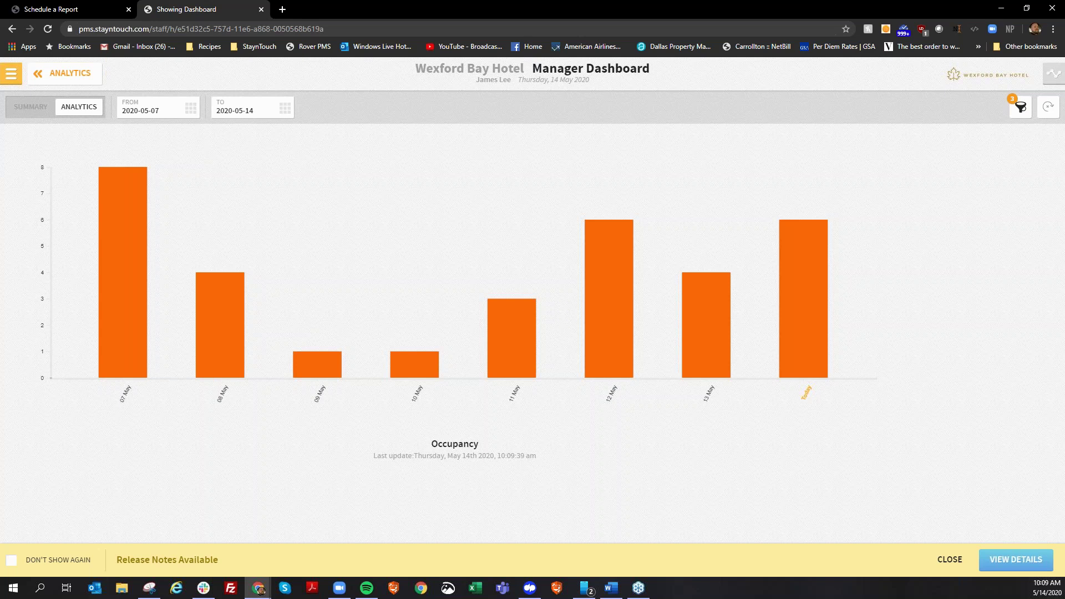
left_click(72, 81)
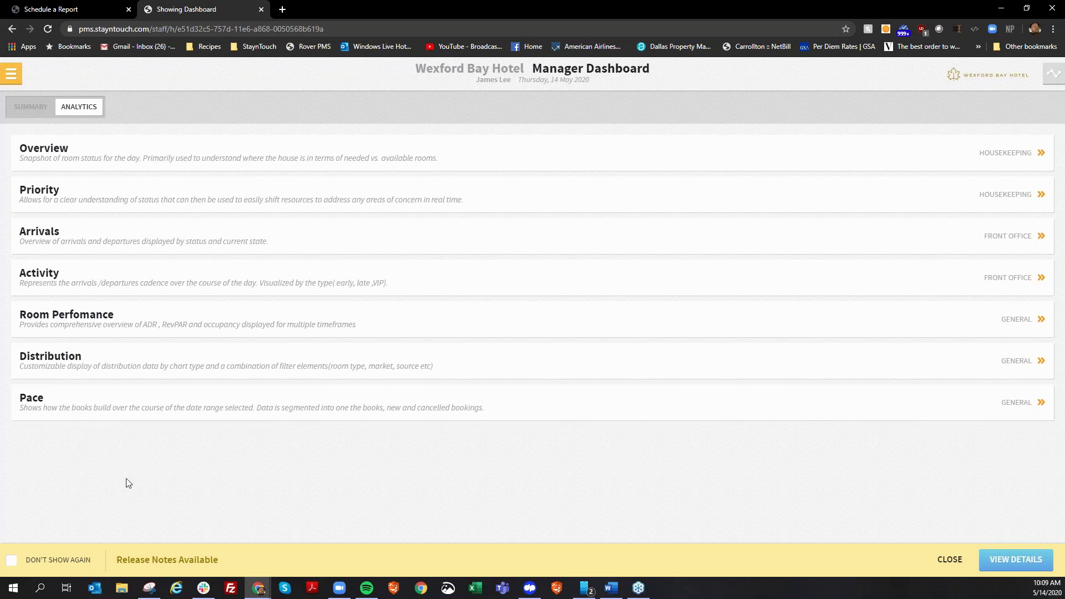
Go from Schedule a Report to hotel admin Hotel & Staff > Settings & Parameters for The James Hotel NYC.
left_click(49, 10)
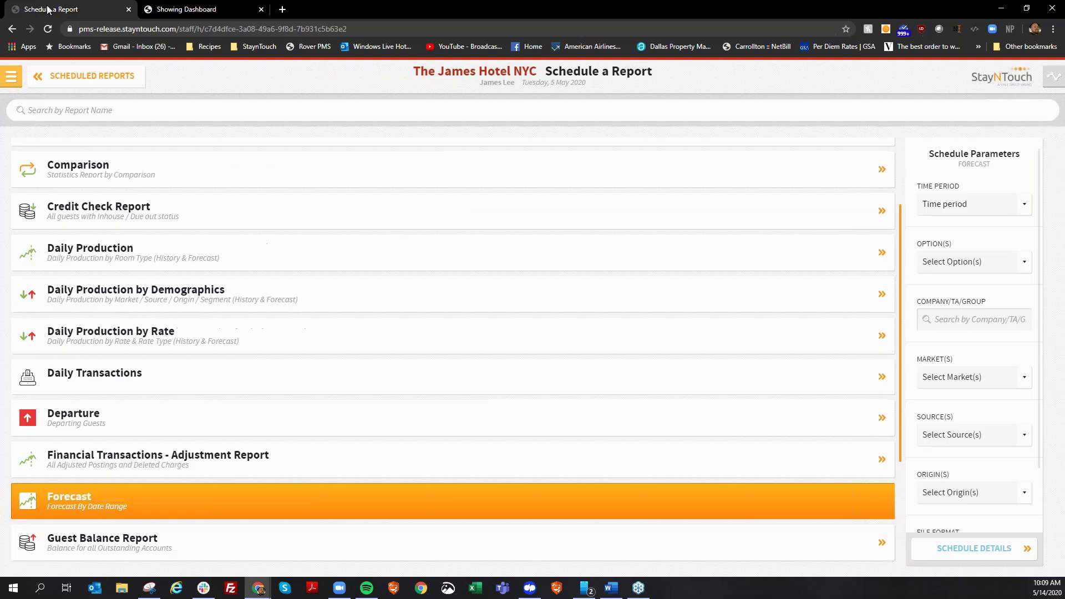
left_click(43, 81)
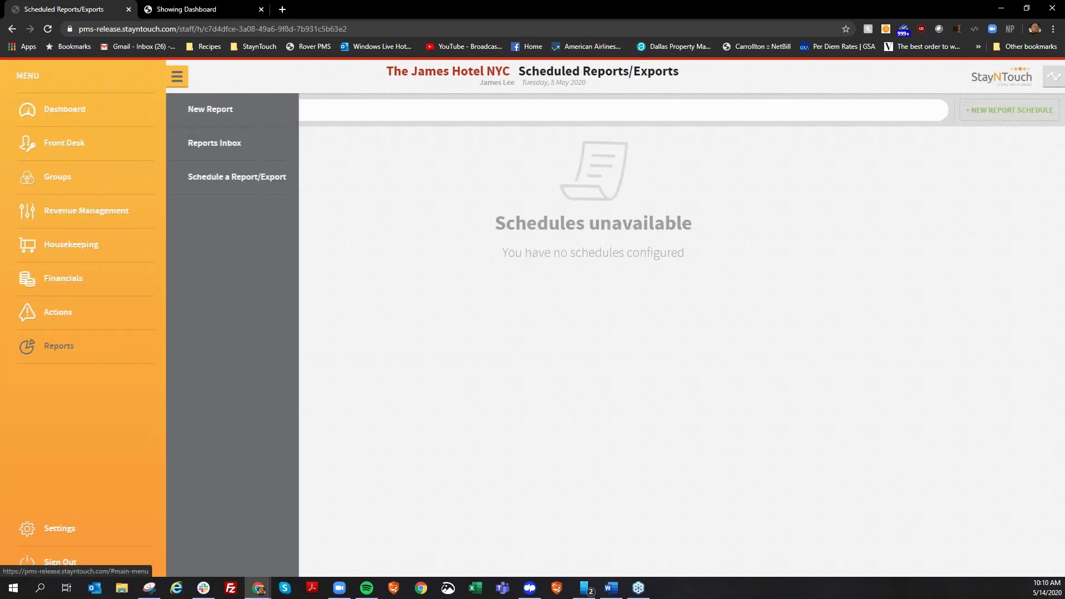
left_click(95, 527)
left_click(227, 149)
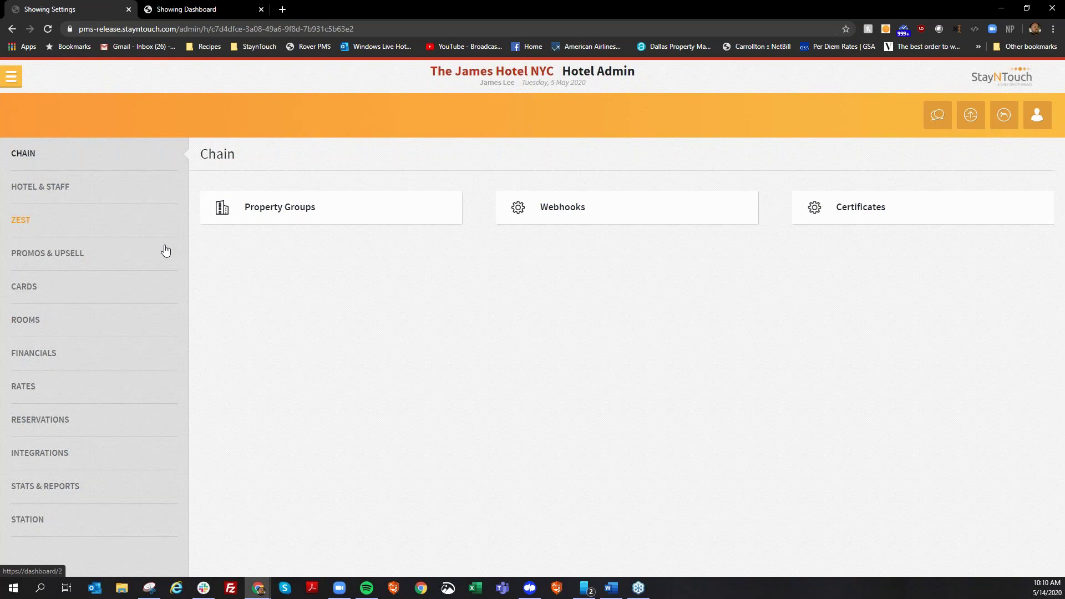
left_click(126, 189)
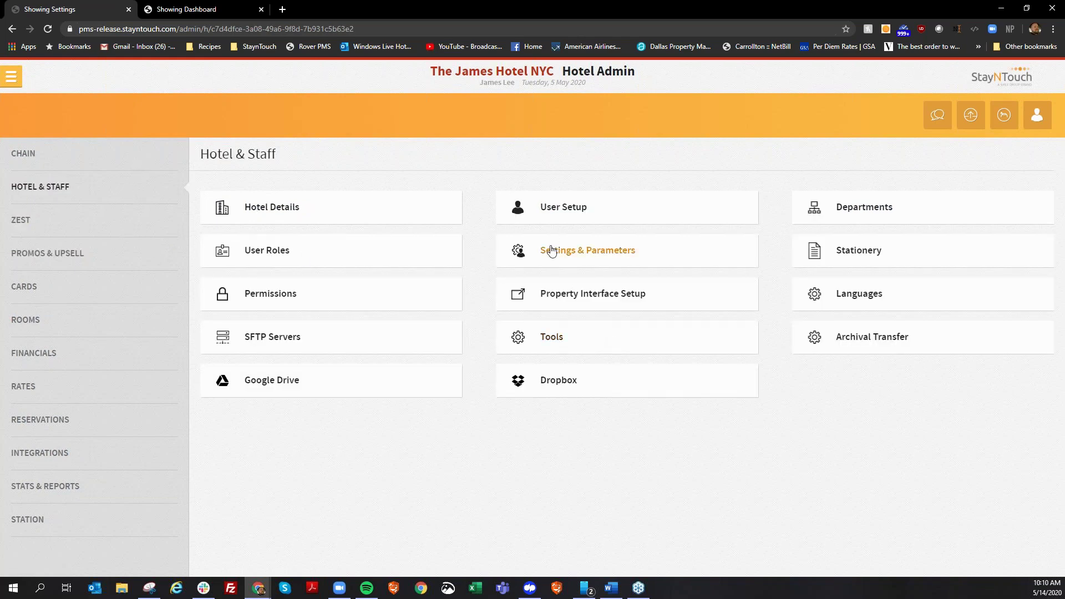
left_click(548, 254)
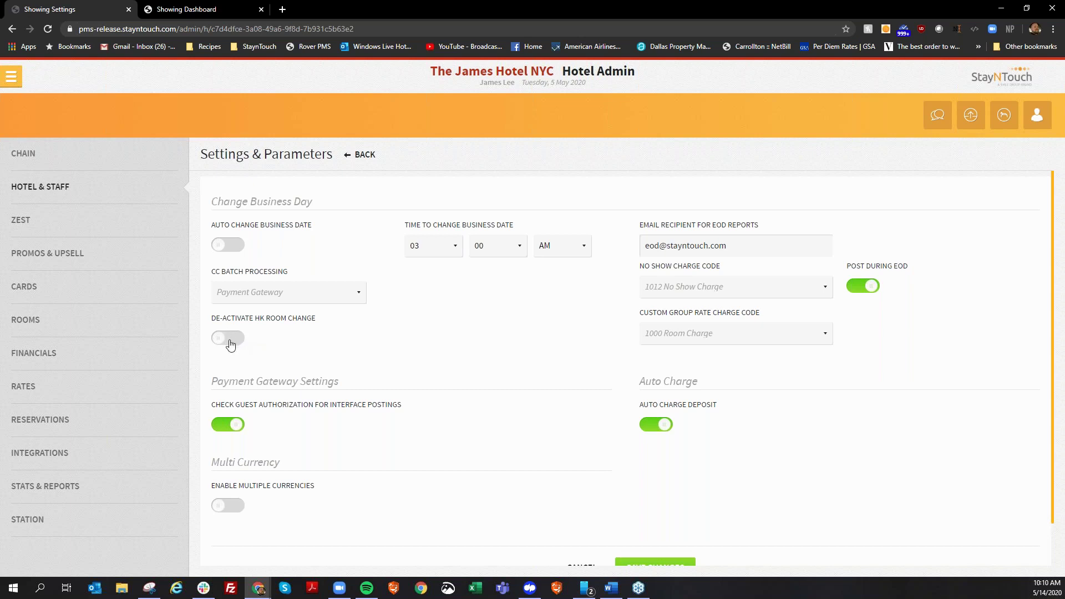
Open Rooms > Task Management and view the work types, task list and employee working shifts.
left_click(76, 319)
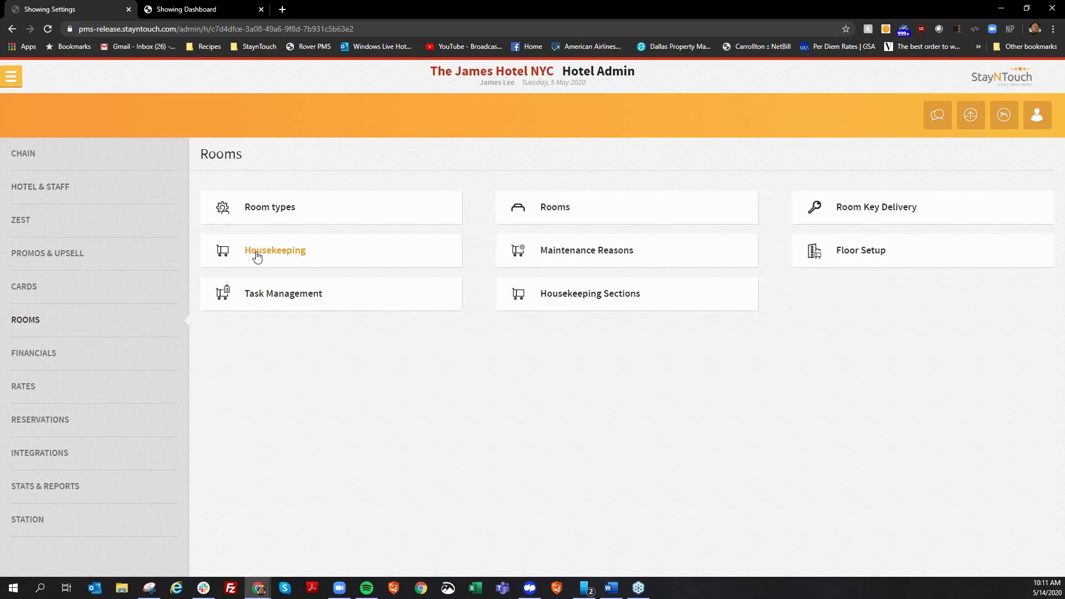
left_click(265, 297)
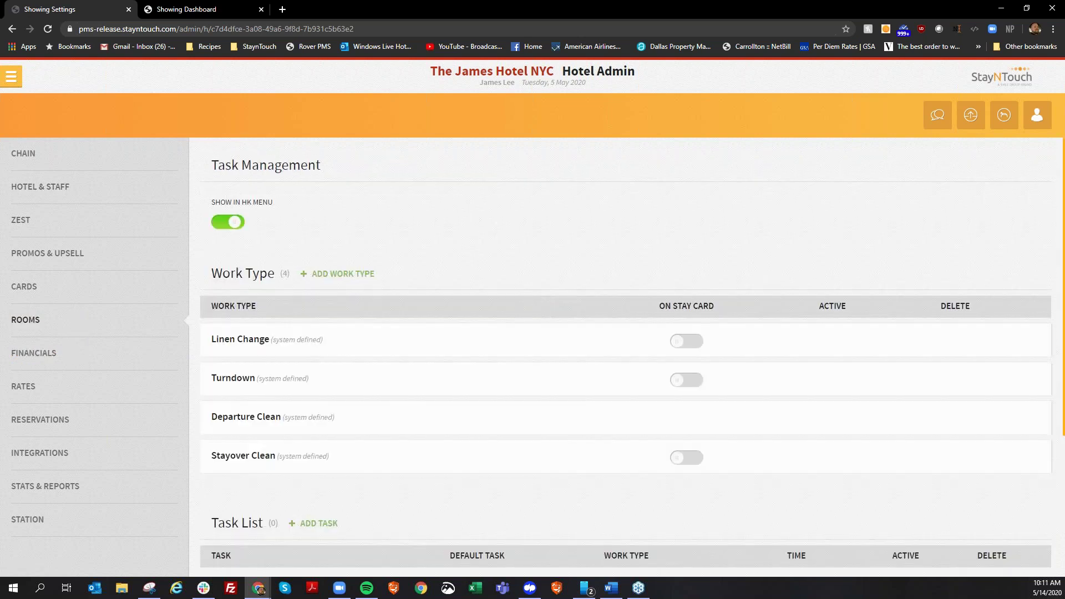
scroll(557, 507, "down", 3)
scroll(673, 363, "up", 3)
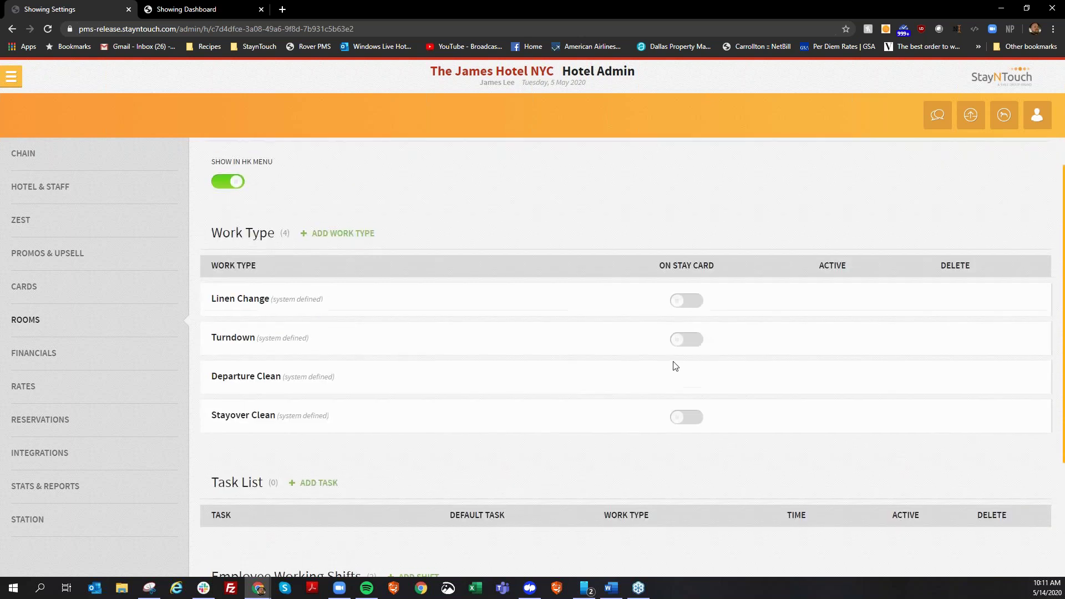
scroll(656, 481, "down", 3)
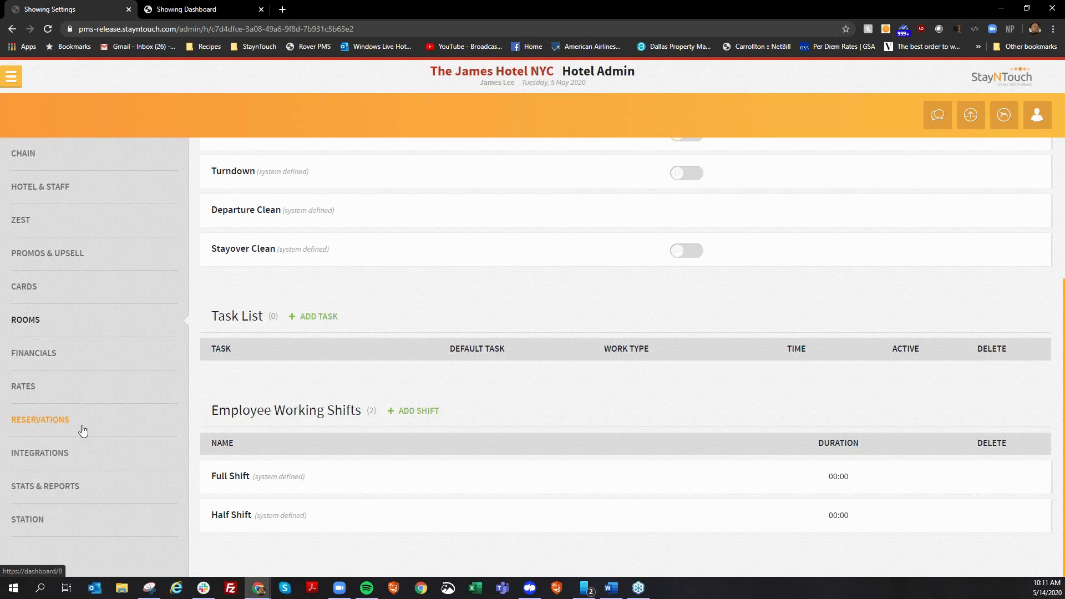
Search the Financials charge codes for '81100' and open charge code 8100.
left_click(103, 355)
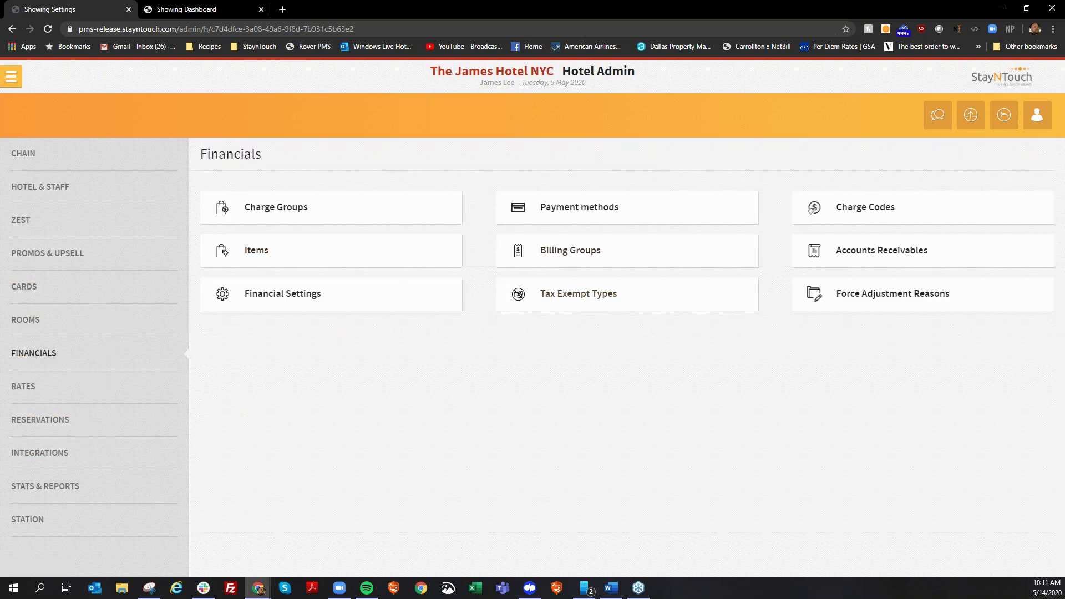
left_click(850, 222)
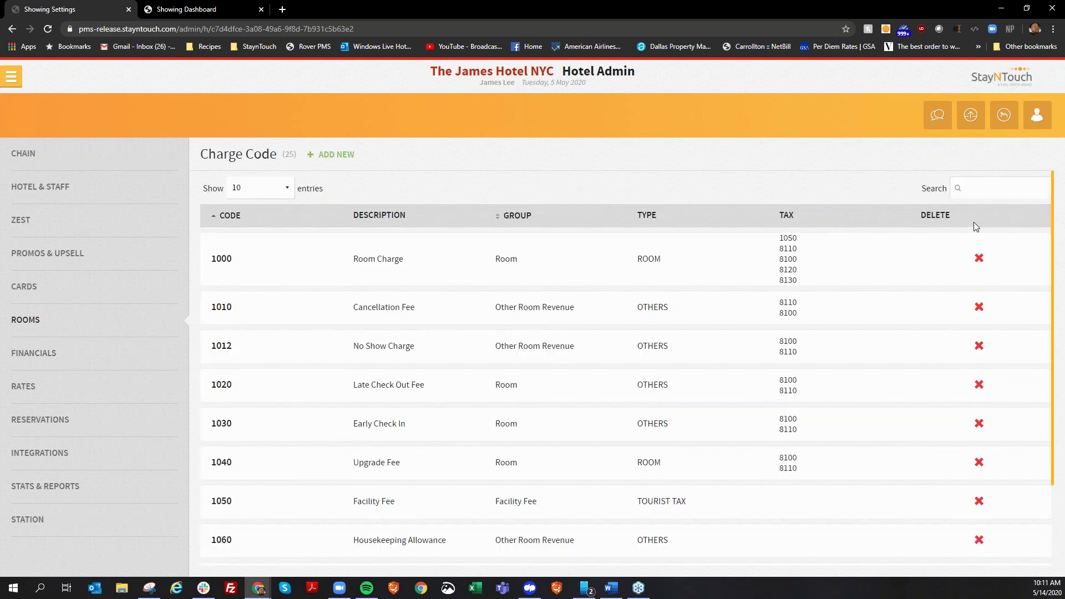
left_click(998, 190)
type("81")
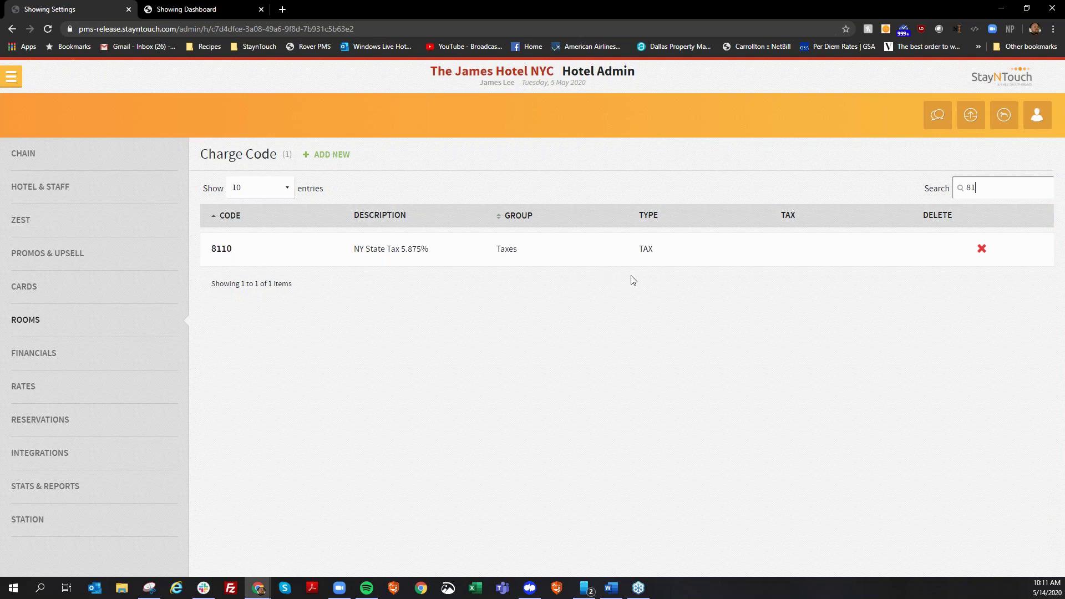
type("100")
left_click(253, 250)
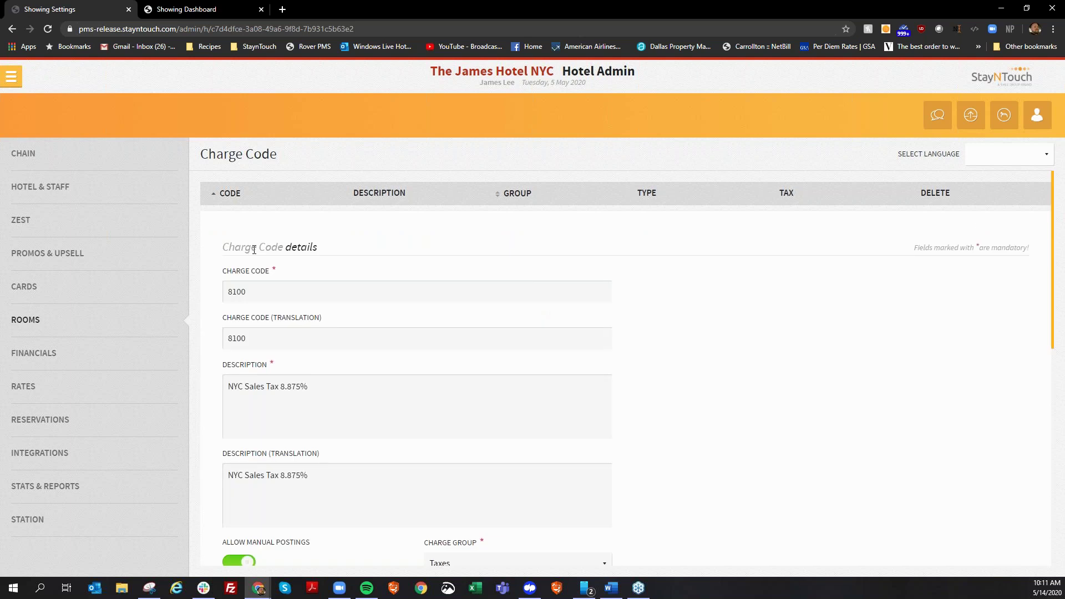
scroll(326, 425, "down", 10)
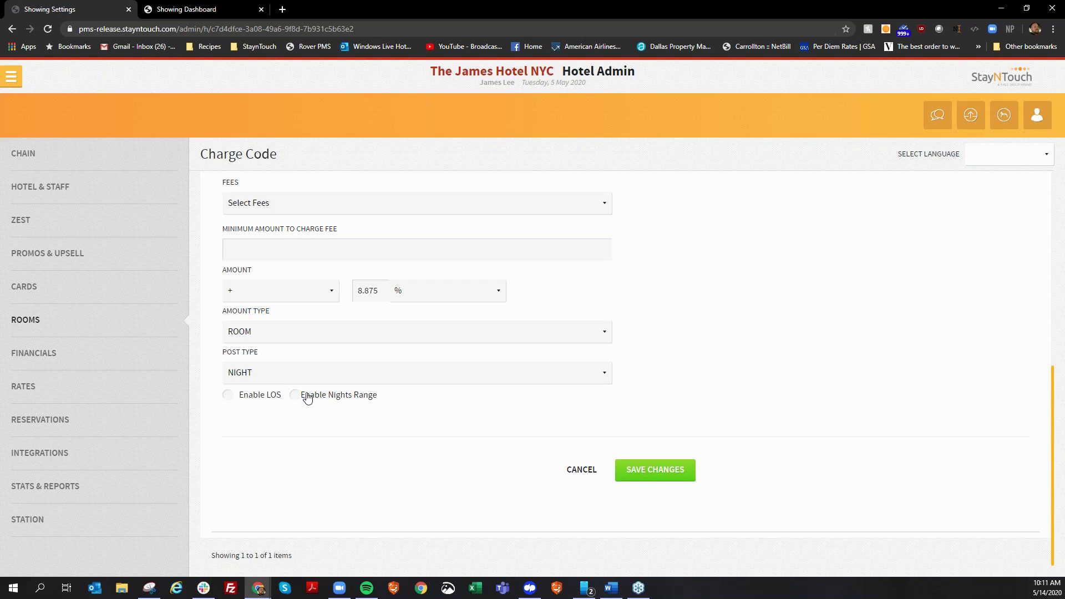
Add a 30 to 365 nights-range tax rule to charge code 8100 and save it.
left_click(294, 395)
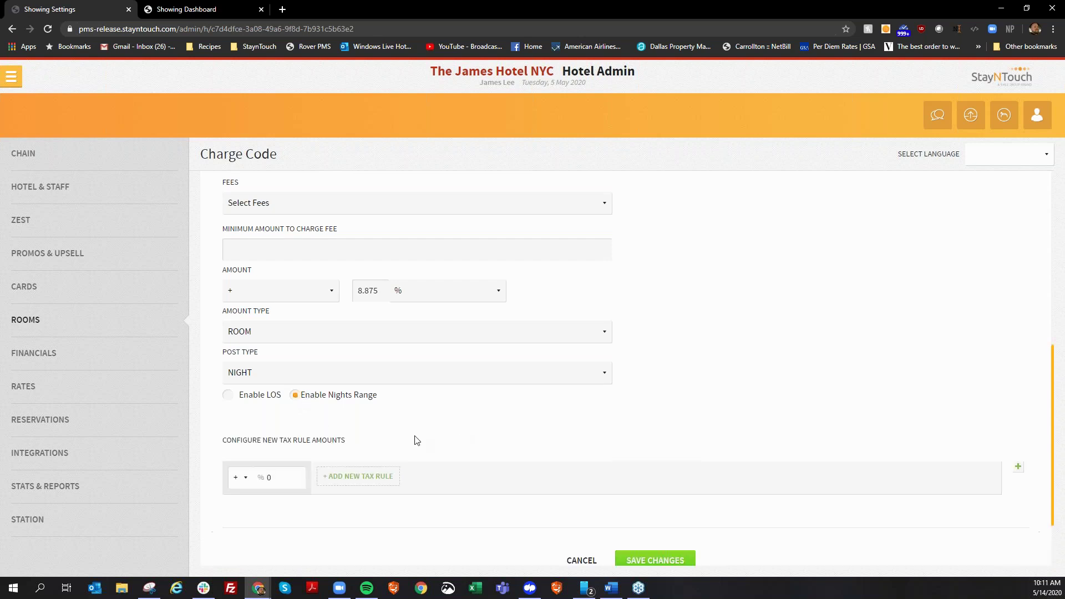
left_click(339, 478)
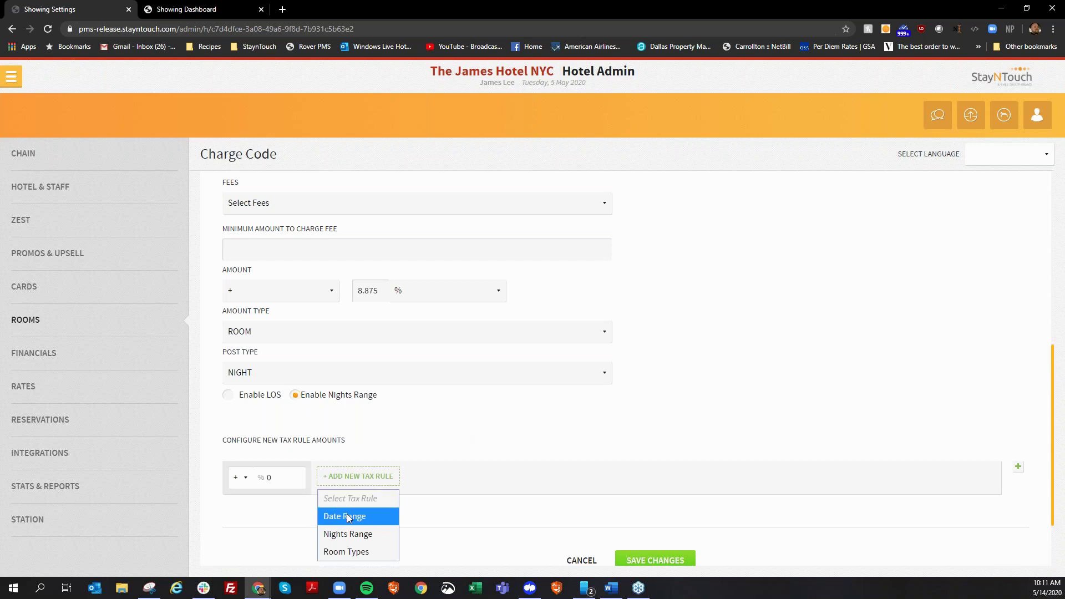
left_click(349, 533)
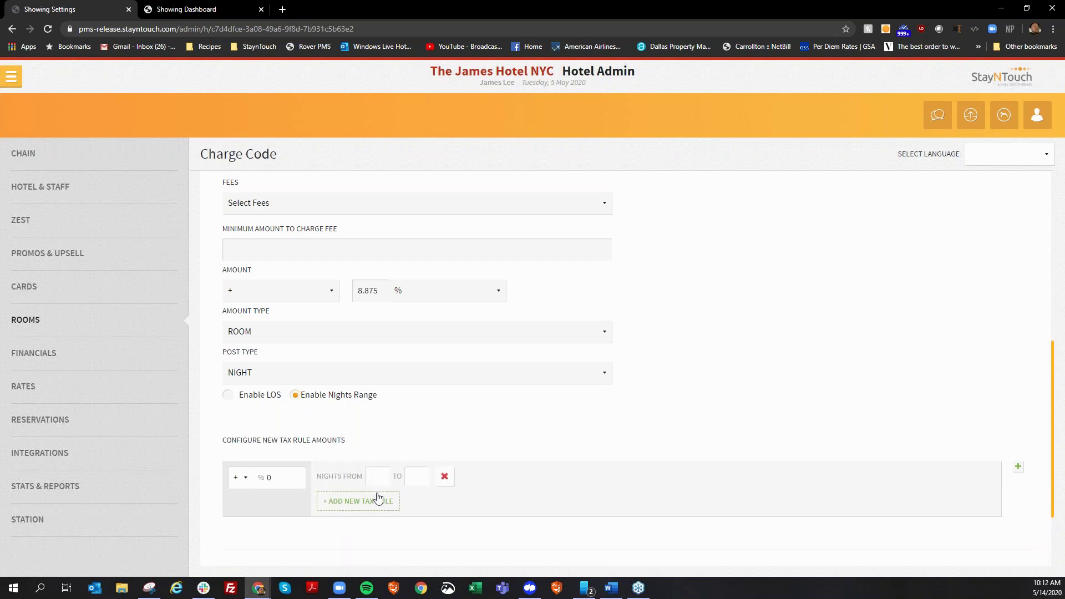
left_click(375, 476)
type("30")
key("Tab")
type("365")
key("Tab")
scroll(397, 518, "down", 2)
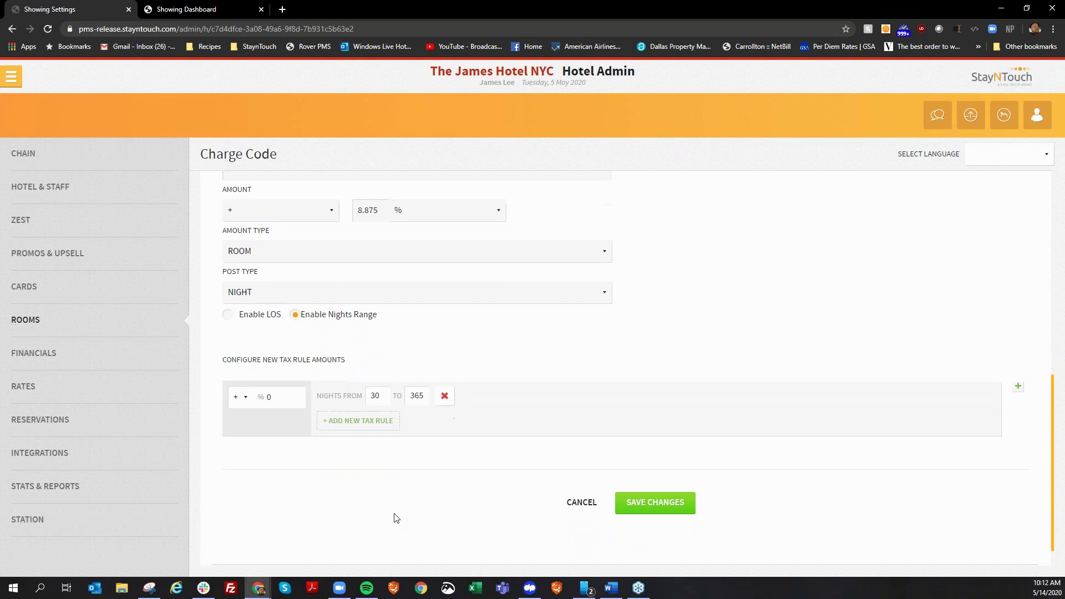
left_click(671, 470)
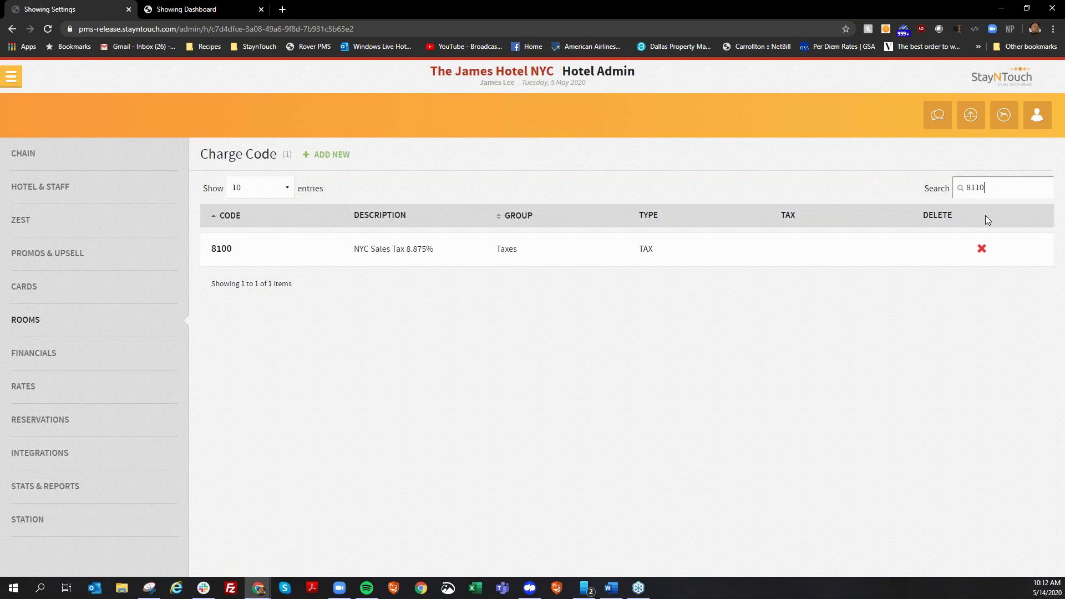
Give charge code 8110 (NY State Tax 5.875%) a 30 to 365 nights-range tax rule and save.
left_click(251, 249)
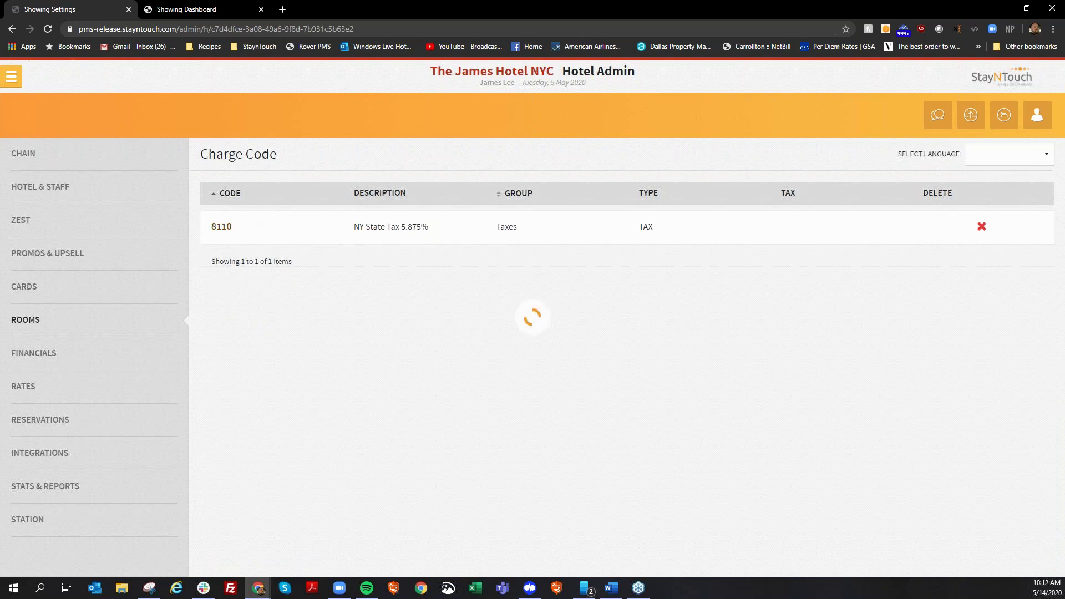
scroll(413, 429, "down", 8)
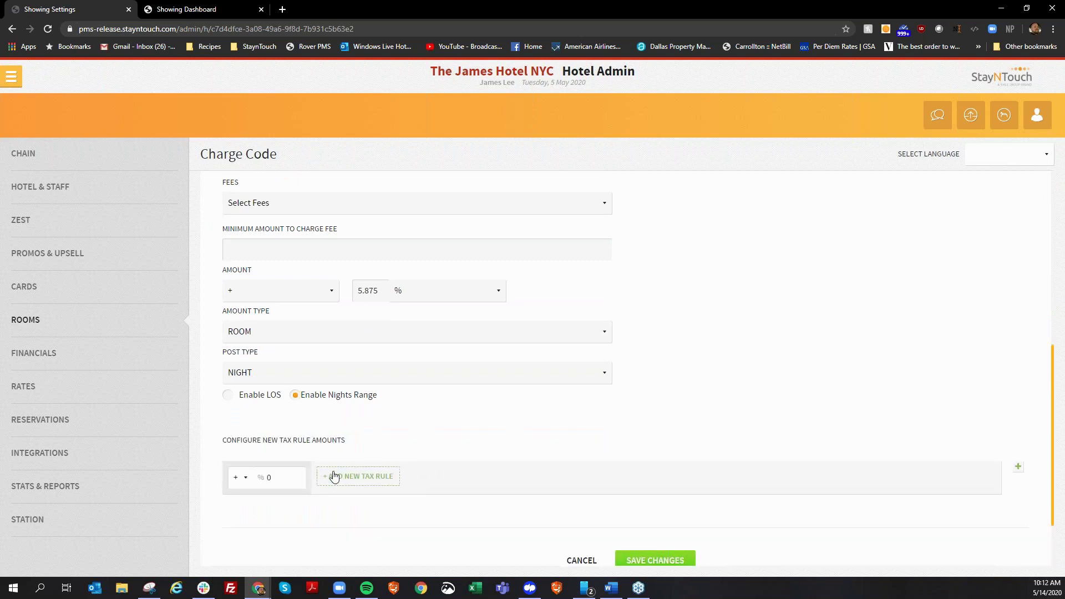
left_click(337, 477)
left_click(368, 533)
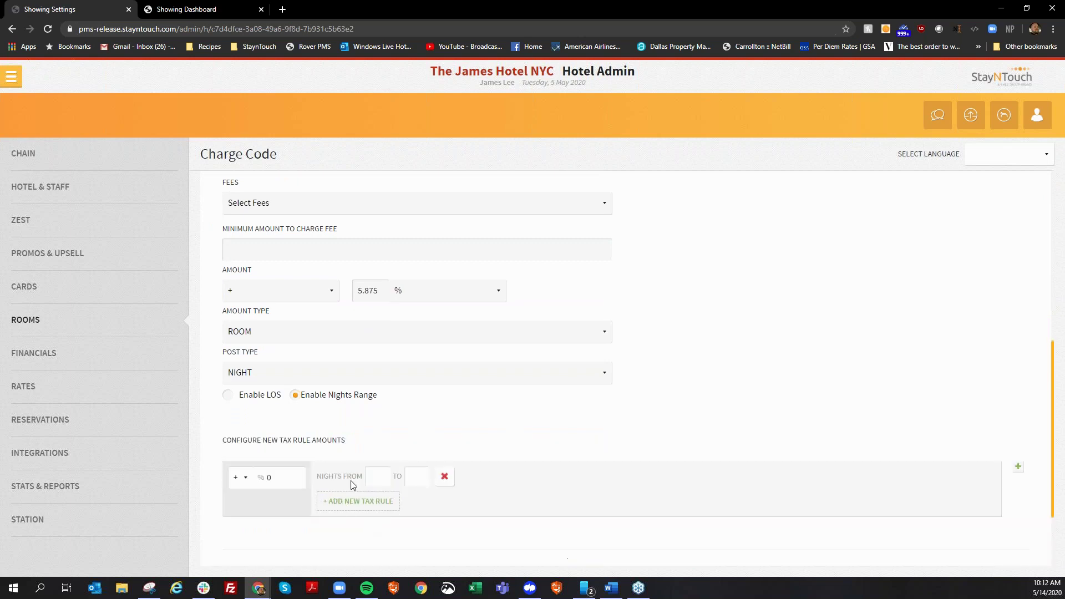
left_click(377, 481)
type("30")
key("Tab")
type("365")
scroll(953, 385, "down", 3)
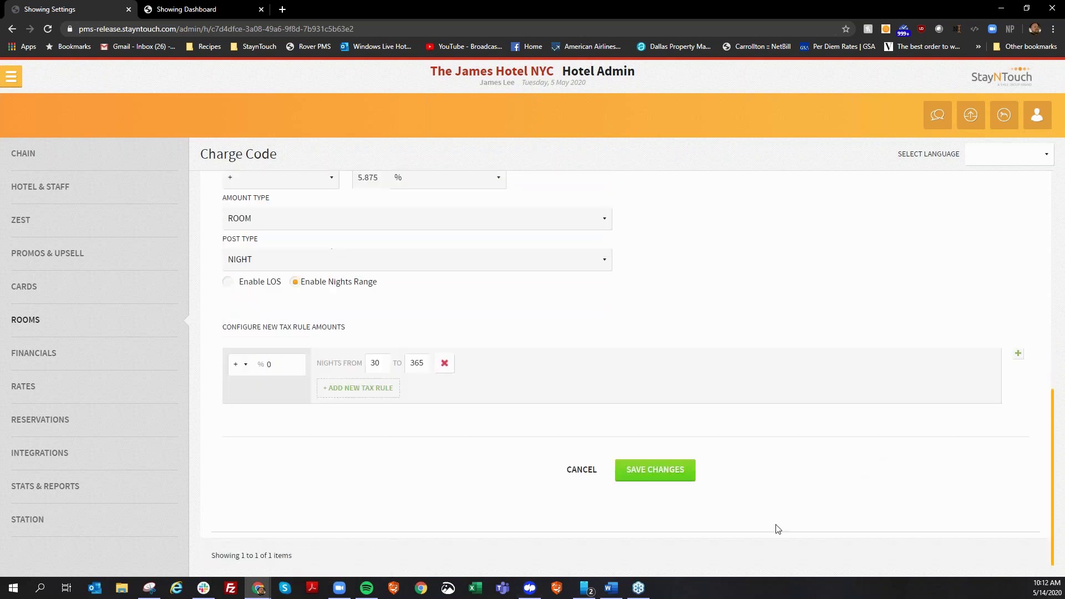
left_click(681, 478)
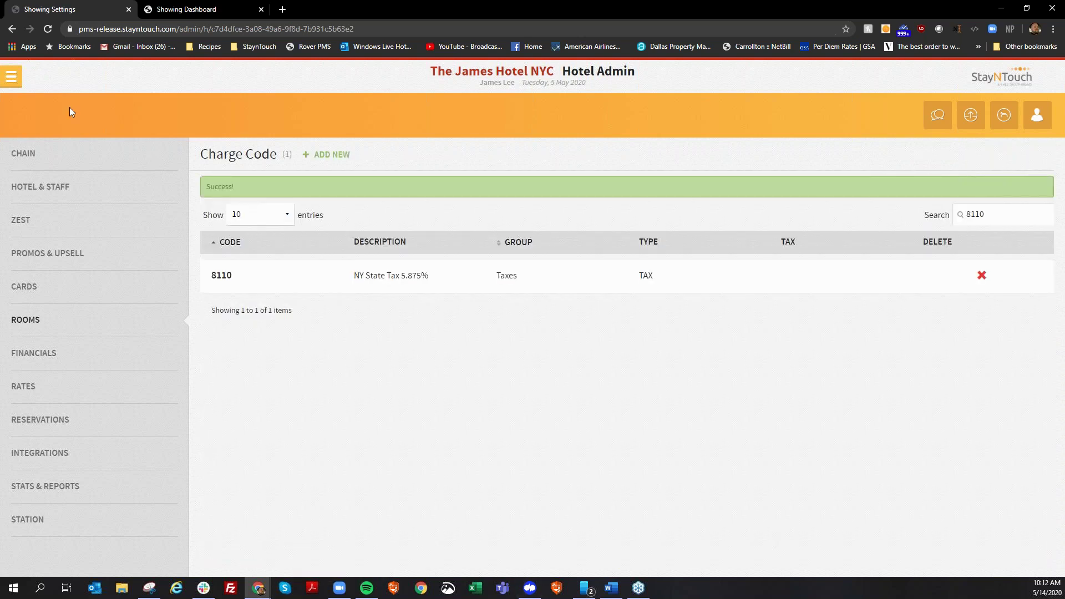
Open the 35-night arrival's Guest Bill from the dashboard and select the Pro Forma Invoice bill layout.
left_click(13, 77)
left_click(49, 111)
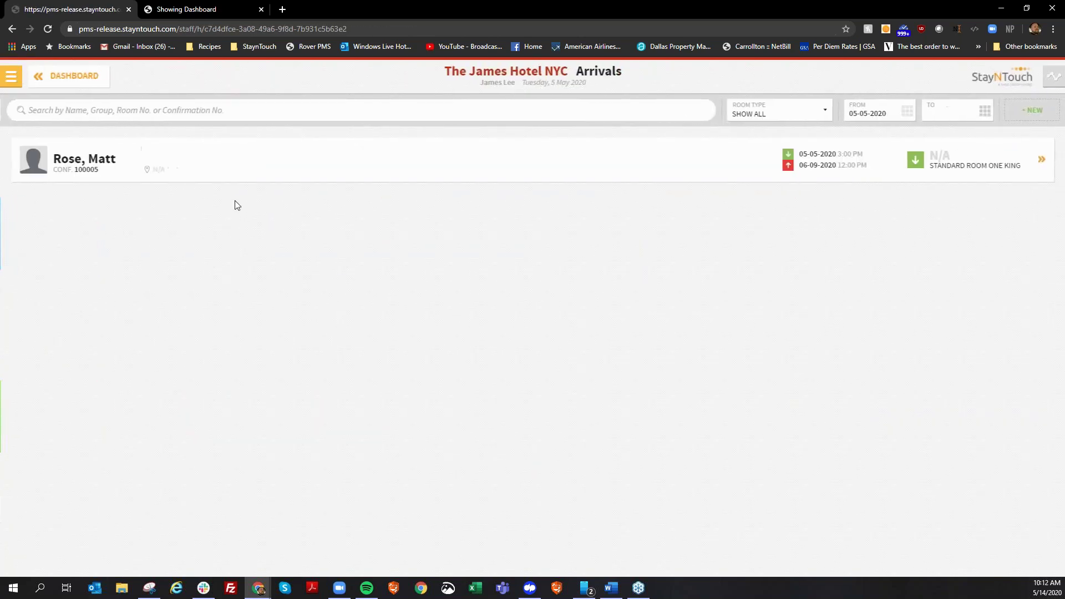
left_click(245, 161)
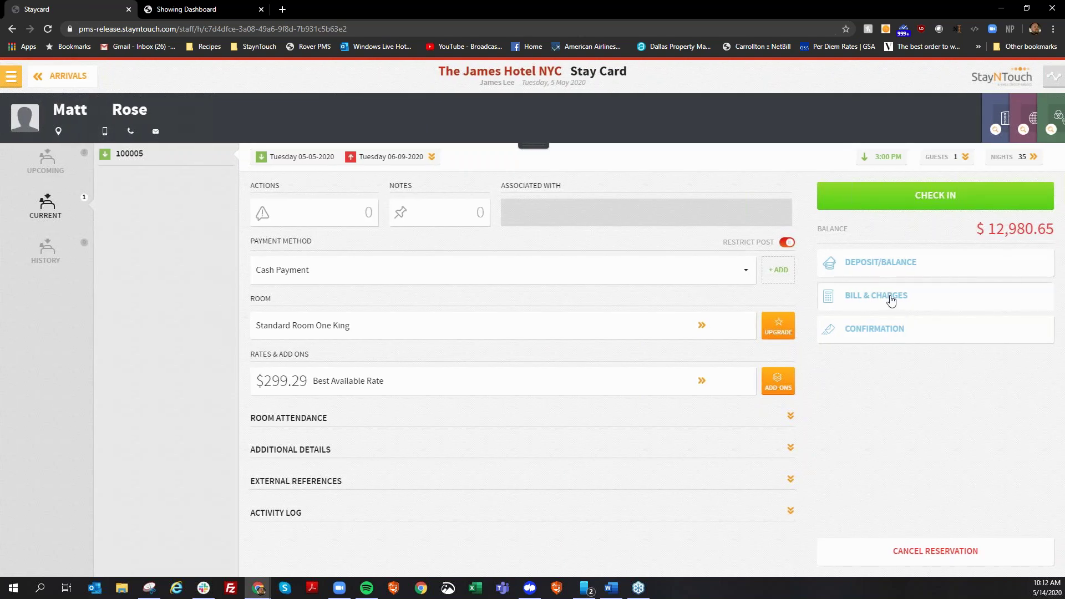
left_click(882, 301)
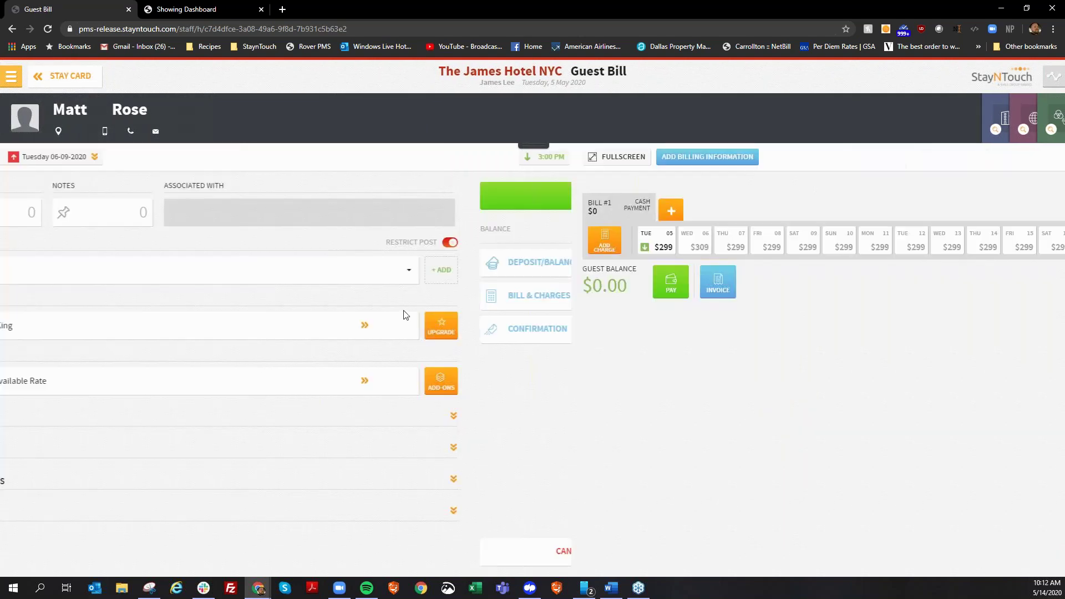
left_click(146, 281)
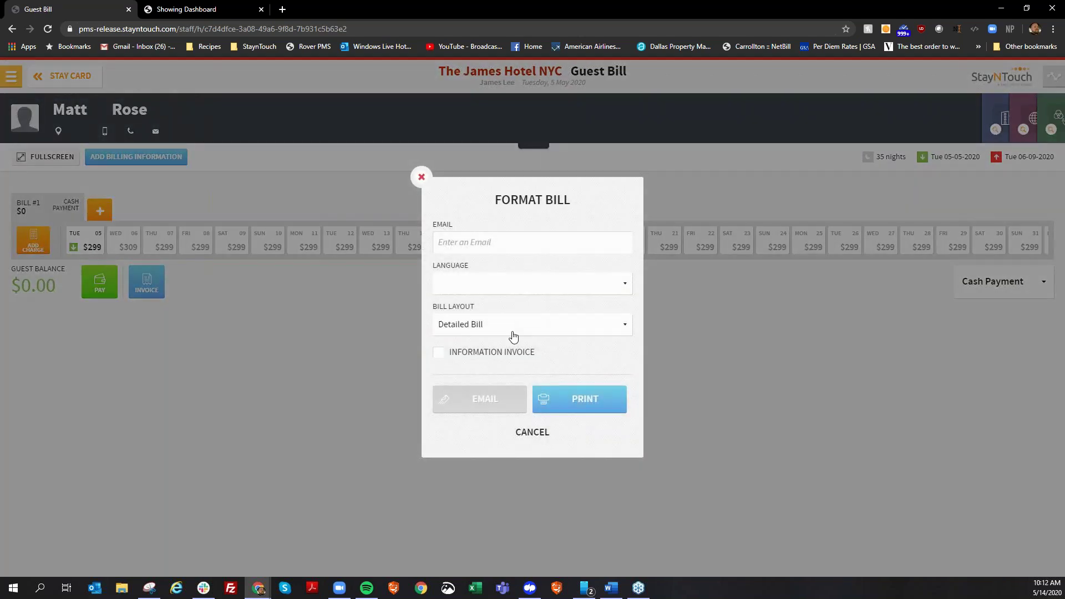
left_click(511, 329)
left_click(488, 433)
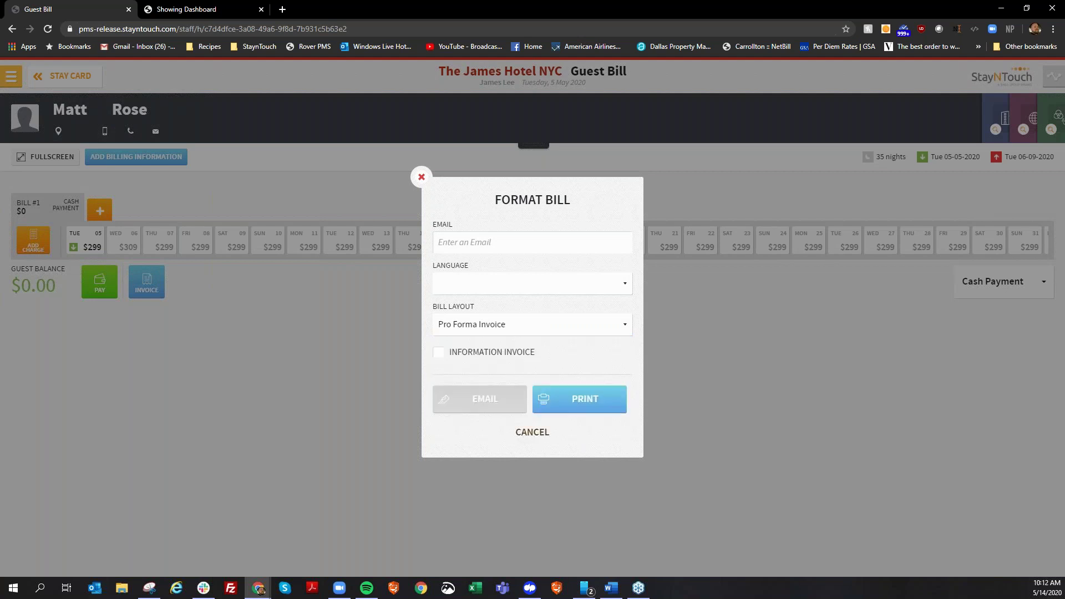
Preview the 4-page Proforma Invoice totalling $13,245.31, then cancel the preview.
left_click(591, 402)
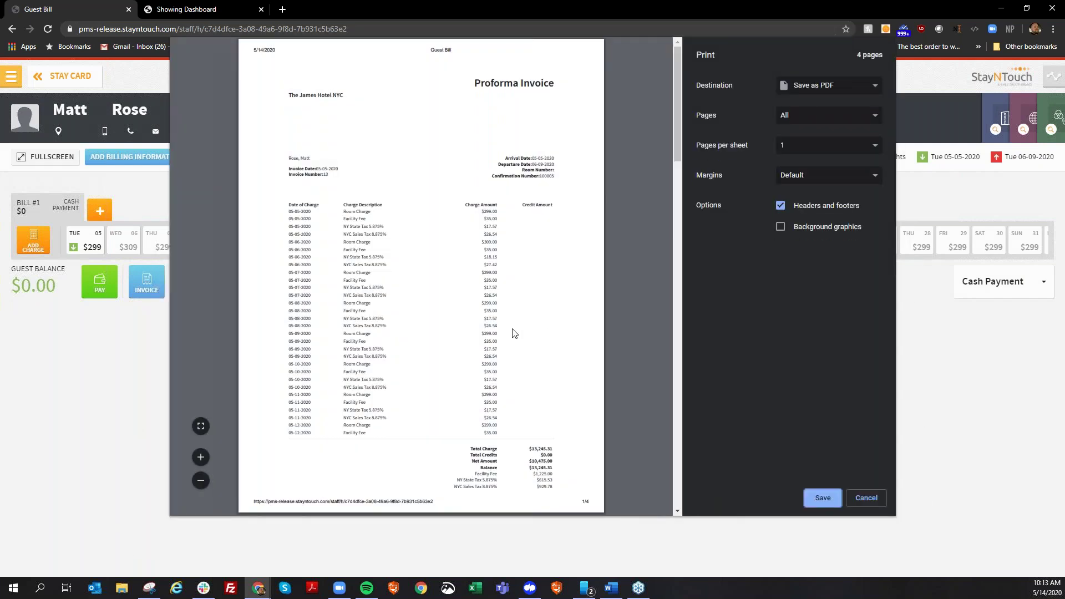
scroll(512, 332, "down", 4)
scroll(512, 333, "down", 2)
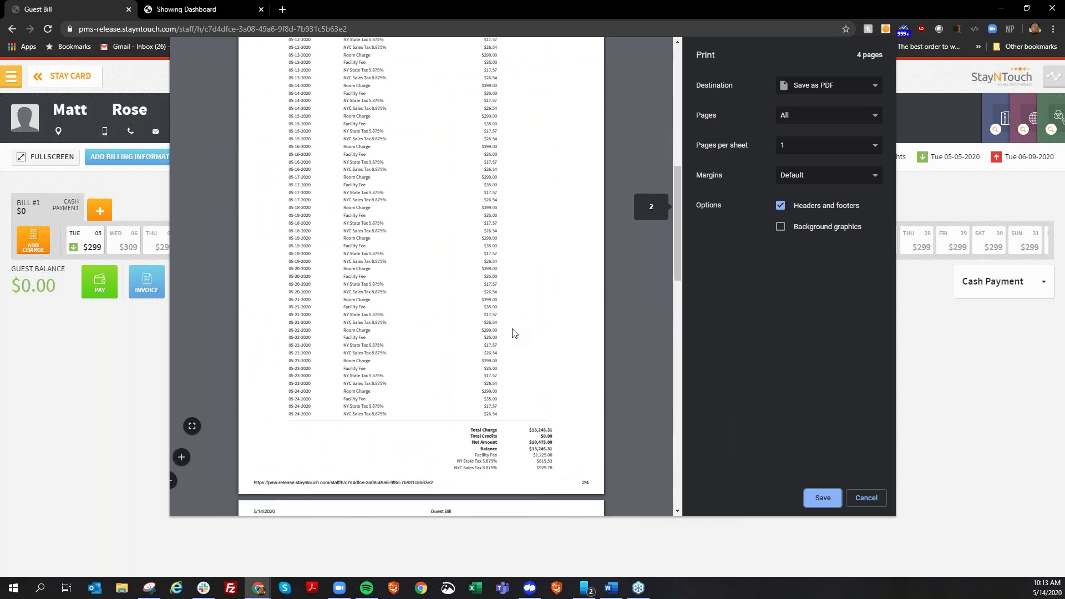
scroll(514, 332, "up", 5)
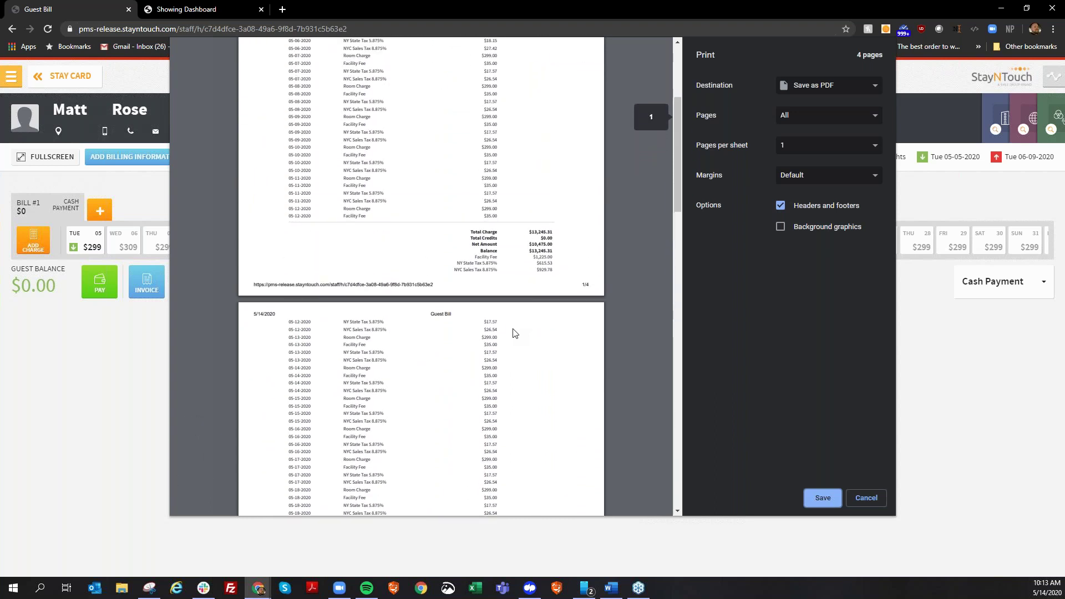
scroll(388, 260, "up", 2)
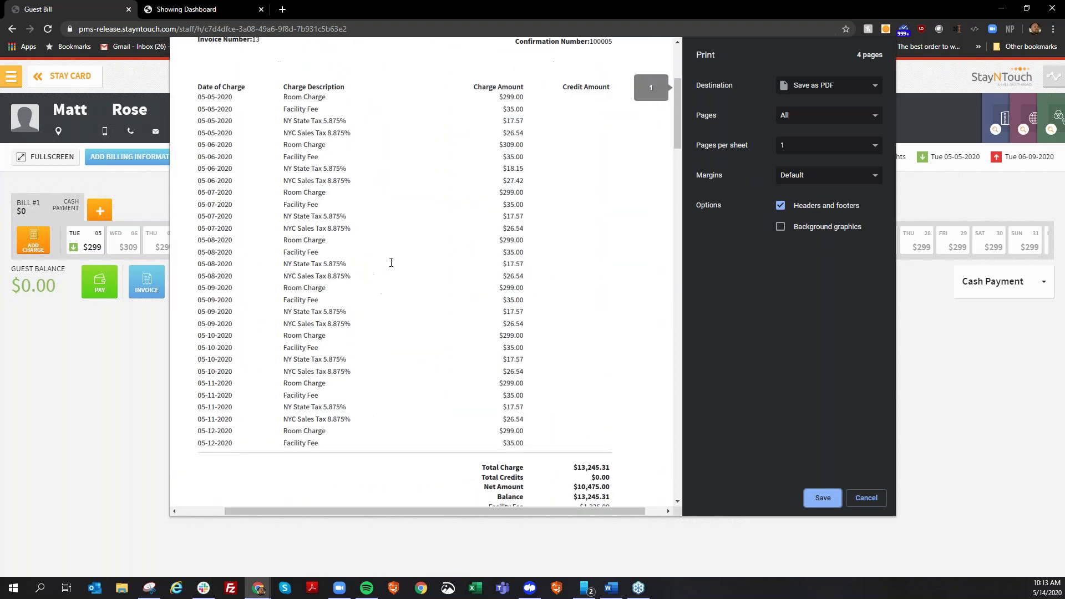
scroll(333, 252, "down", 3)
scroll(327, 249, "down", 15)
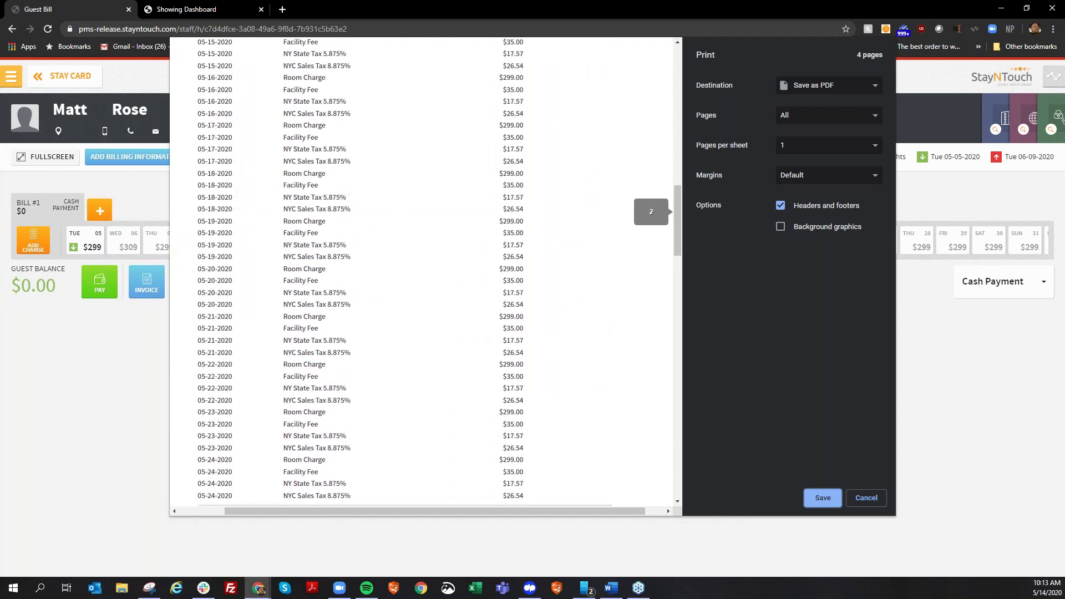
scroll(321, 322, "down", 11)
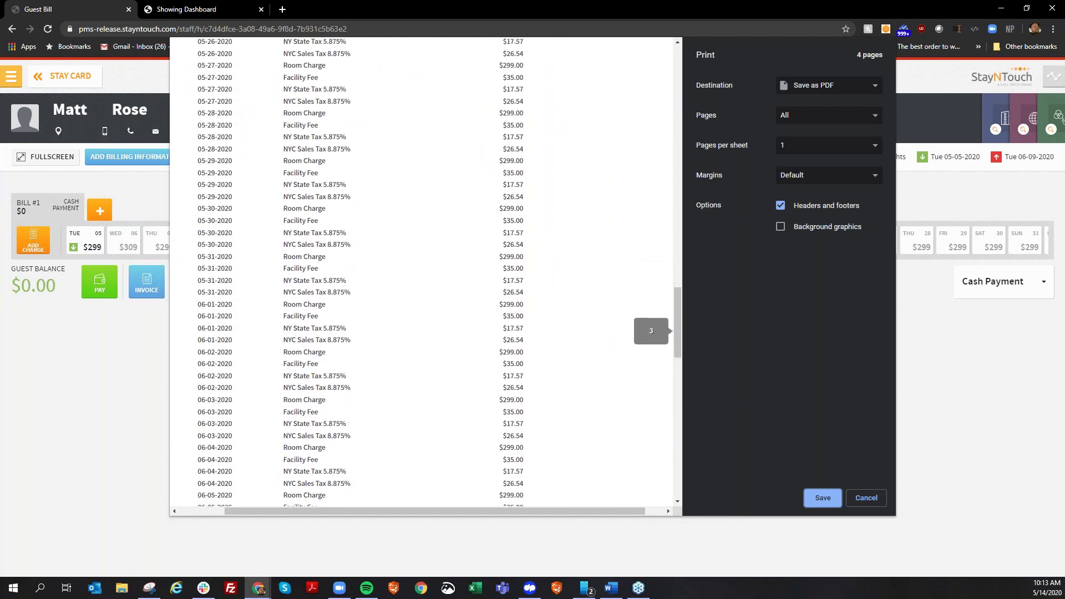
scroll(321, 323, "down", 7)
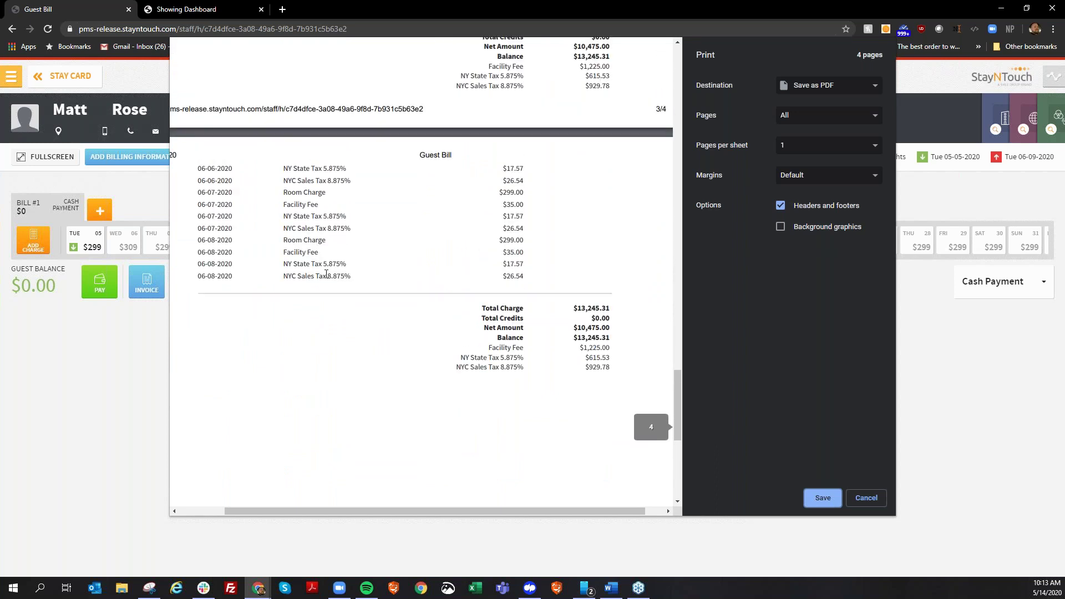
scroll(338, 250, "up", 7)
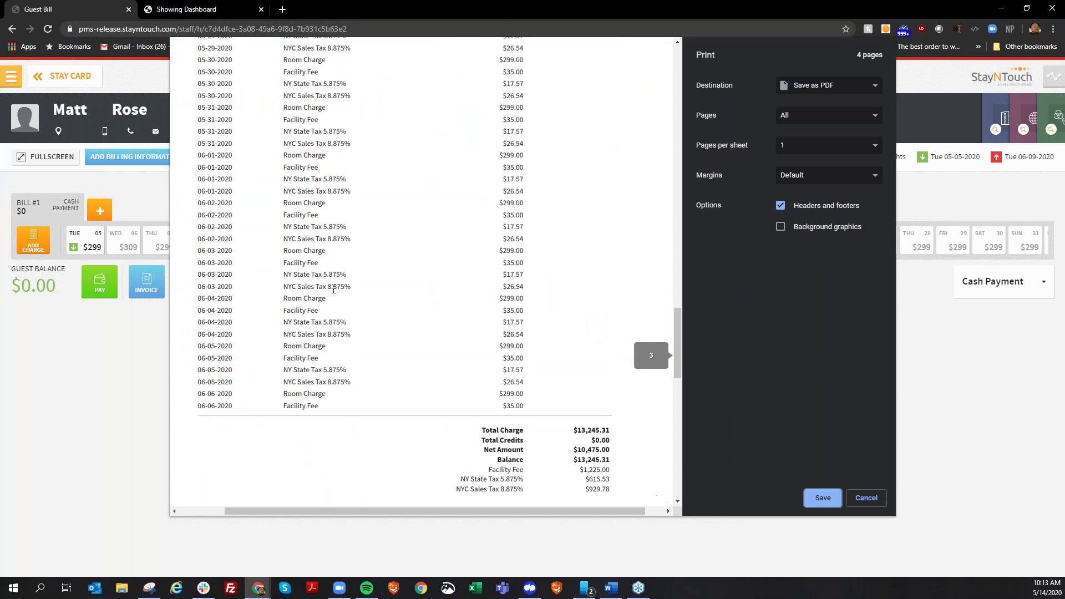
left_click(851, 496)
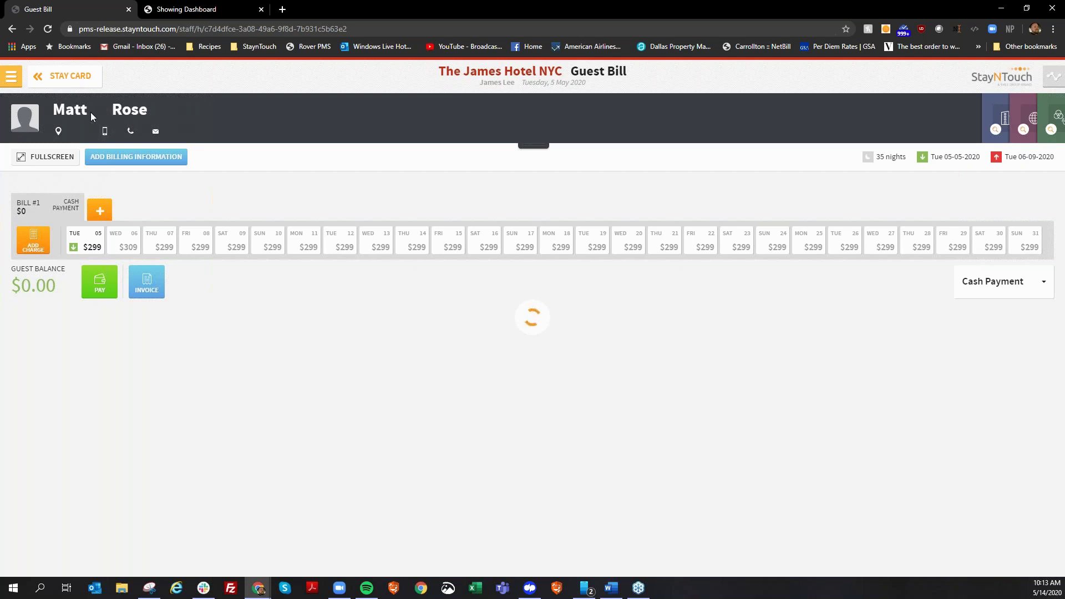
Start a new 35-night reservation and book Standard Room One King at Best Available Rate.
left_click(62, 86)
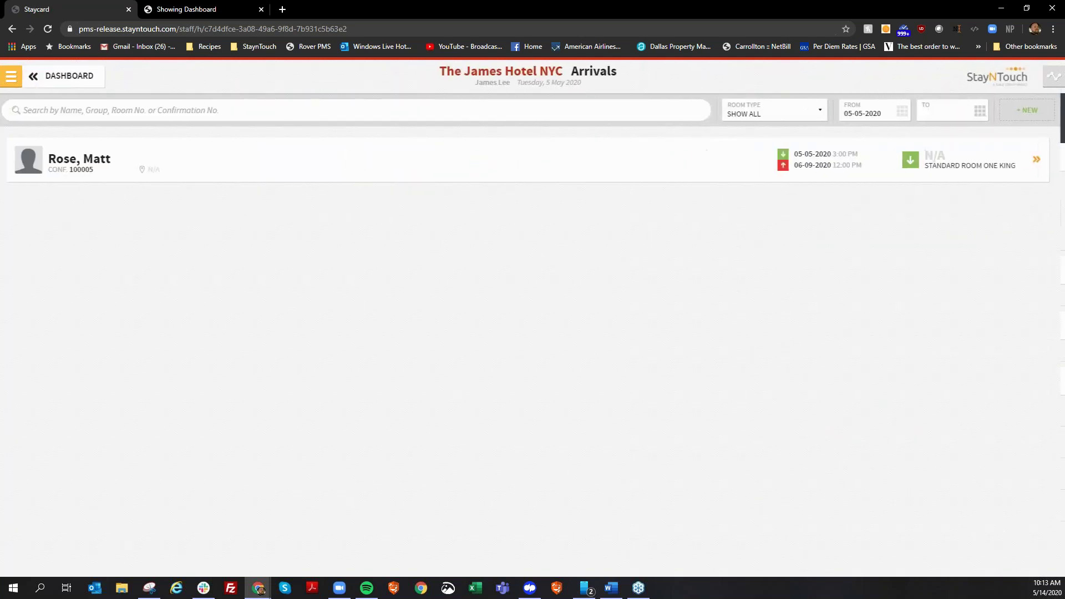
left_click(61, 86)
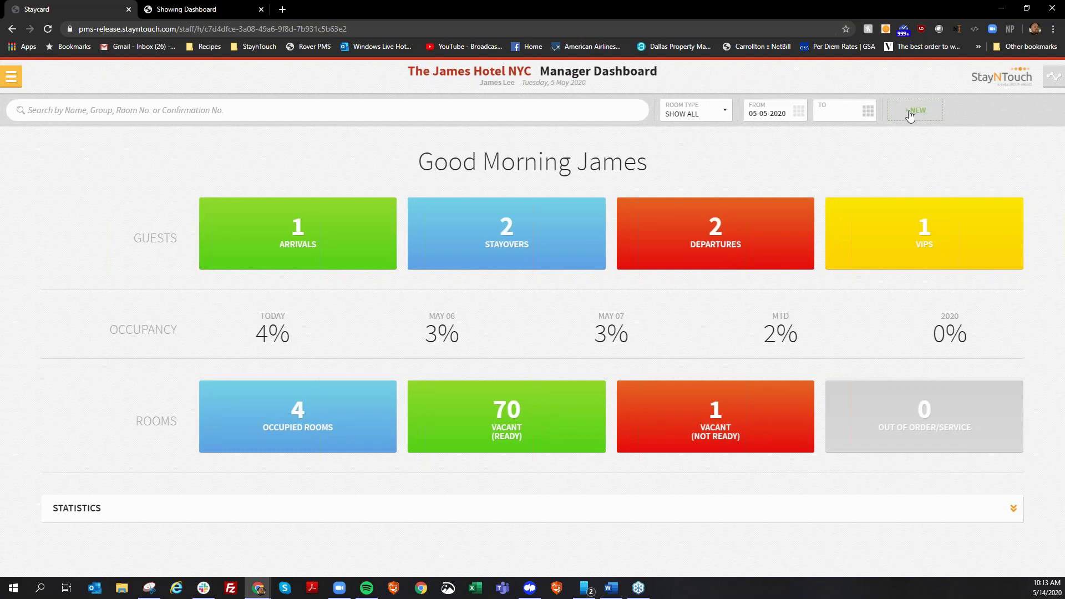
left_click(910, 113)
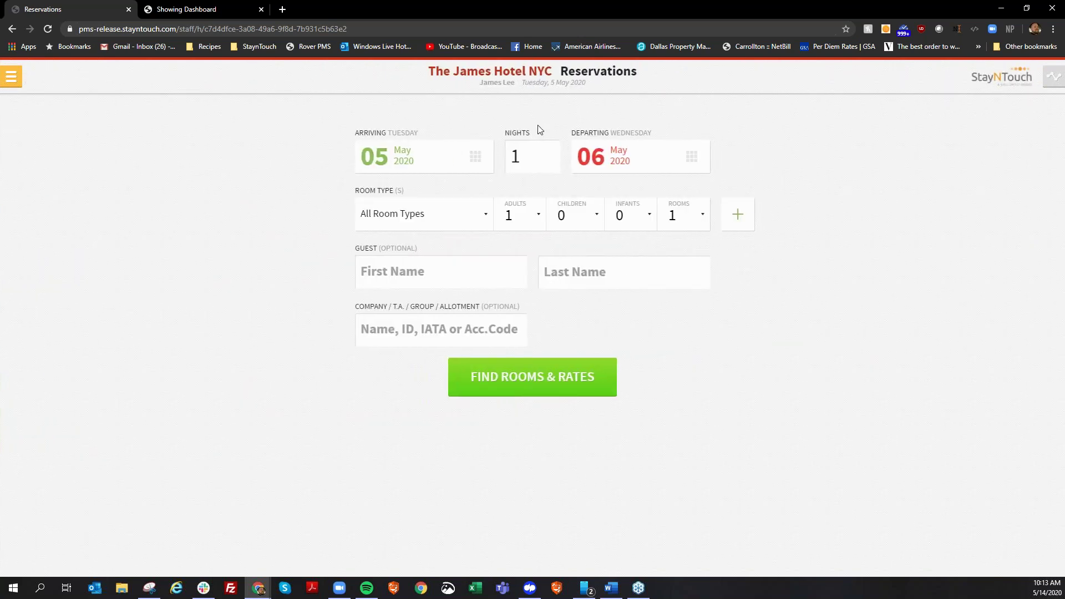
key("BackSpace")
type("35")
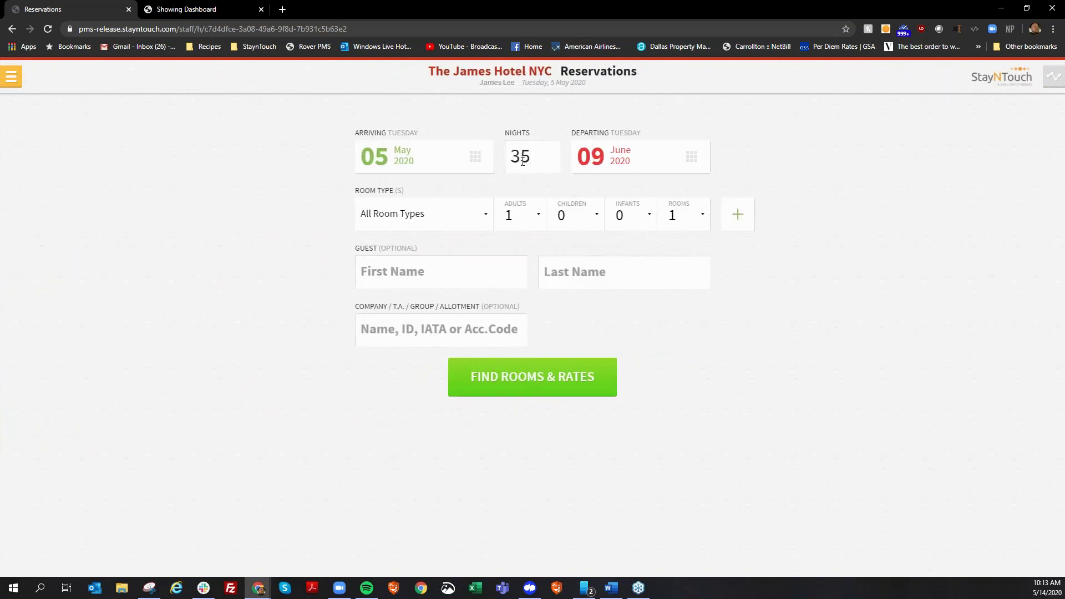
left_click(516, 375)
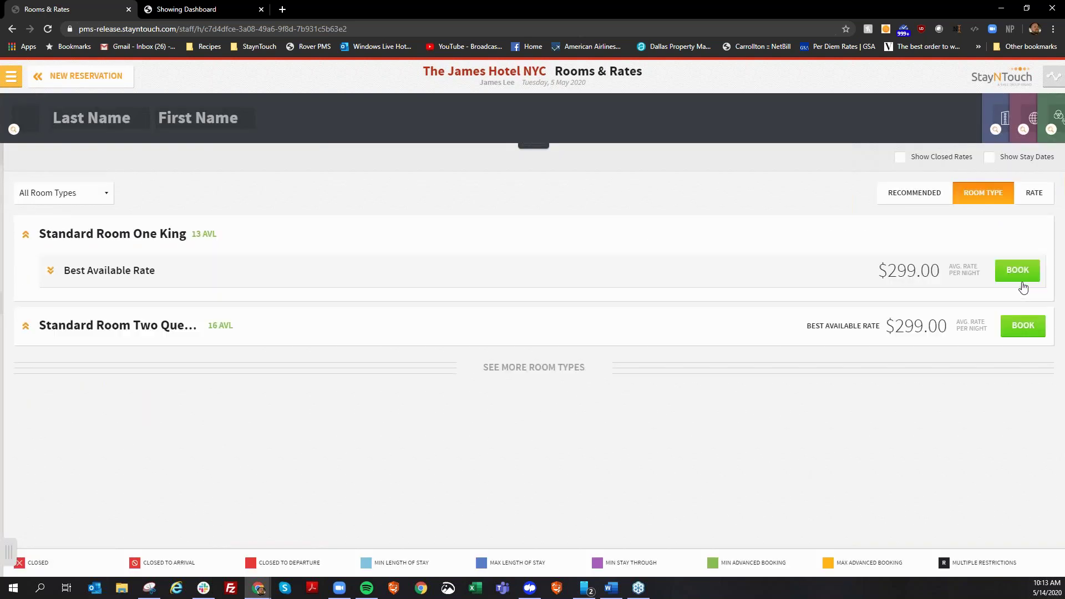
left_click(1022, 278)
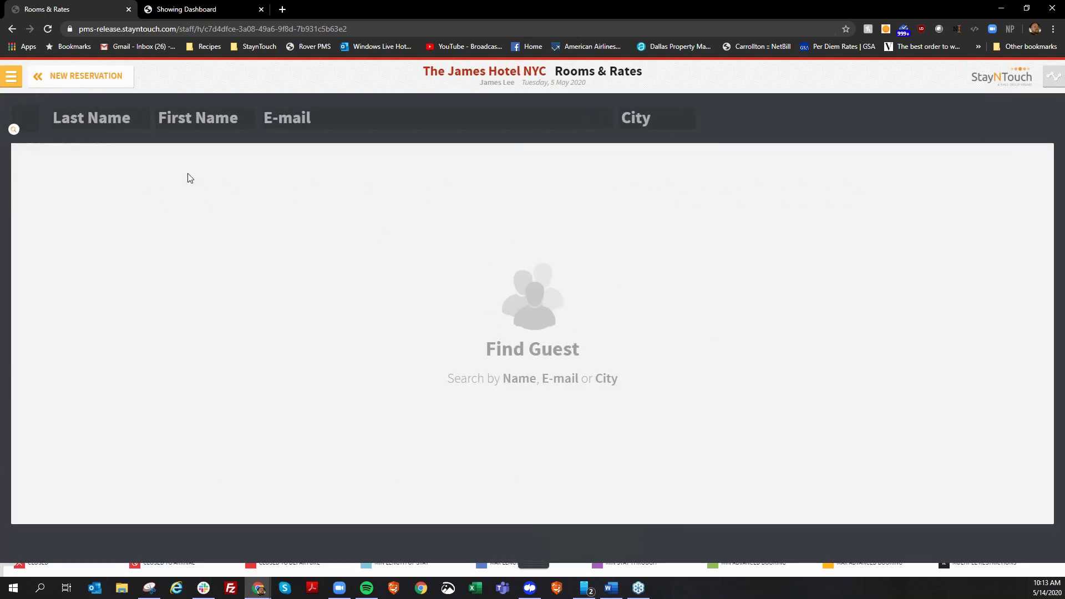
Attach the existing guest by name, pay by cash, confirm the booking and open its stay card.
left_click(92, 121)
key("Tab")
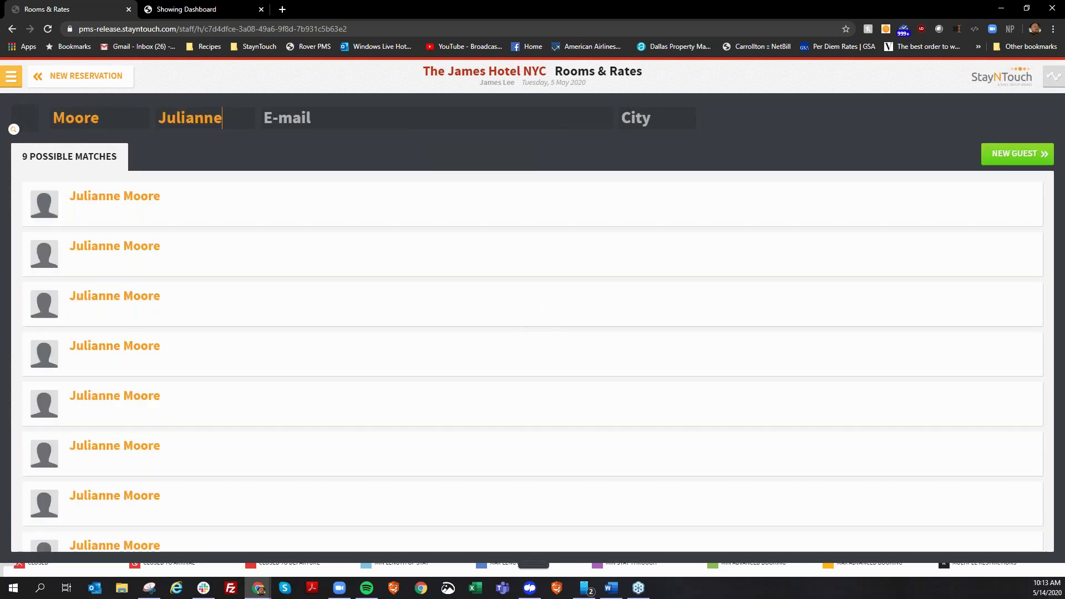
left_click(136, 209)
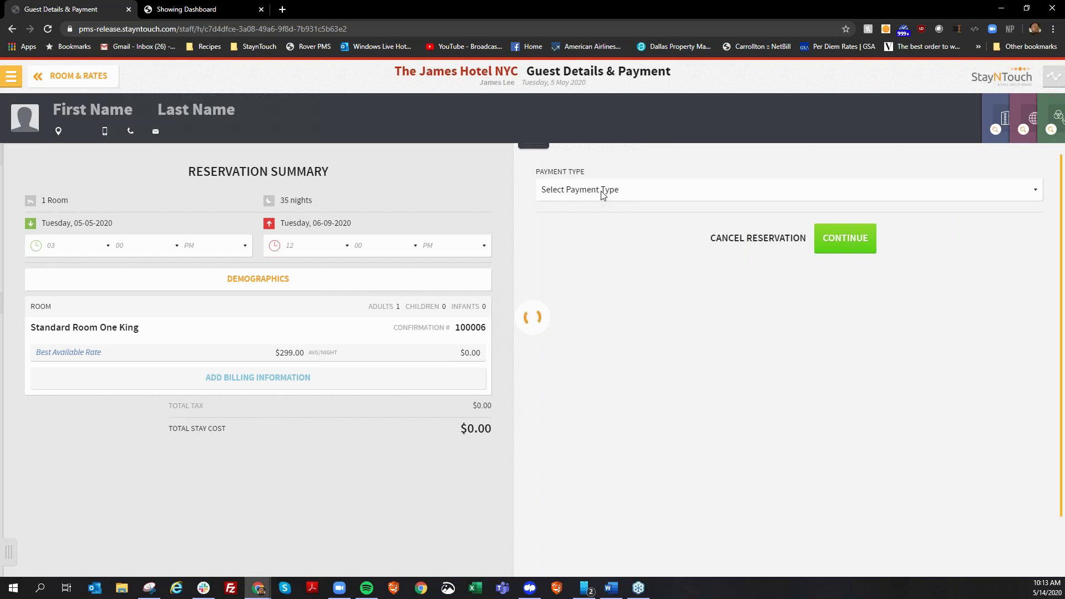
left_click(602, 192)
left_click(587, 234)
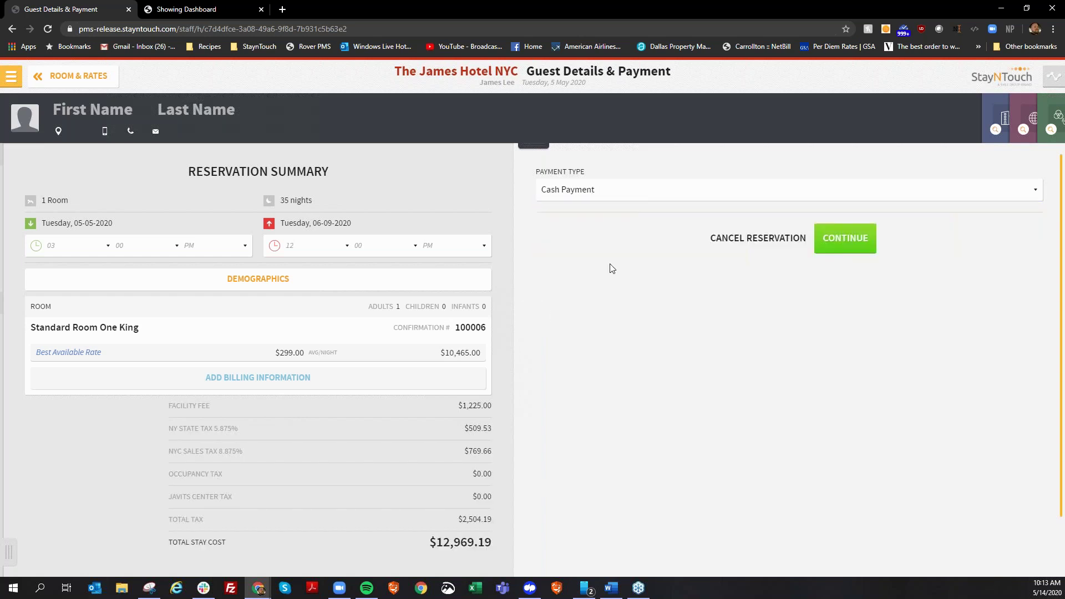
left_click(836, 242)
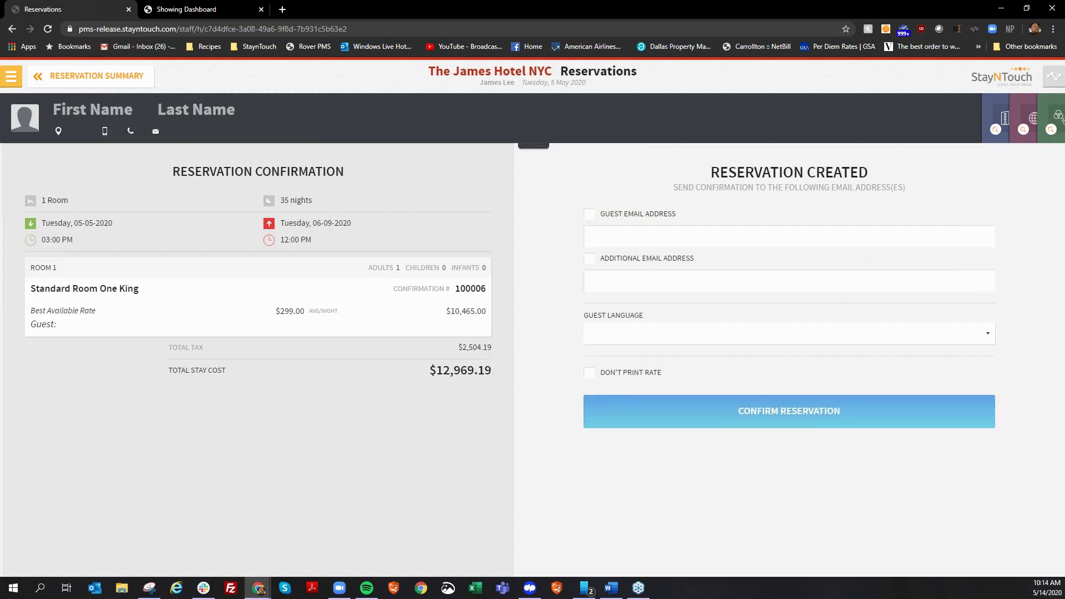
left_click(635, 411)
left_click(635, 214)
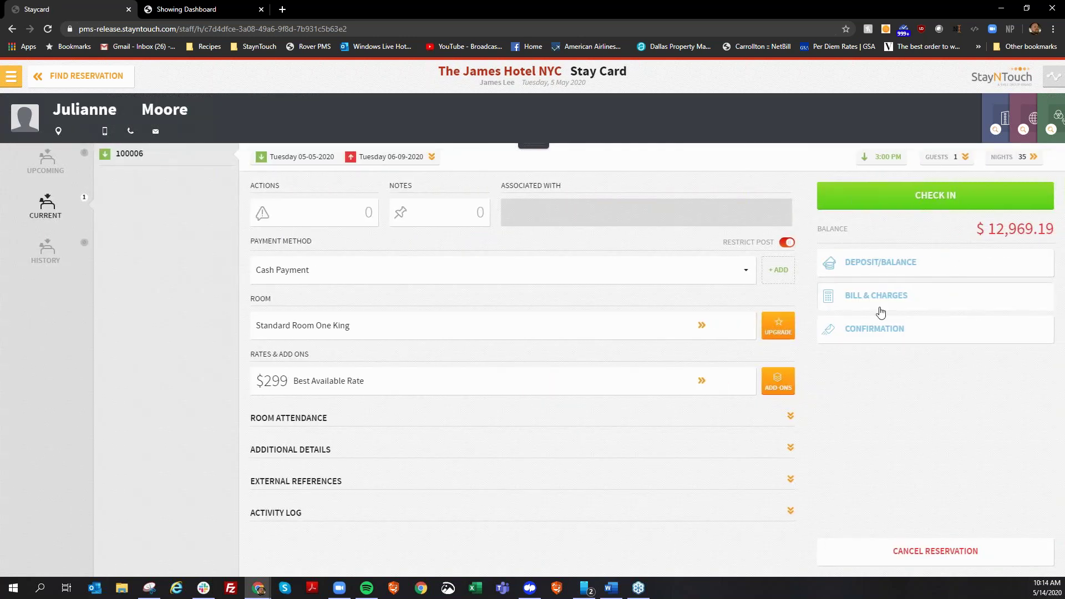
Open the new reservation's bill and choose the Pro Forma Invoice layout.
left_click(877, 307)
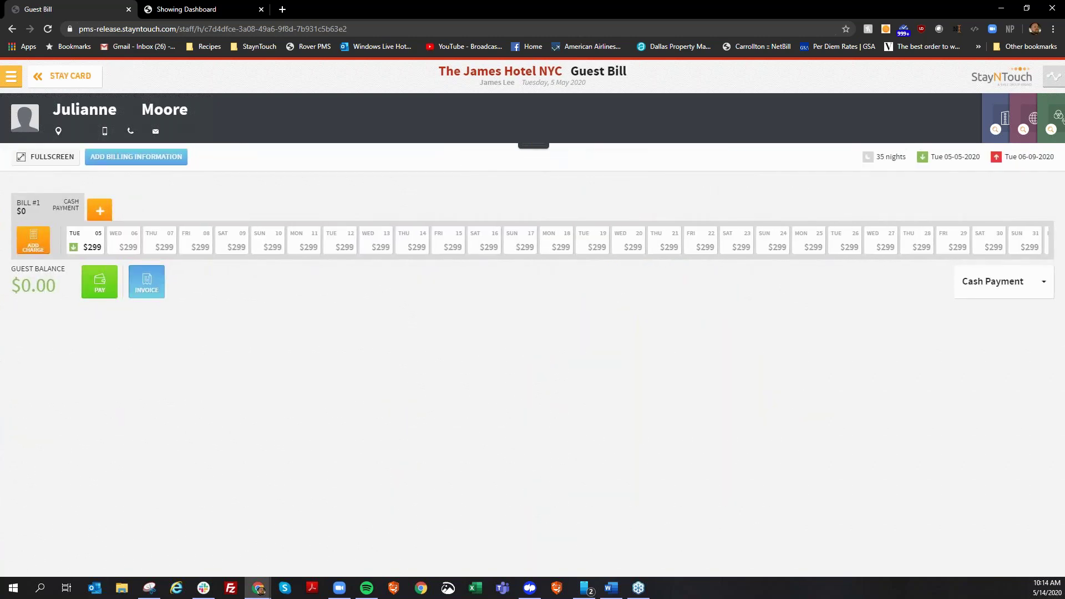
left_click(146, 281)
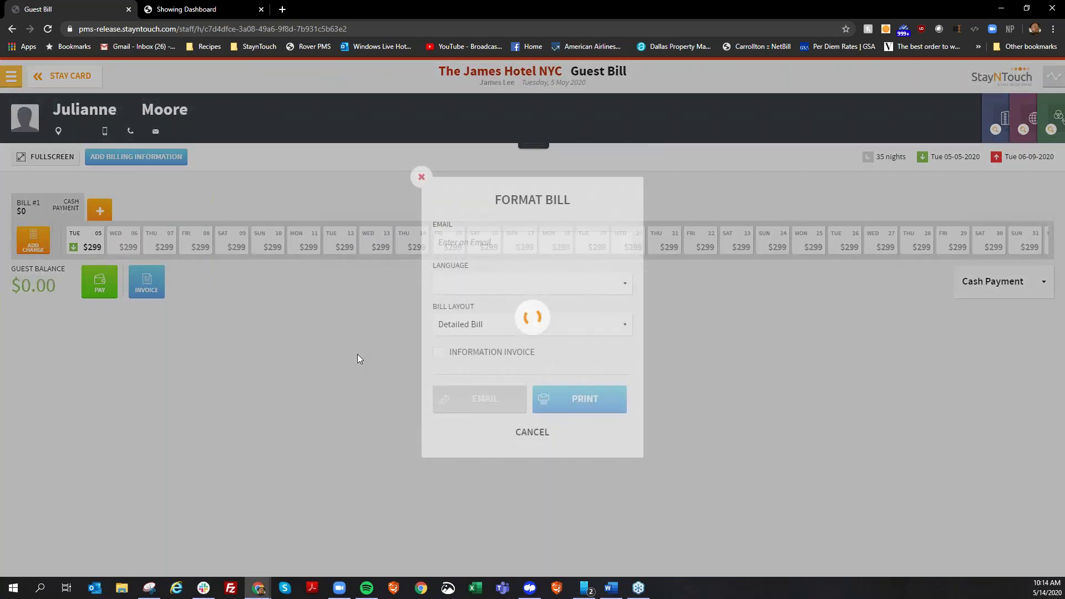
left_click(532, 324)
left_click(533, 433)
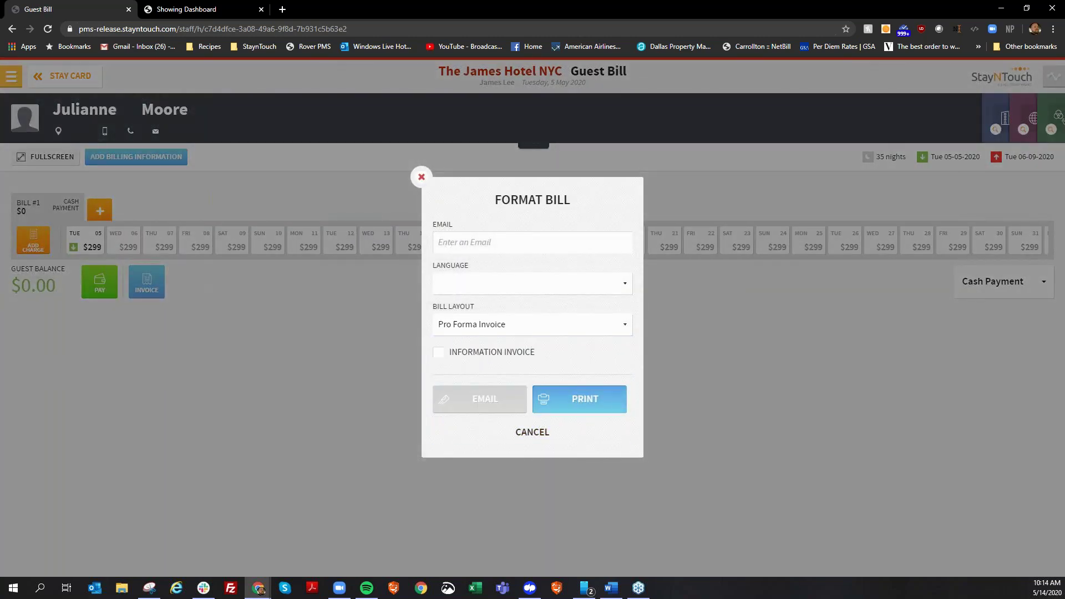
Preview the pro forma invoice across its pages, then cancel without printing.
left_click(579, 395)
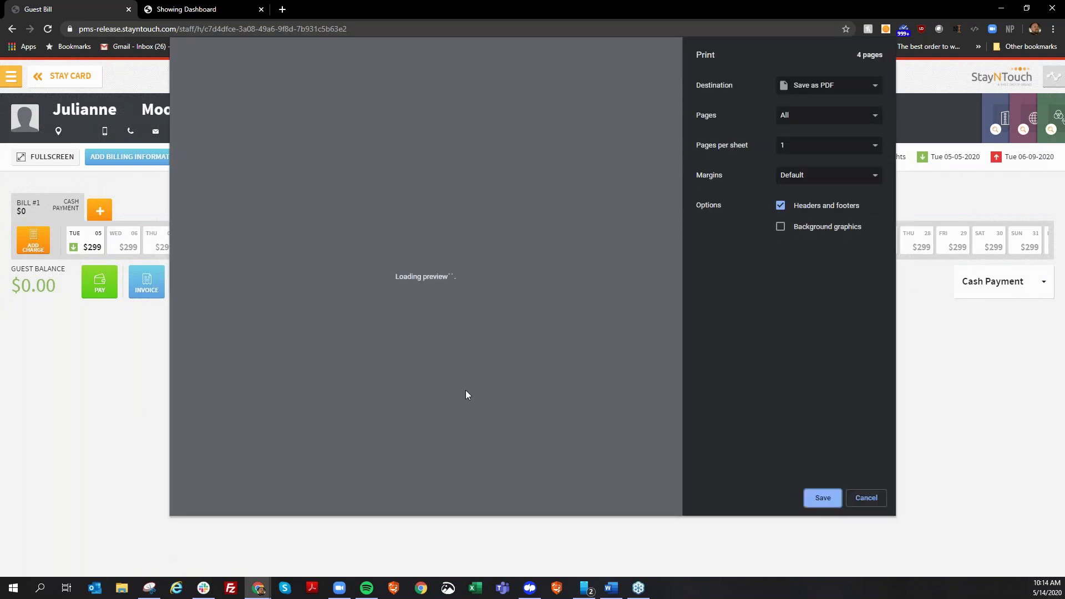
scroll(427, 329, "down", 1)
scroll(429, 329, "down", 12)
scroll(431, 325, "down", 3)
scroll(422, 300, "up", 3)
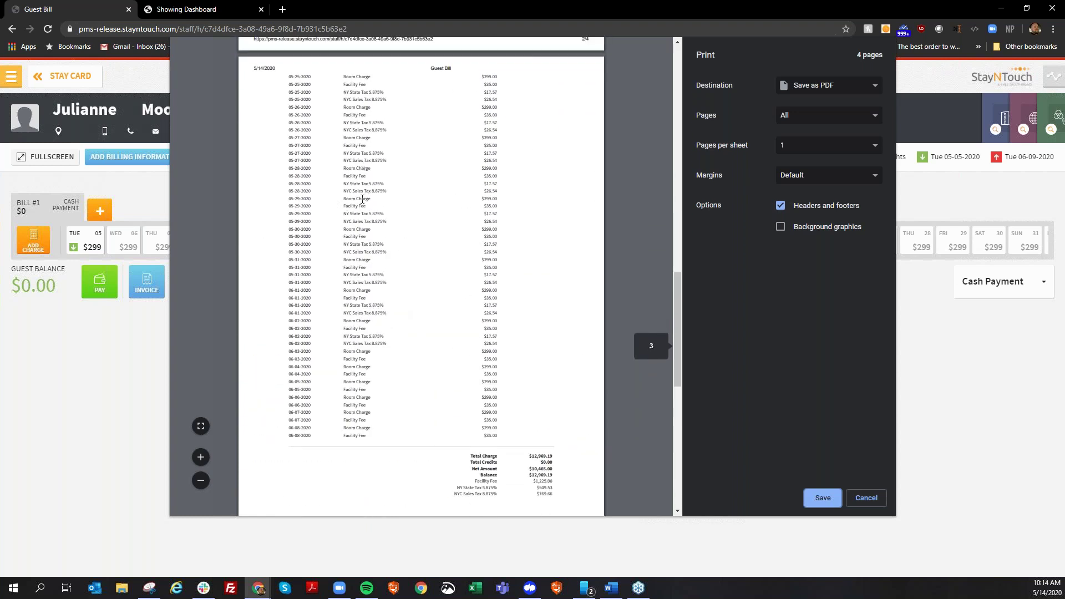
scroll(358, 235, "down", 1)
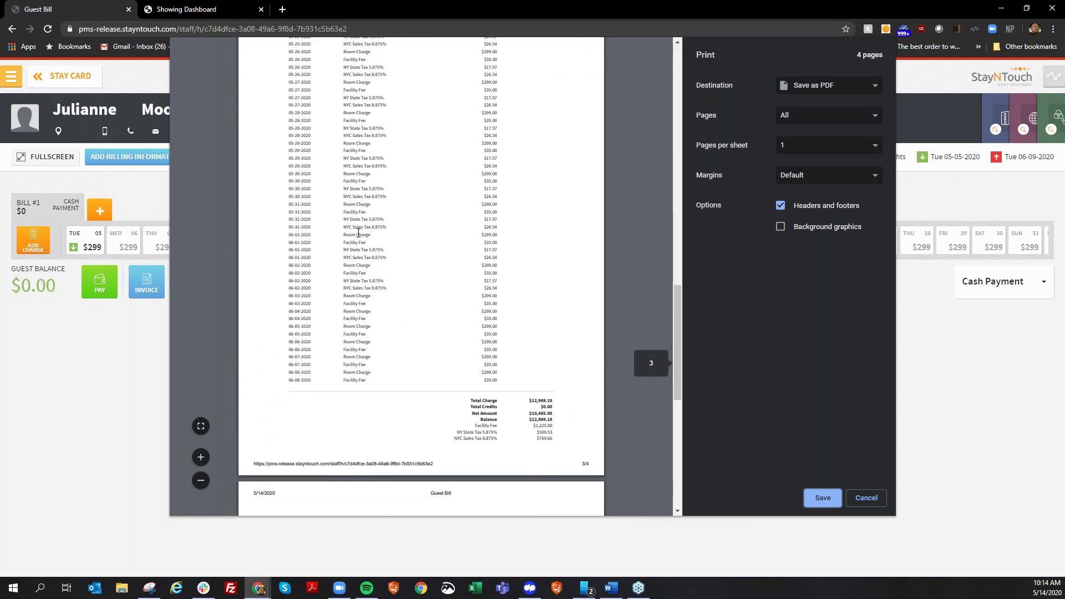
scroll(358, 235, "down", 1)
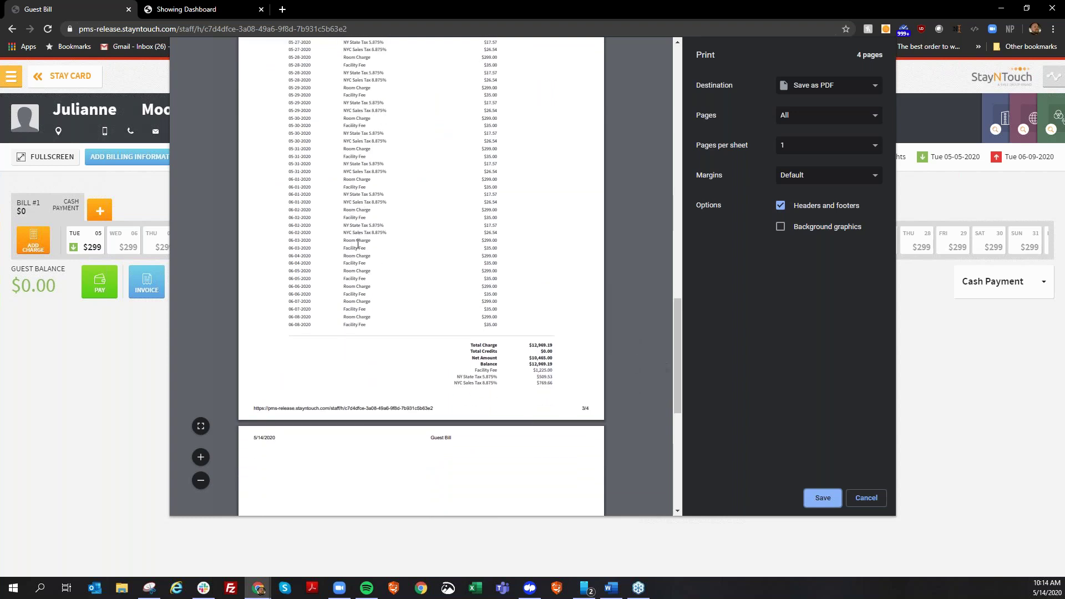
scroll(356, 247, "down", 5)
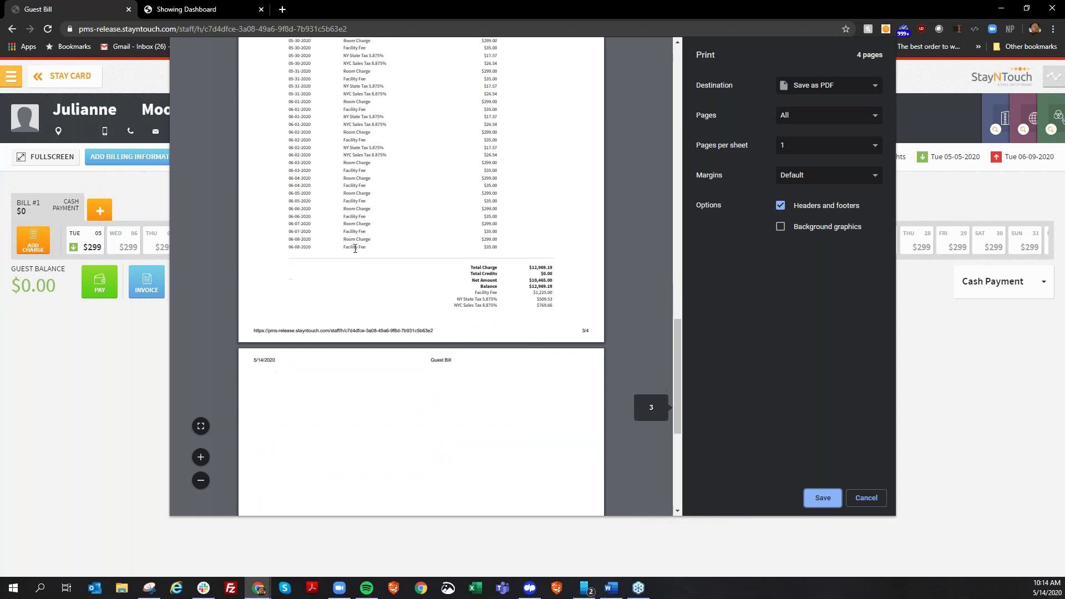
scroll(355, 248, "down", 2)
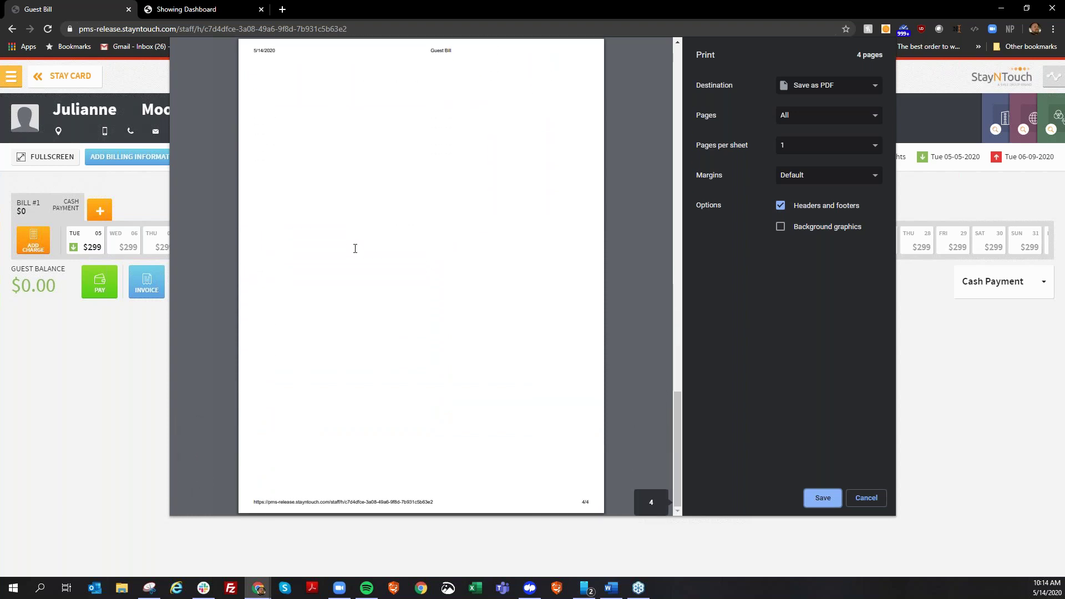
scroll(355, 247, "up", 16)
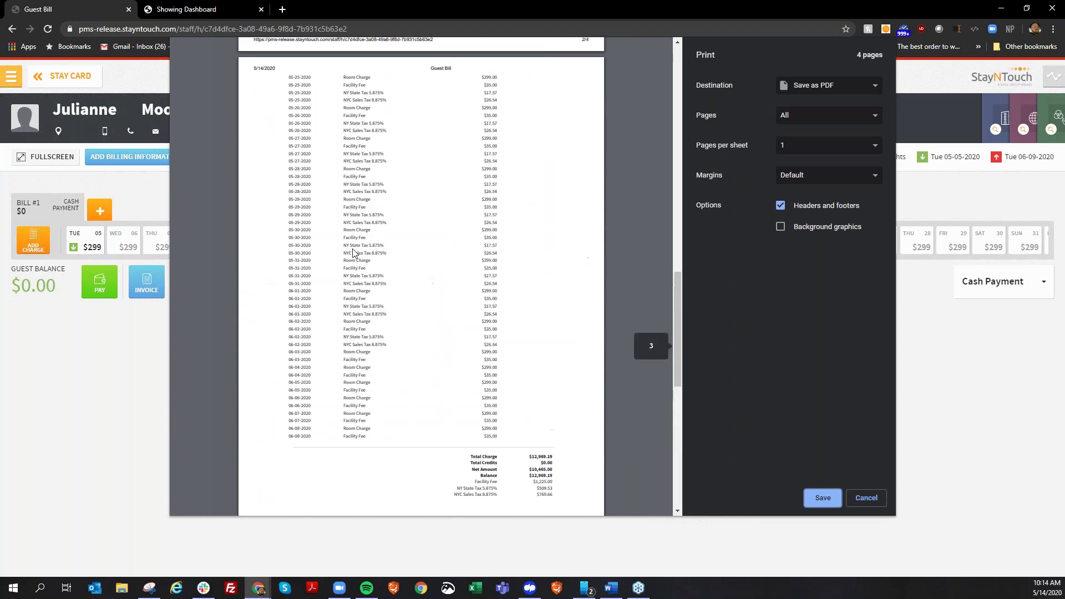
left_click(870, 498)
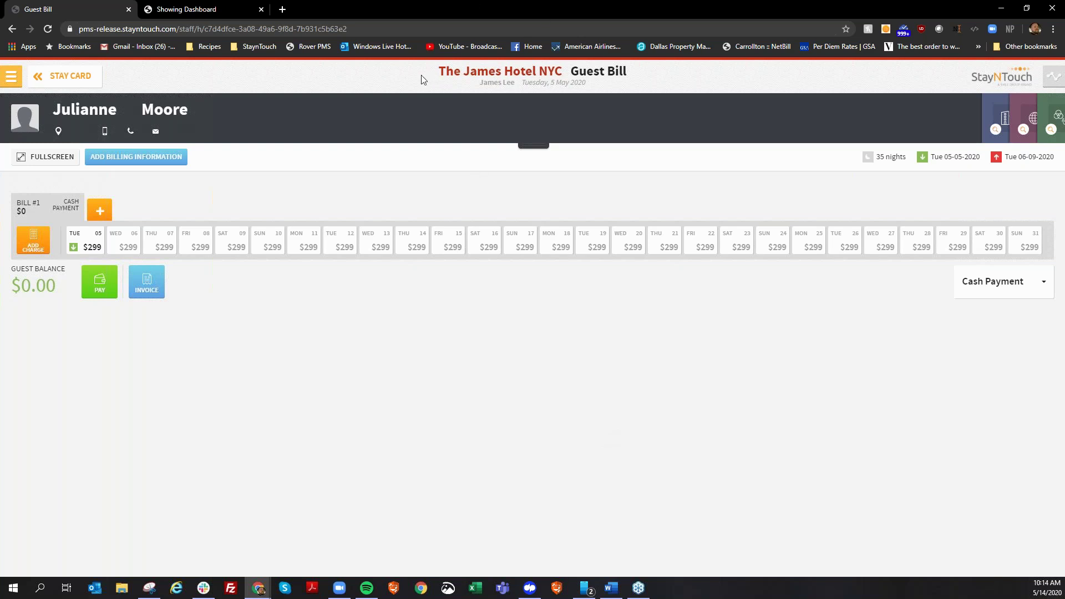
Go back through the Stay Card and Find Reservation screens to the Manager Dashboard.
left_click(63, 79)
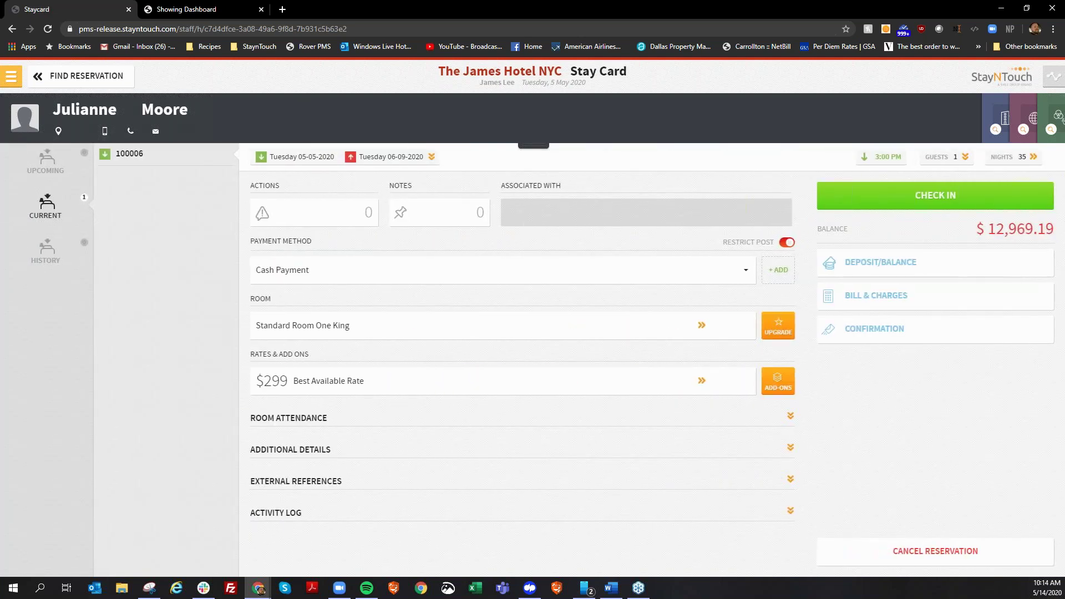
left_click(72, 78)
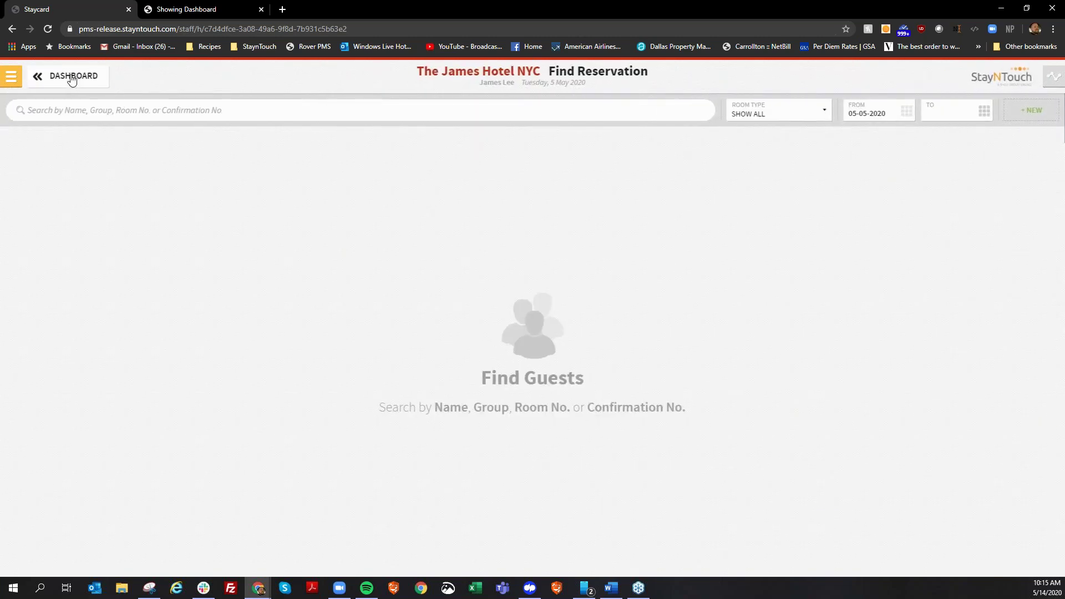
left_click(74, 77)
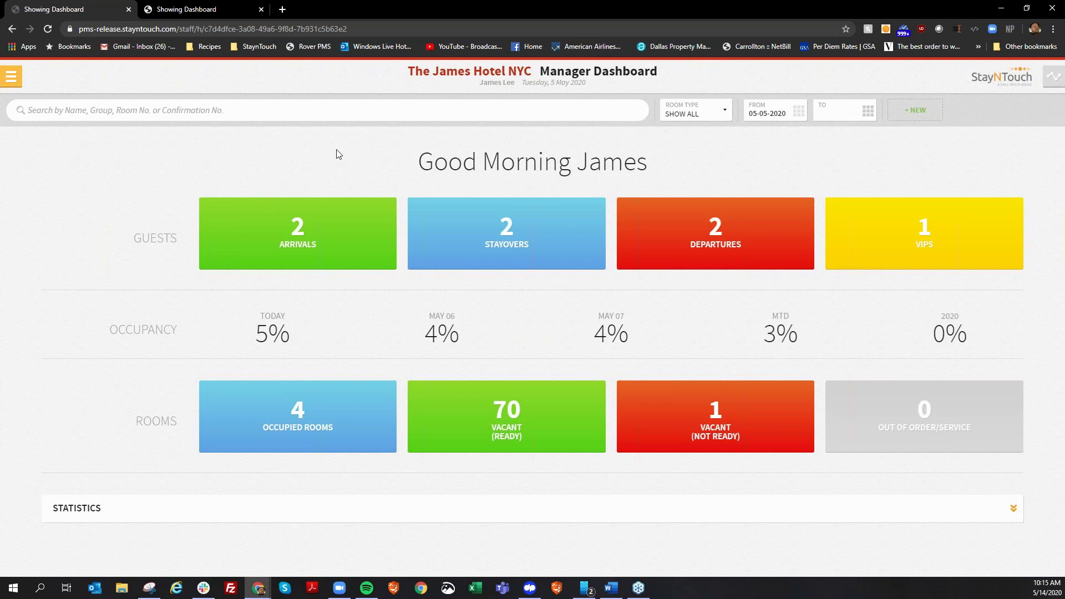
Open the Verizon Wireless Executive Retreat group from Manage Groups and review its Verizon Phone company card.
left_click(9, 85)
left_click(58, 181)
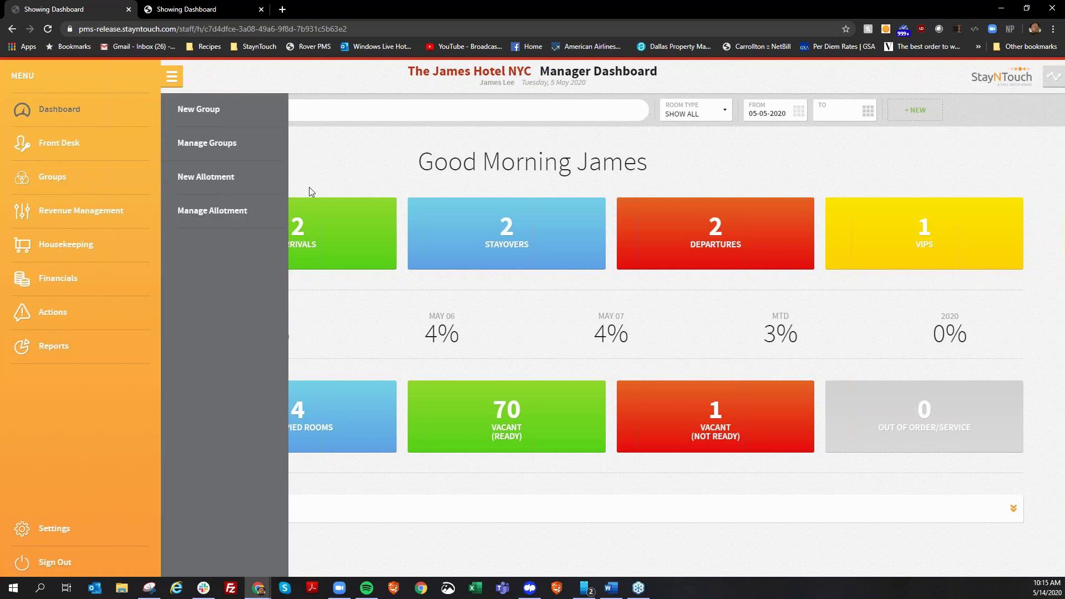
left_click(245, 158)
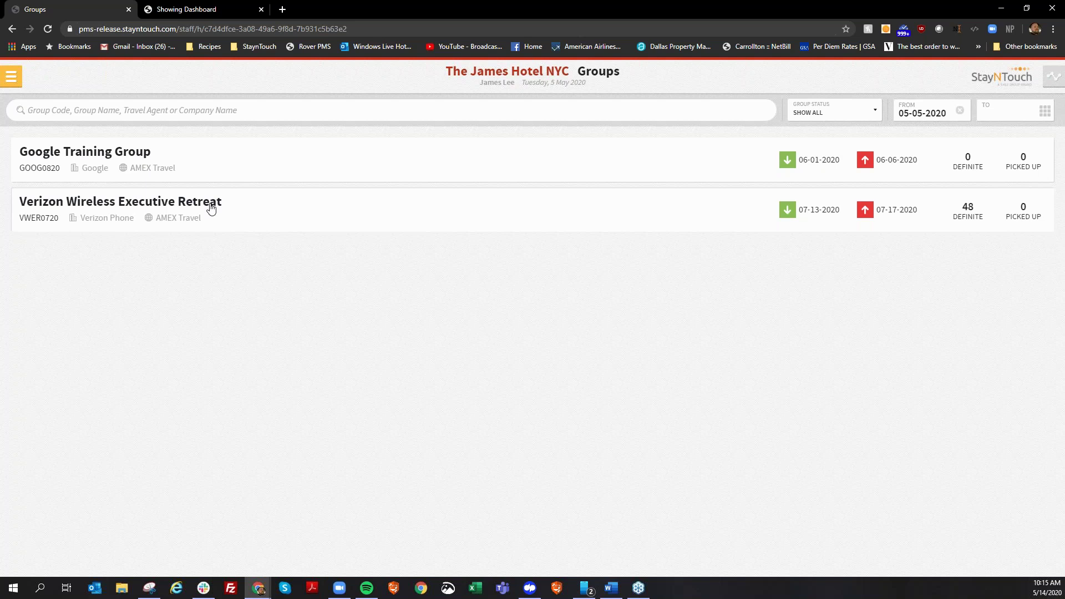
left_click(211, 207)
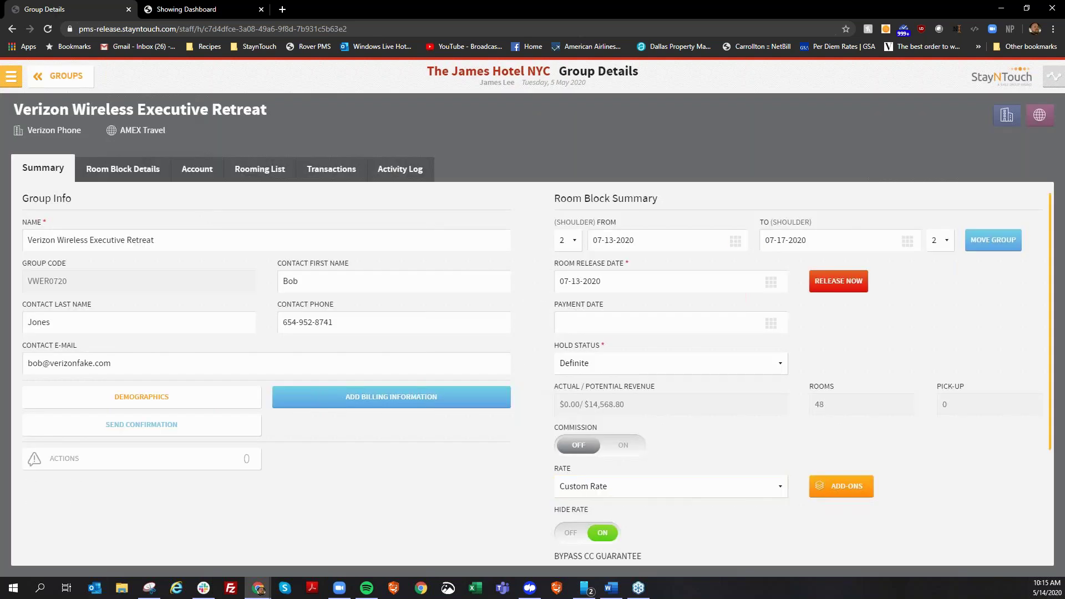
left_click(1006, 115)
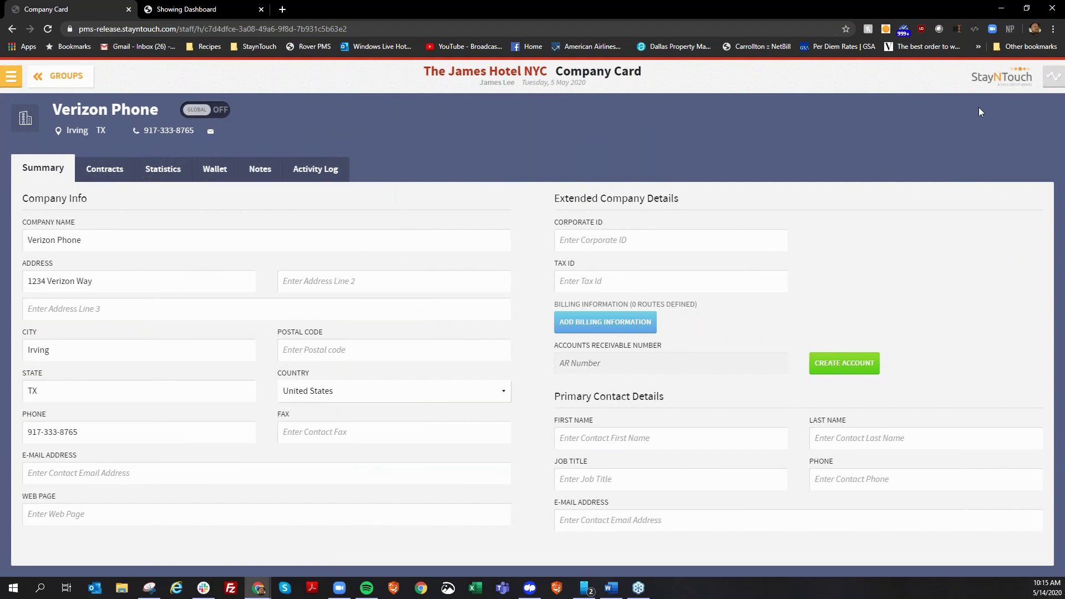
left_click(63, 76)
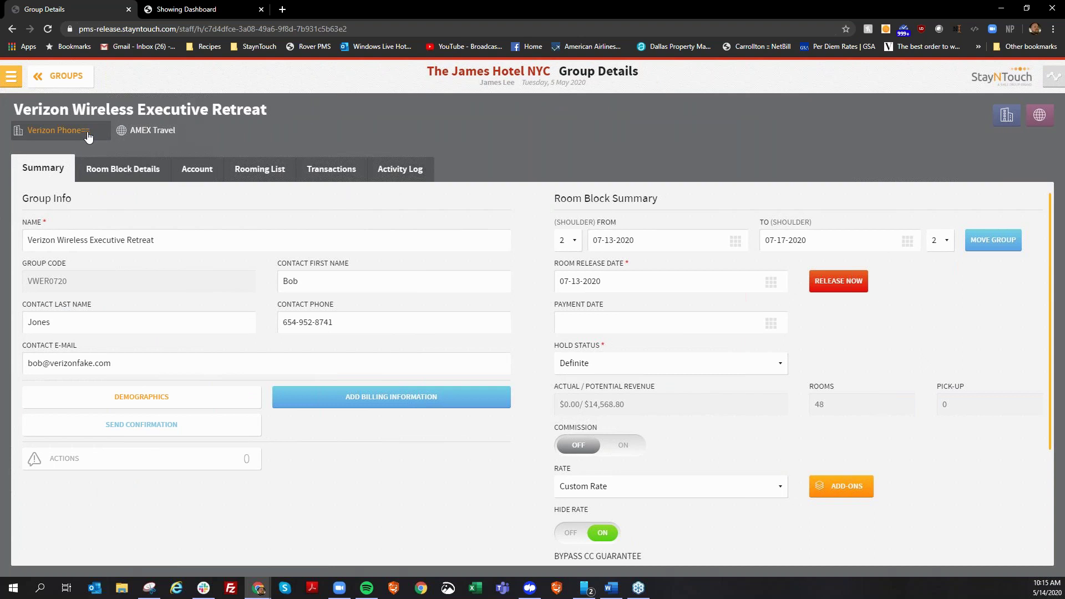
Clear the Verizon Phone company from the group and confirm Detach Card.
left_click(86, 131)
key("BackSpace")
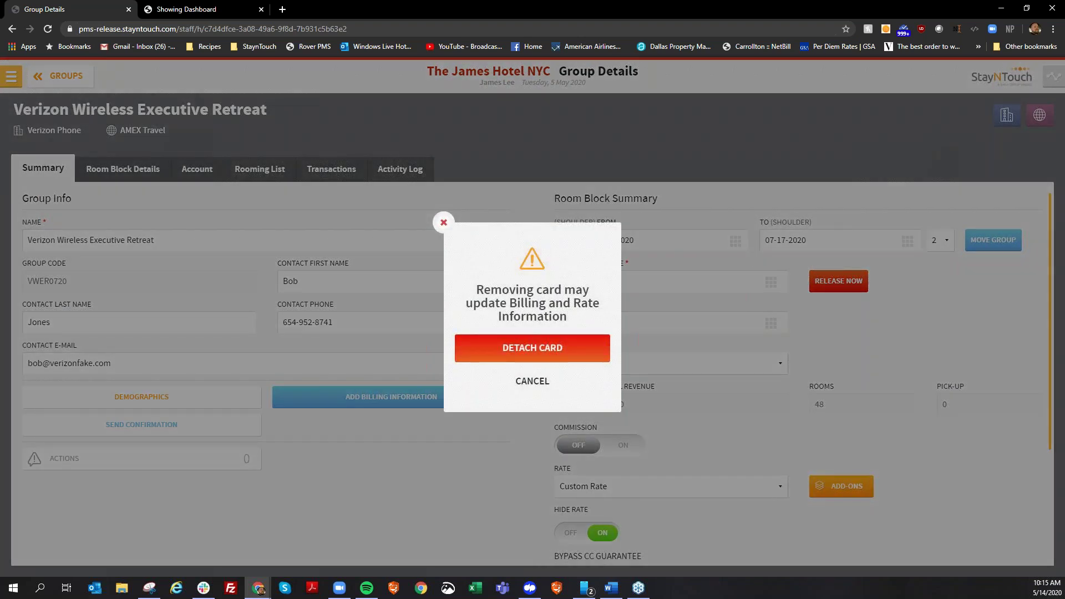
left_click(534, 344)
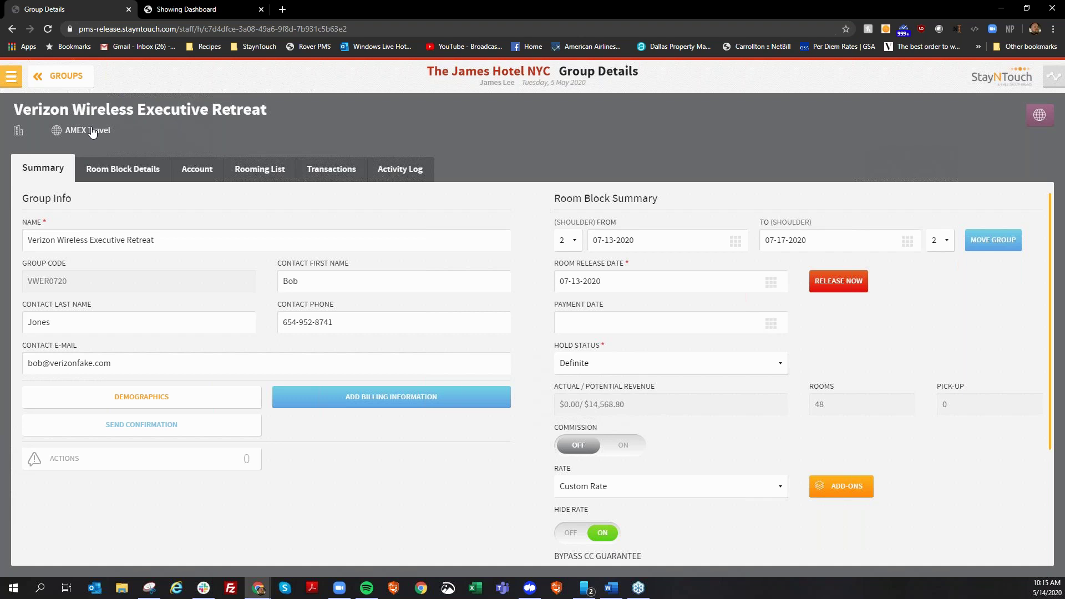
Remove the AMEX Travel agent name and confirm detaching the travel agent card.
double_click(125, 138)
triple_click(124, 138)
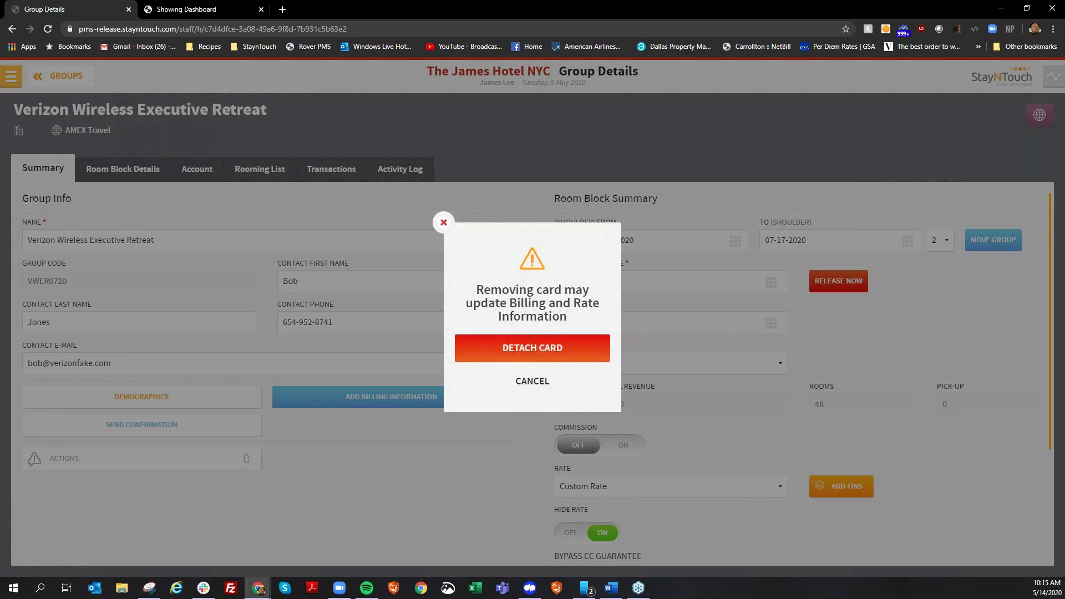
left_click(539, 348)
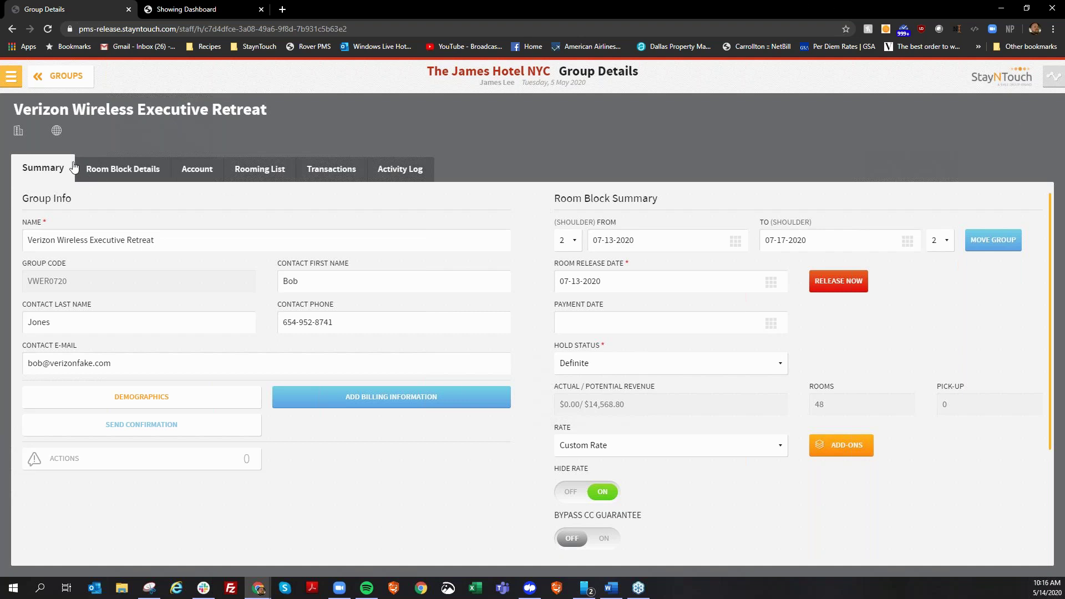
Leave the group and open Hotel Admin's Cards > Guest Card Fields settings page.
left_click(66, 76)
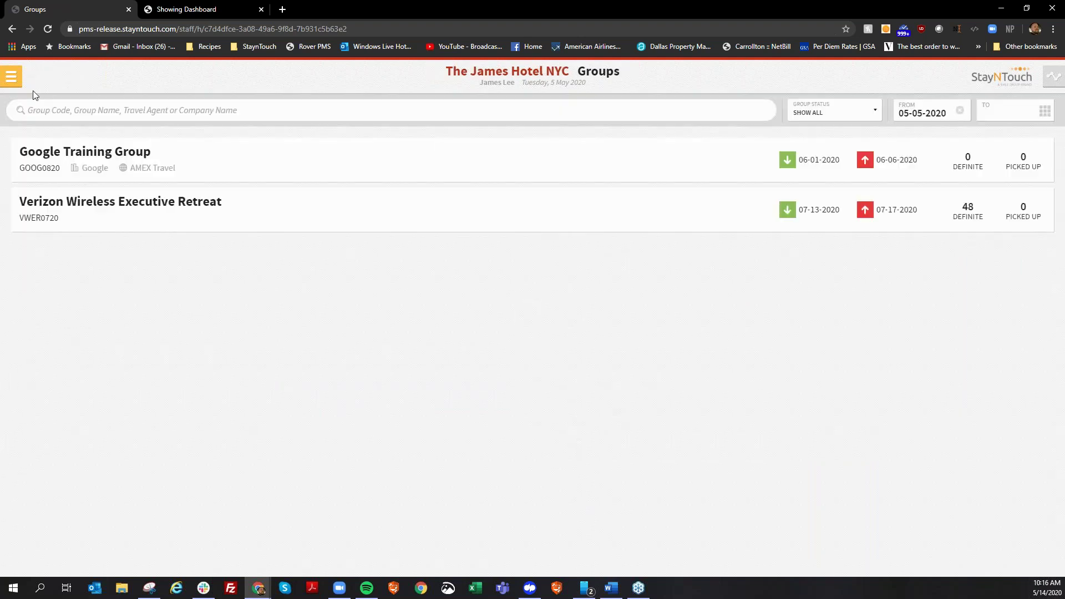
left_click(12, 78)
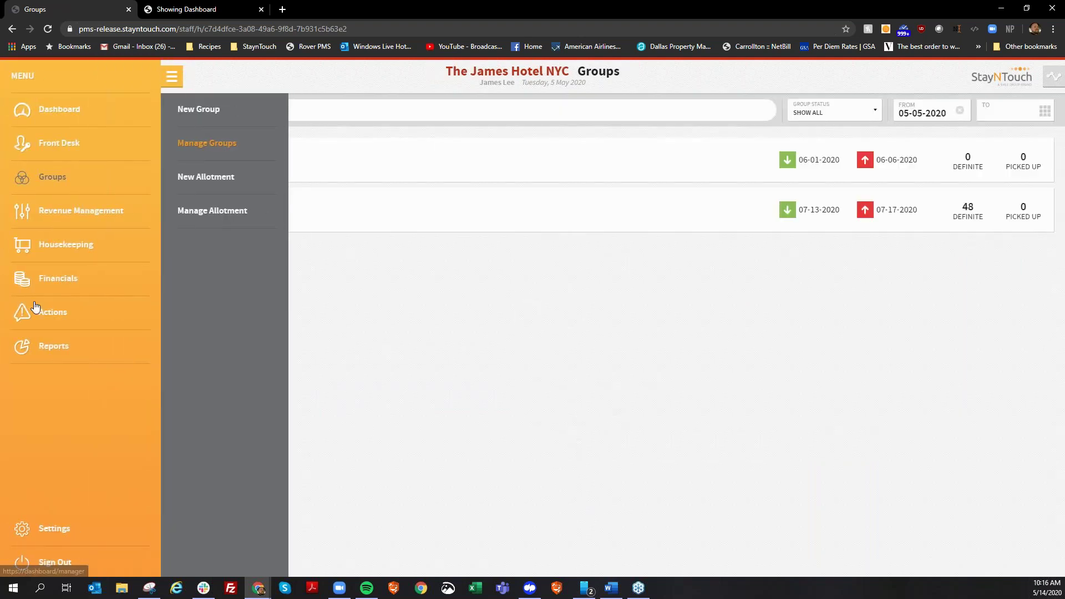
left_click(80, 531)
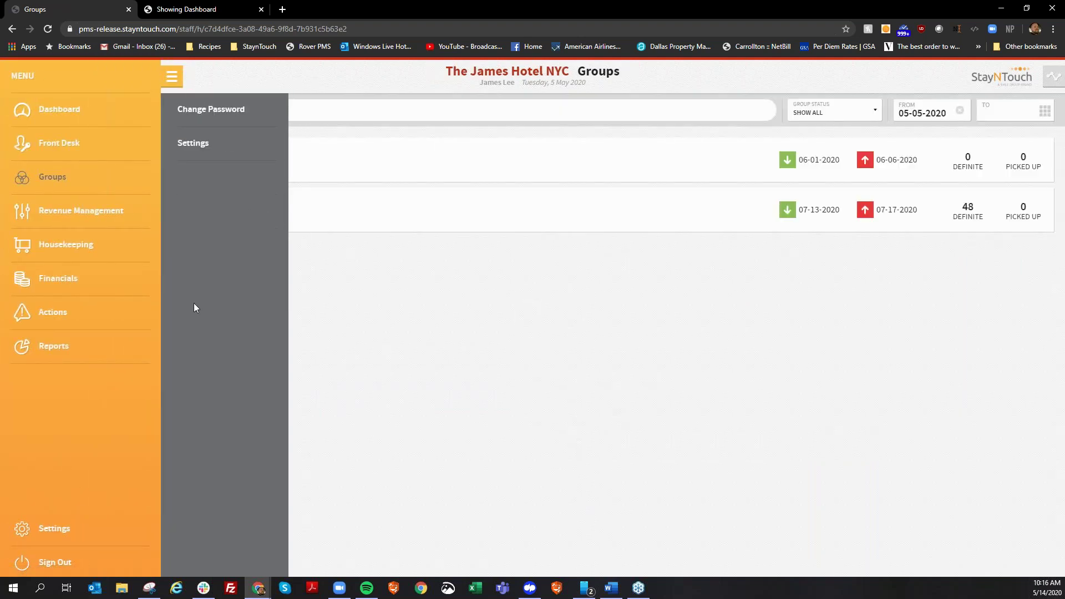
left_click(251, 138)
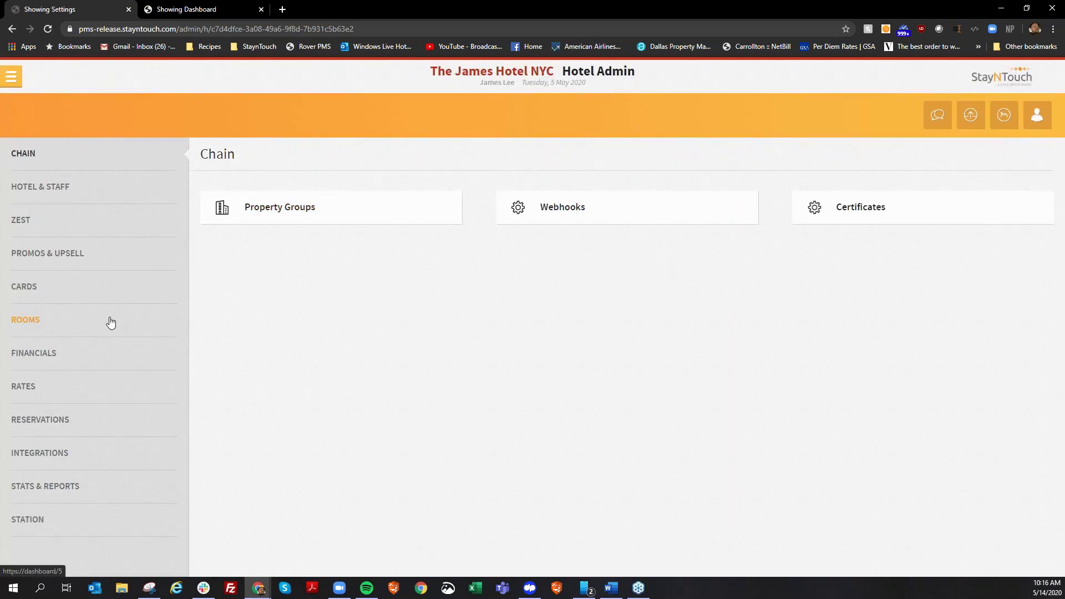
left_click(79, 294)
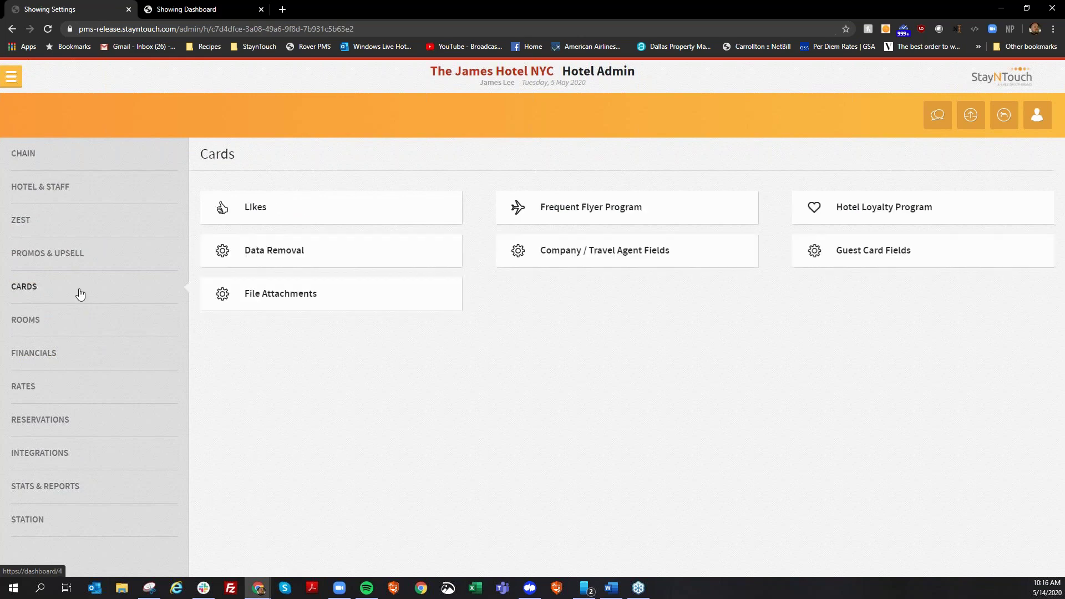
left_click(888, 254)
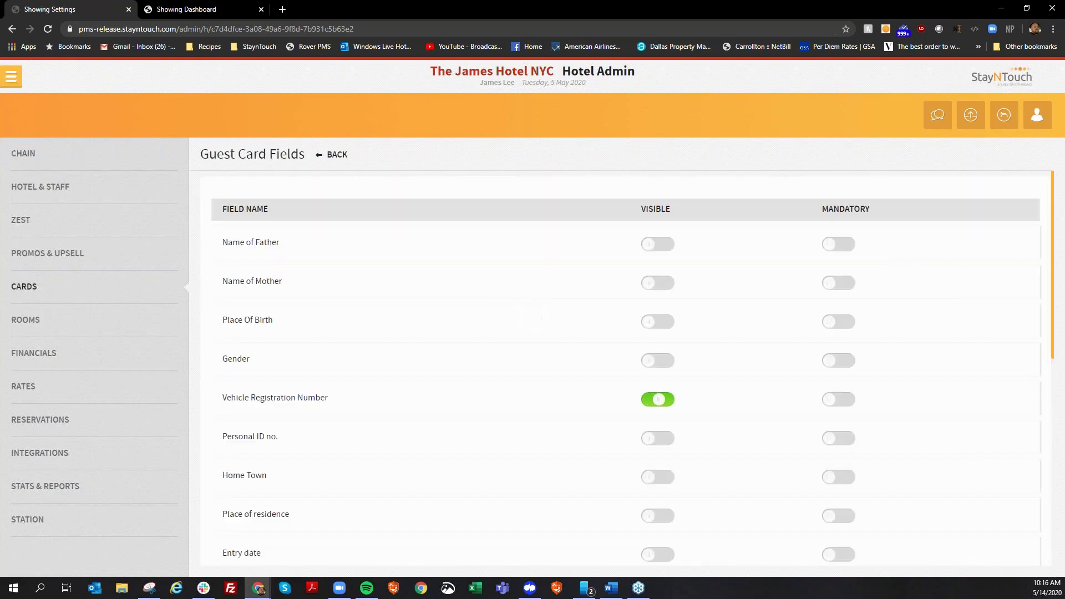
scroll(328, 339, "down", 1)
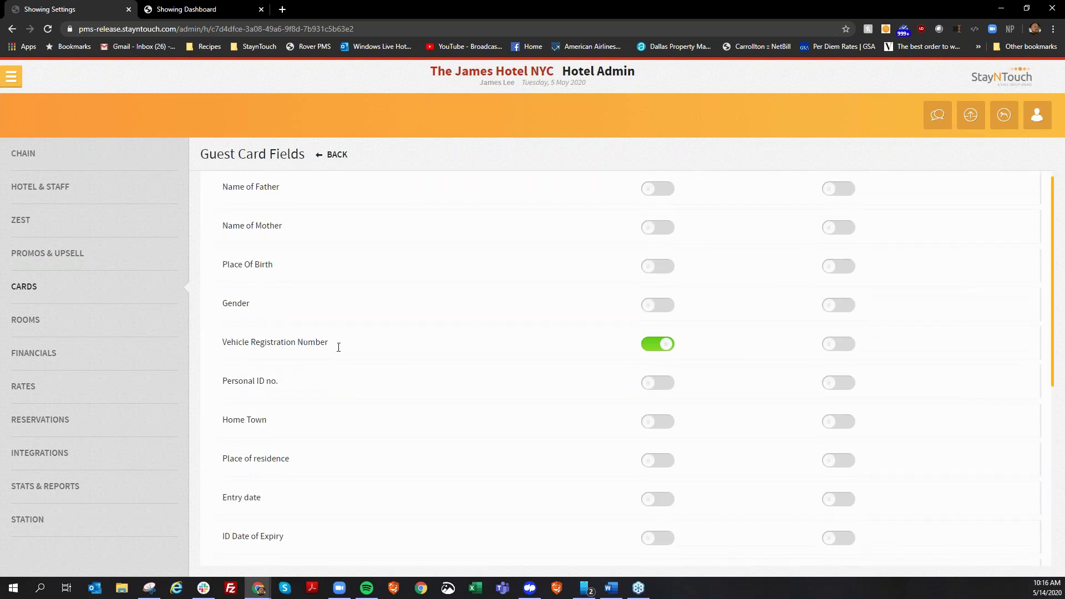